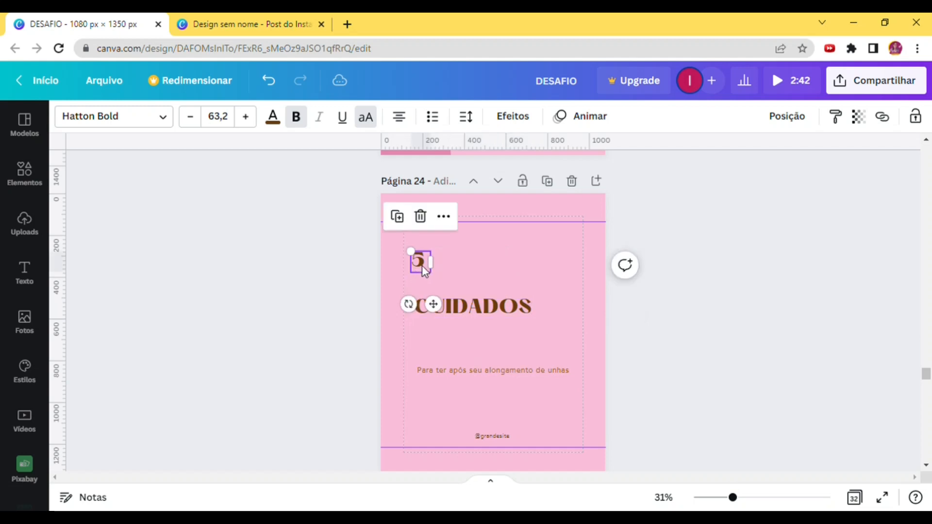
- Enlarge the "5" into a dominant numeral filling the upper middle of page 24
drag(439, 283, 556, 366)
drag(495, 255, 529, 230)
drag(569, 289, 533, 297)
click(602, 315)
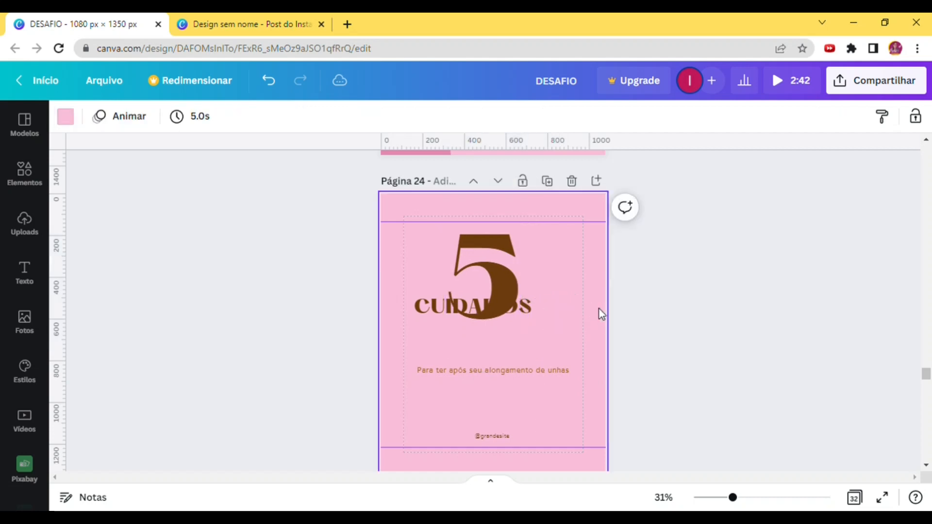
- Move the "CUIDADOS" heading directly below the large 5 and centre it on the page
click(534, 310)
drag(416, 307, 434, 338)
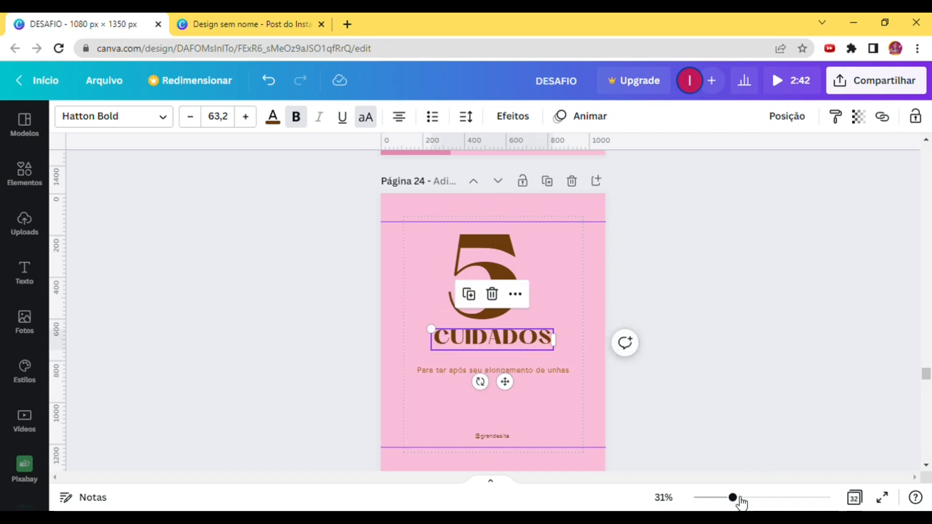
drag(733, 500, 750, 498)
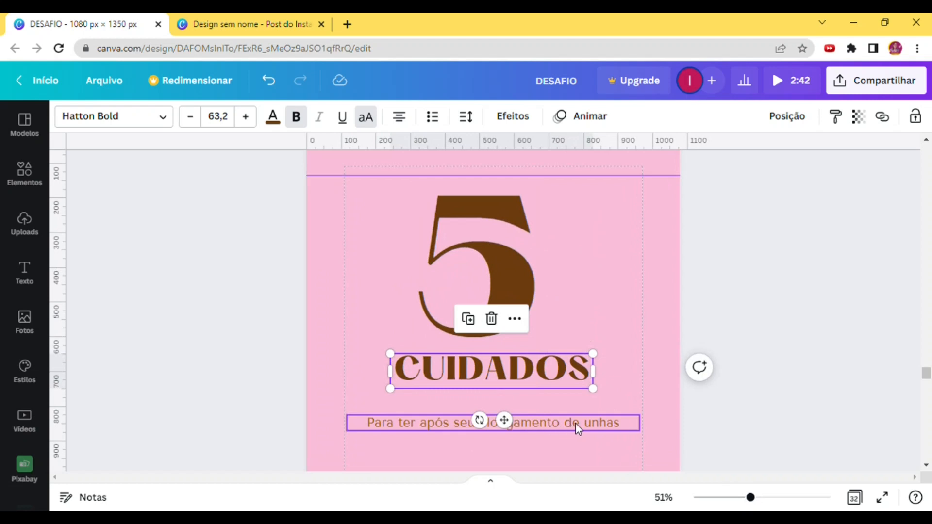
drag(751, 498, 789, 498)
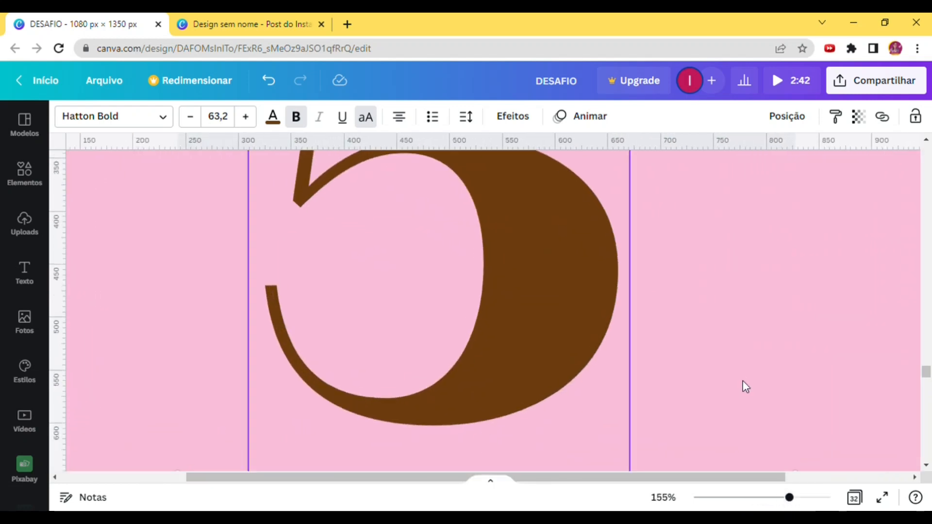
scroll(743, 381, down, 5)
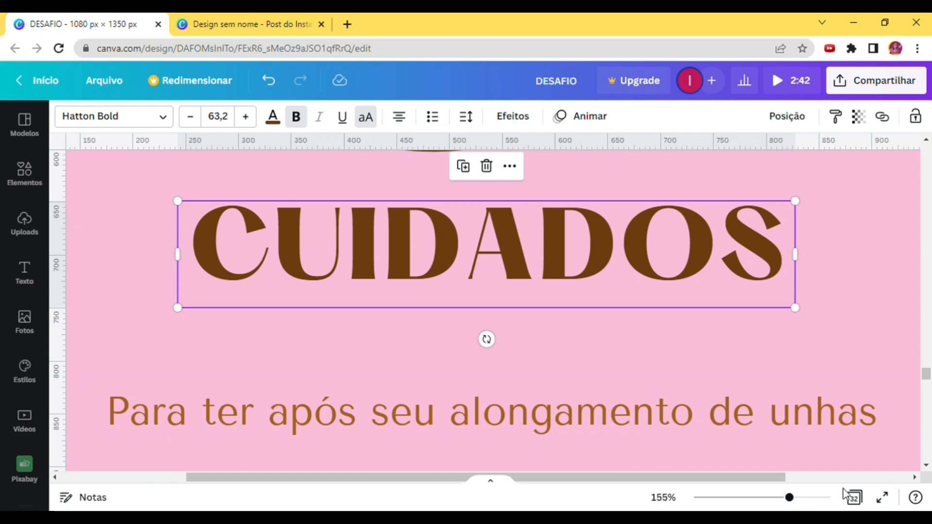
drag(797, 499, 740, 498)
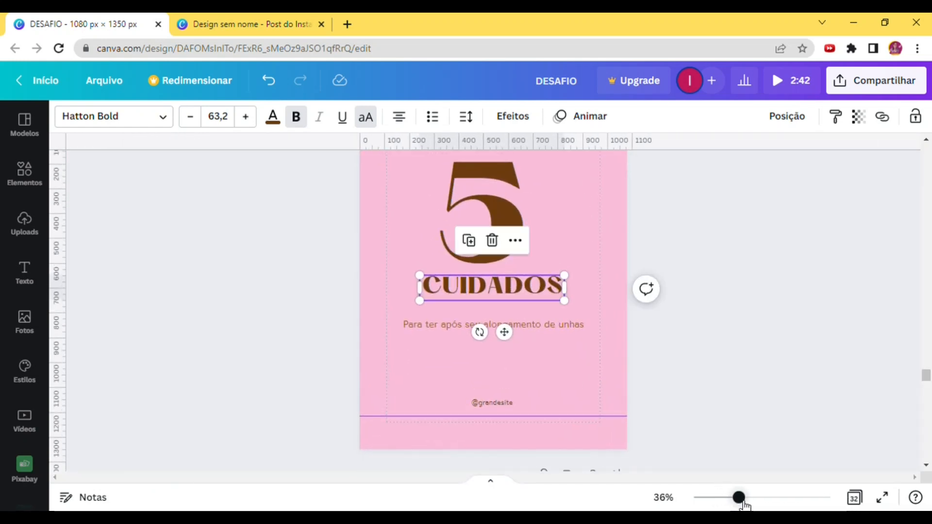
- Narrow the subtitle's text box so it wraps onto two lines, and centre the 5 above "CUIDADOS"
click(573, 323)
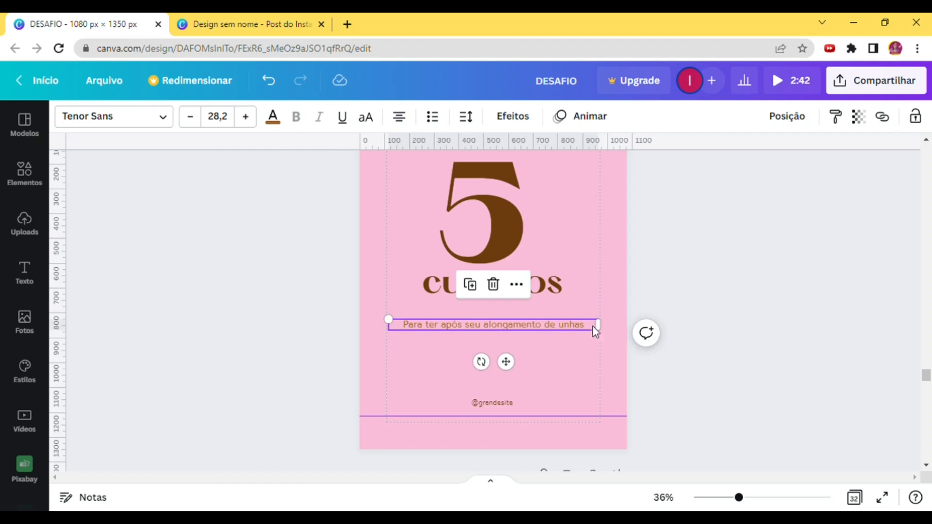
drag(612, 333, 520, 305)
click(721, 332)
scroll(534, 291, up, 2)
click(736, 296)
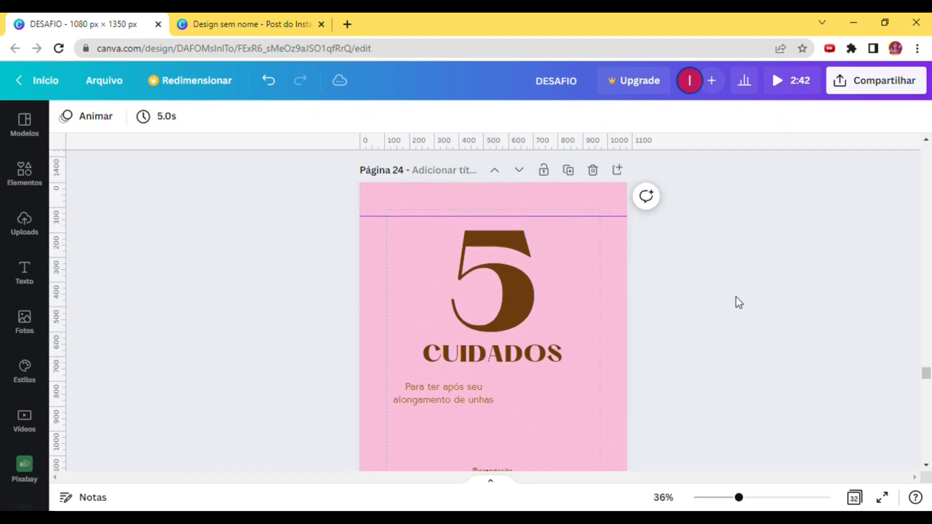
- Add a square shape and stretch it into a tall rectangle running from the page's top edge behind the 5
click(35, 183)
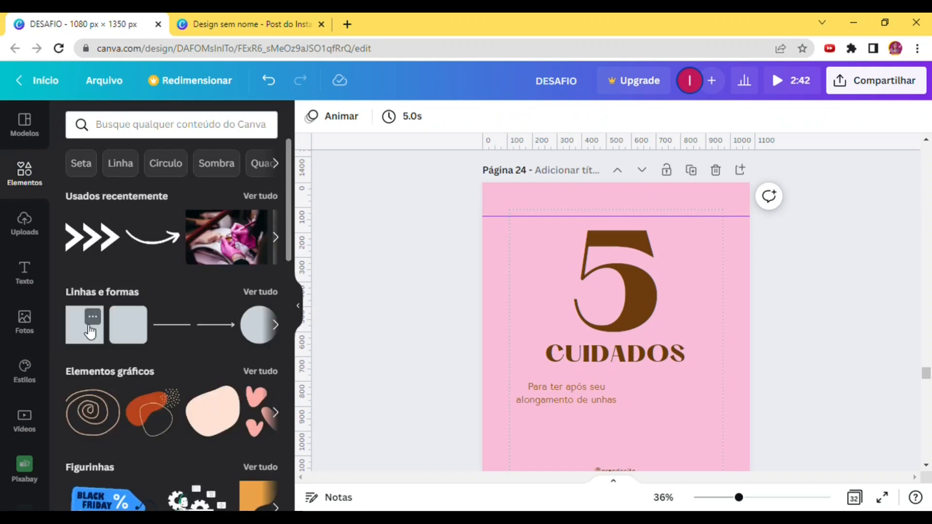
click(91, 333)
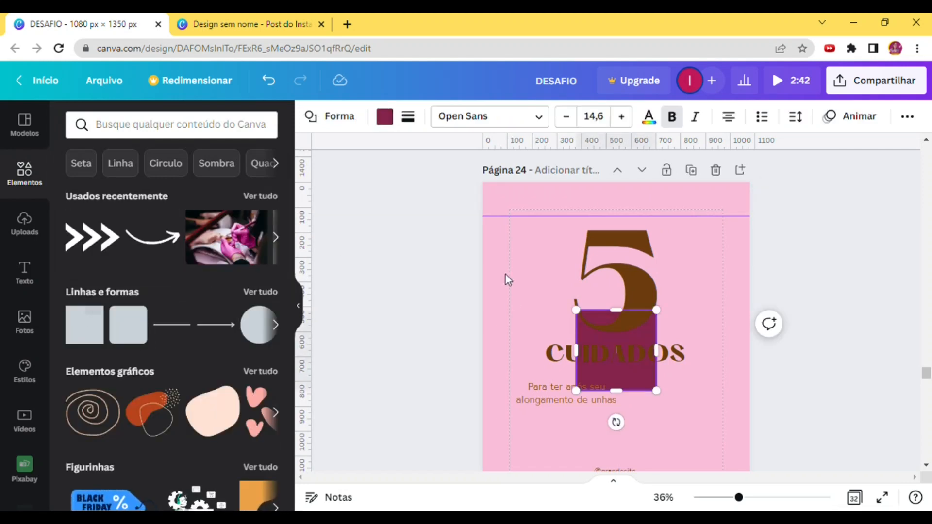
click(643, 395)
click(648, 385)
drag(649, 385, 639, 333)
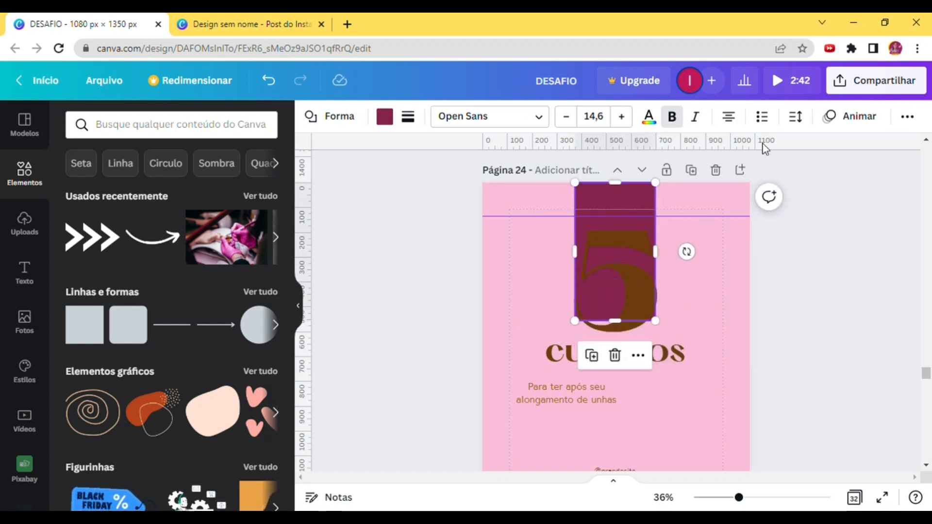
- Recolour the tall rectangle with the custom darker pink #DB81AA
click(386, 117)
click(394, 120)
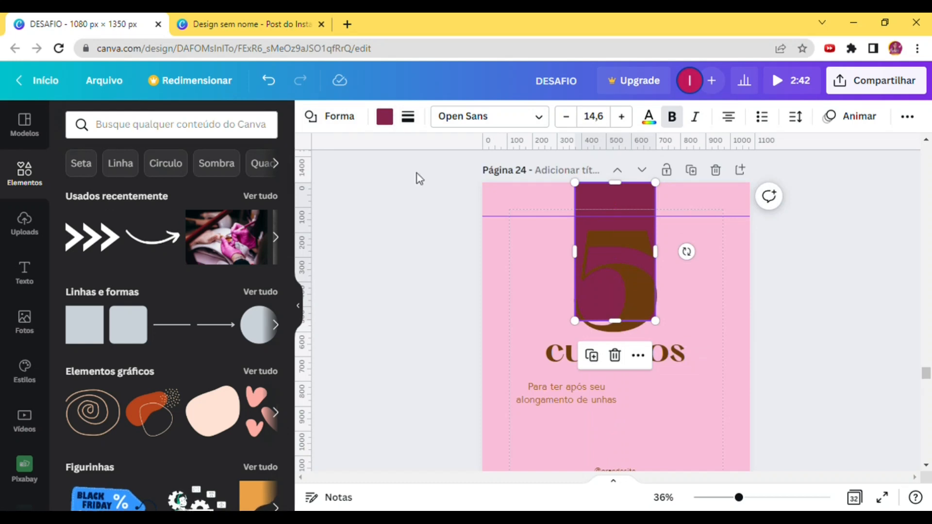
click(386, 117)
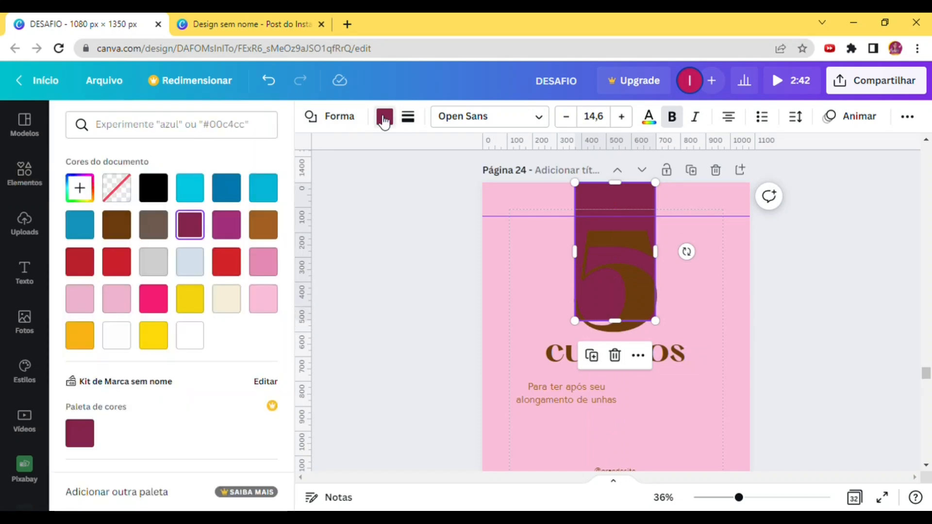
click(274, 306)
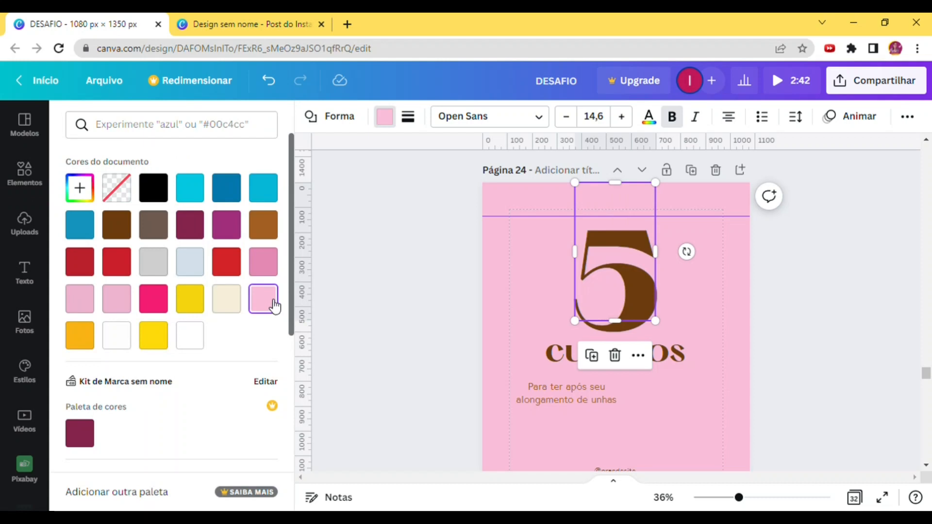
click(86, 195)
click(126, 225)
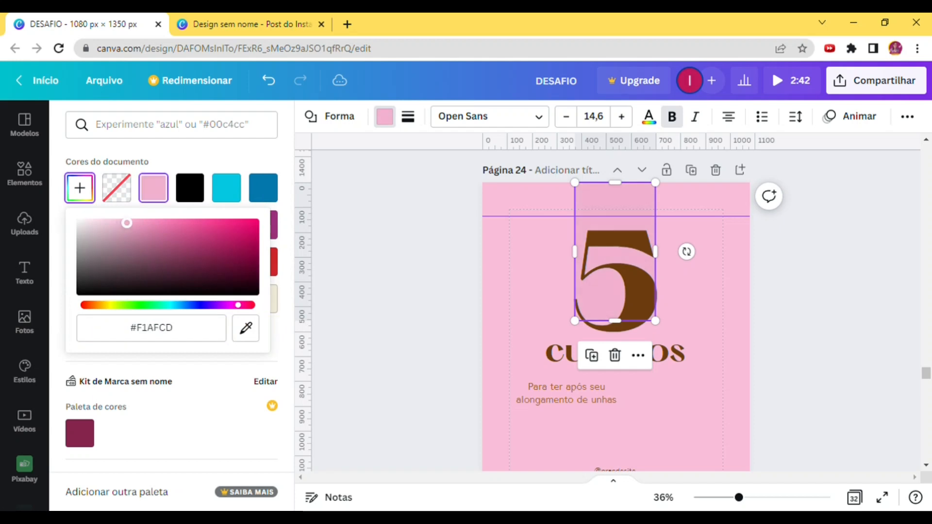
drag(136, 224, 151, 227)
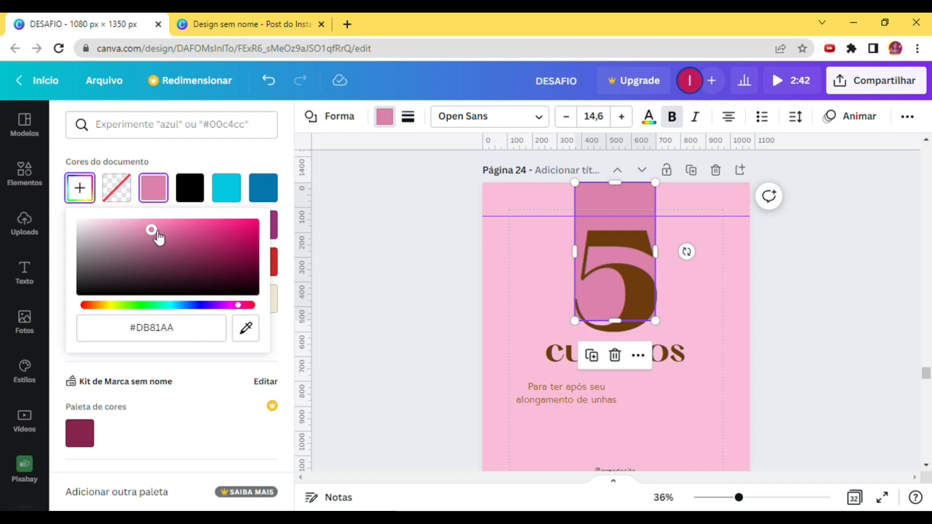
key(Escape)
- Centre the tall rectangle on the page and widen it slightly beyond both sides of the 5
drag(609, 194, 617, 201)
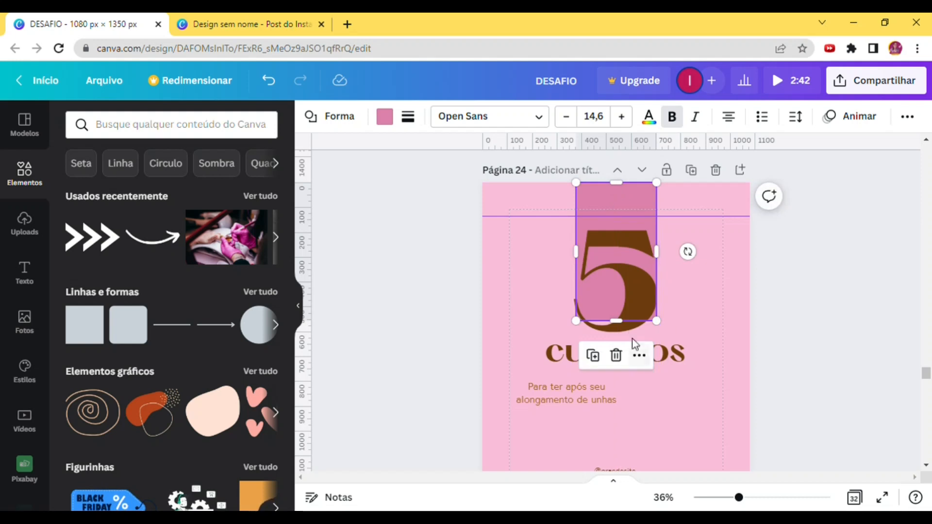
mouse_move(629, 328)
mouse_down()
mouse_move(630, 340)
mouse_move(629, 328)
mouse_up()
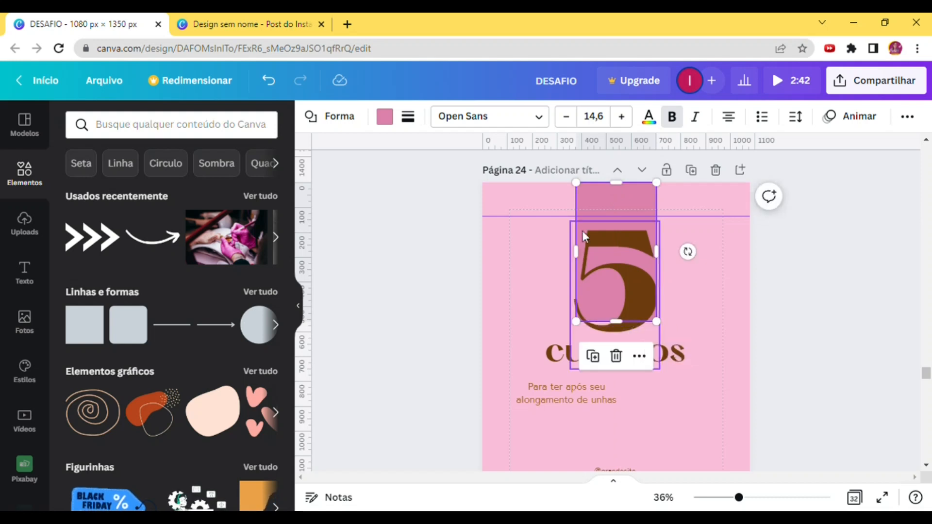
drag(575, 251, 567, 251)
drag(649, 196, 649, 203)
click(801, 344)
click(656, 359)
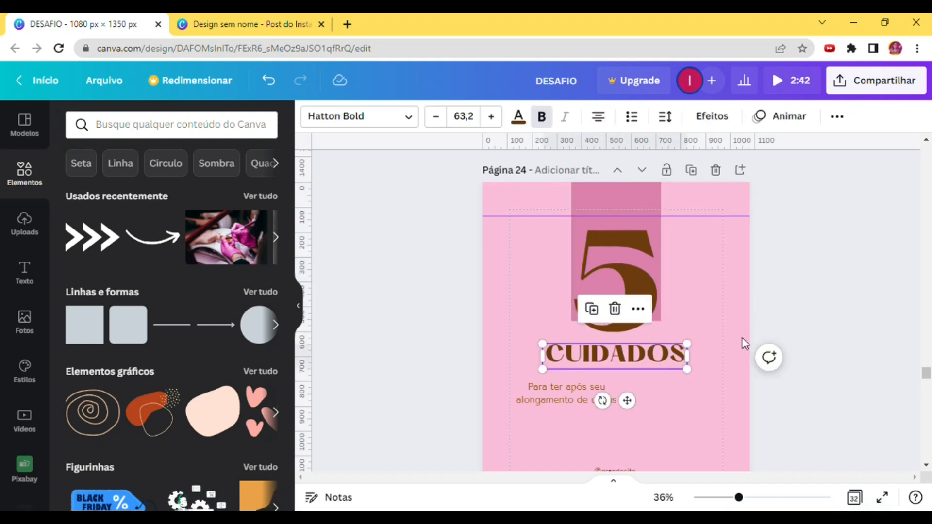
click(844, 311)
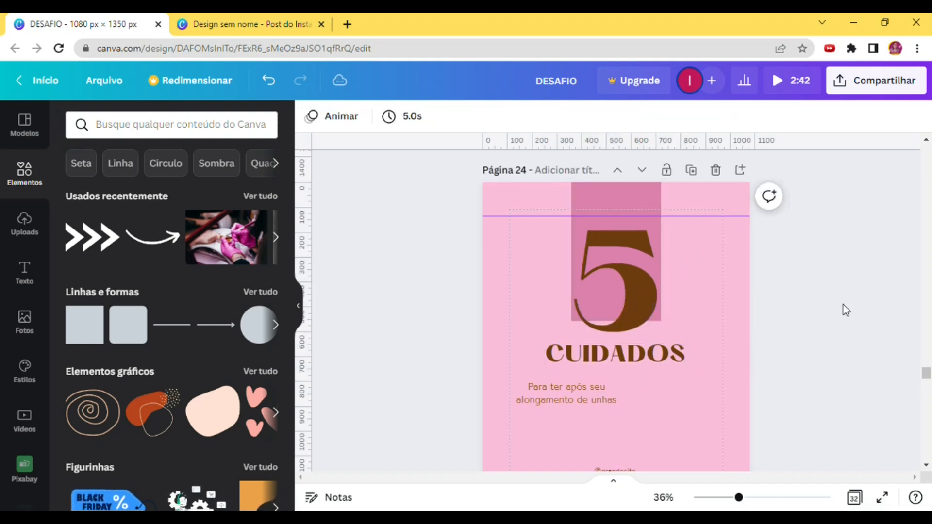
- Duplicate the pink rectangle and reshape the copy into a wide bar covering the "CUIDADOS" heading
click(638, 193)
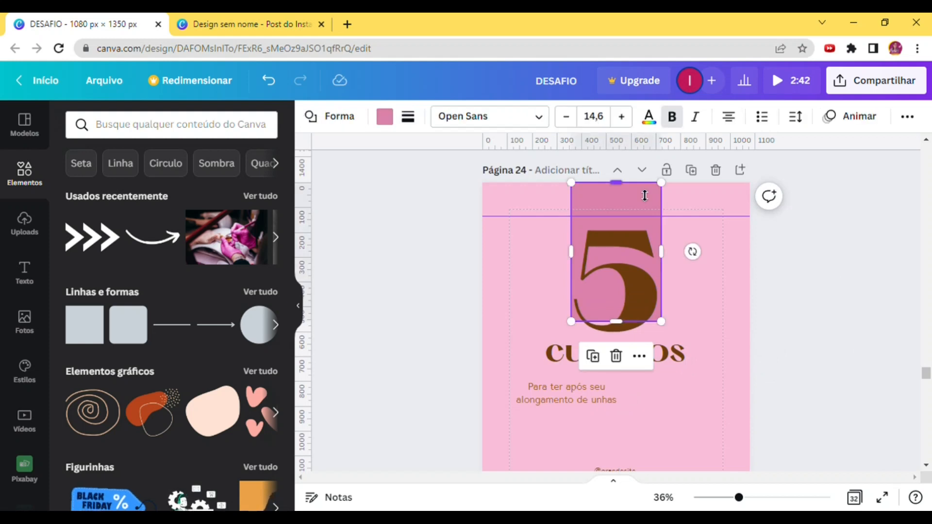
key(ctrl+d)
drag(623, 191, 622, 308)
drag(675, 323, 677, 363)
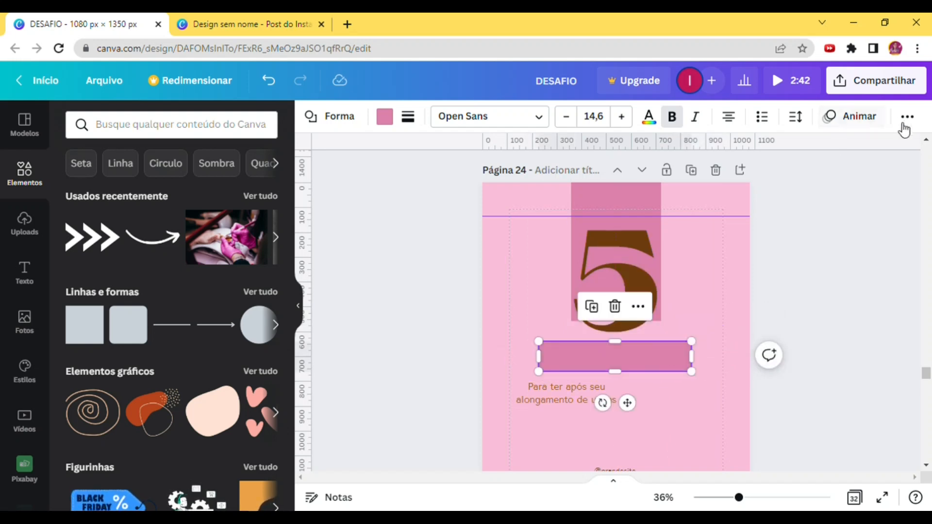
- Send the wide bar backward so it sits behind the "CUIDADOS" text
click(907, 117)
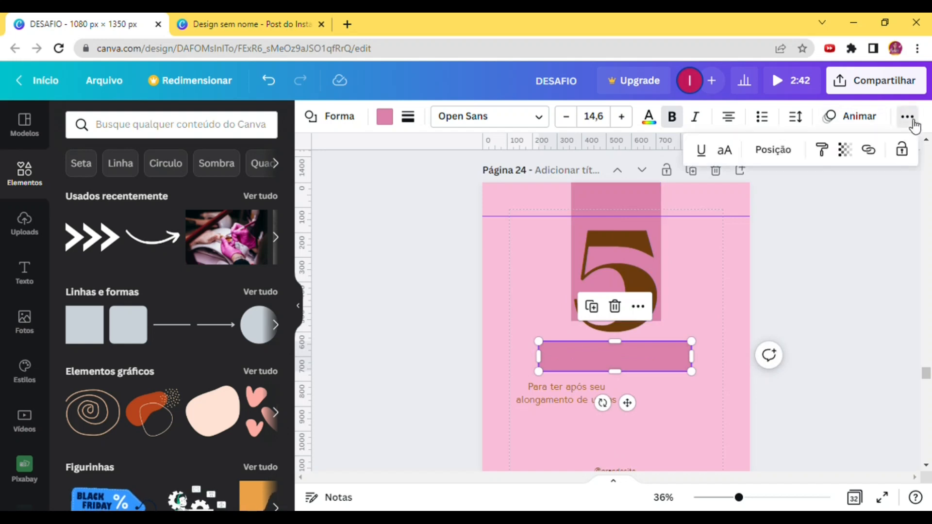
click(773, 149)
click(713, 191)
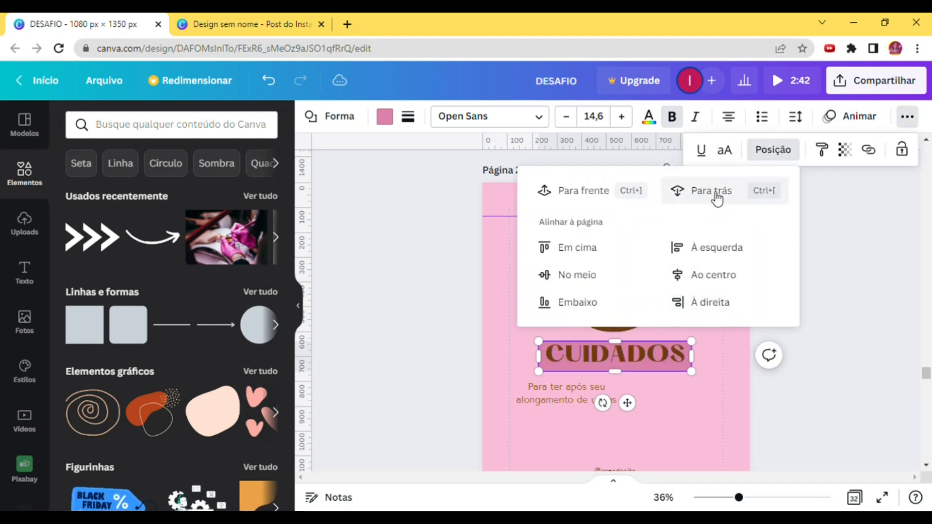
click(834, 380)
- Trim the lower edge of the bar behind "CUIDADOS" and set its corner rounding to 40
drag(739, 499, 760, 497)
scroll(768, 339, down, 2)
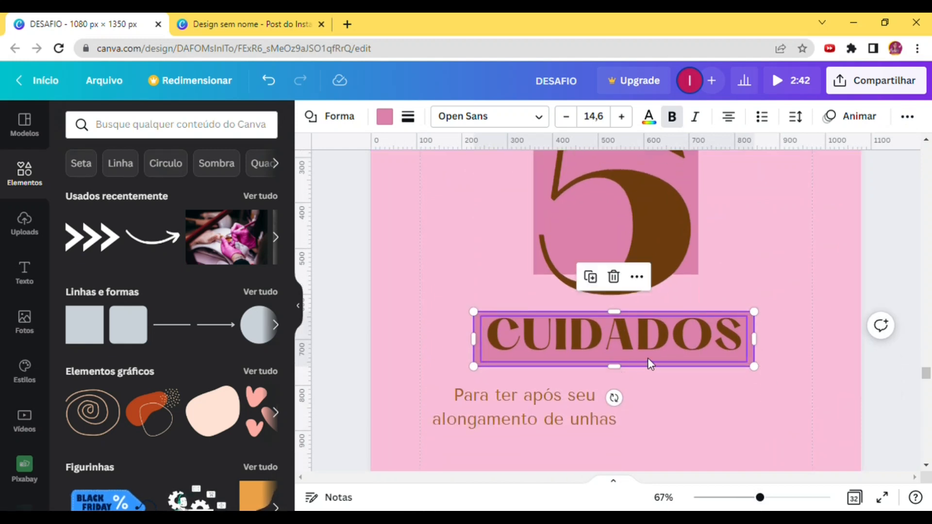
drag(621, 371, 615, 362)
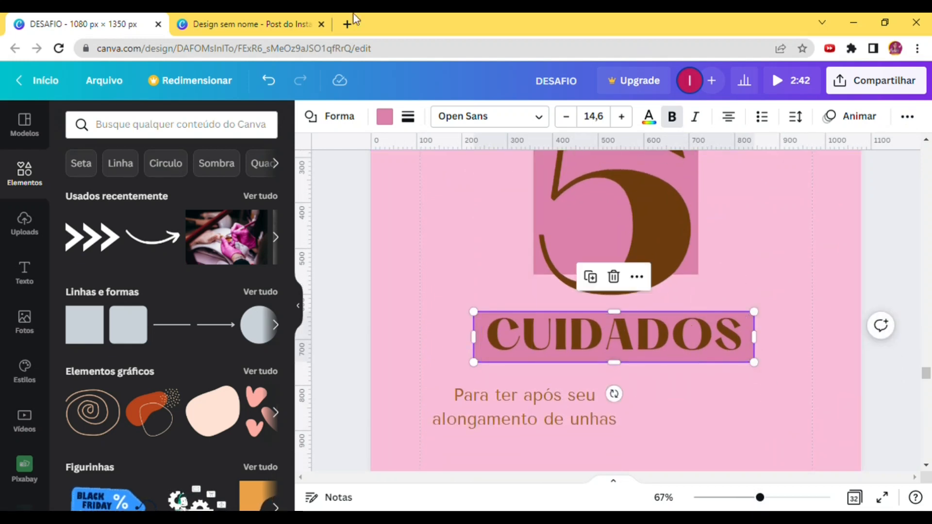
click(415, 123)
drag(417, 244, 482, 250)
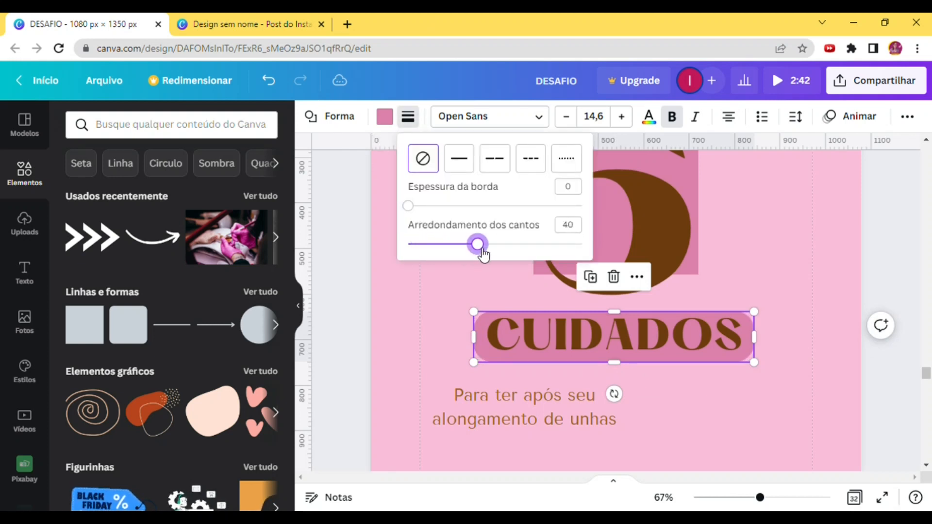
click(763, 261)
- Tilt "CUIDADOS" and its bar together upward to the right, enlarge them to font size 71,6 and overlap the base of the 5
drag(710, 335, 717, 346)
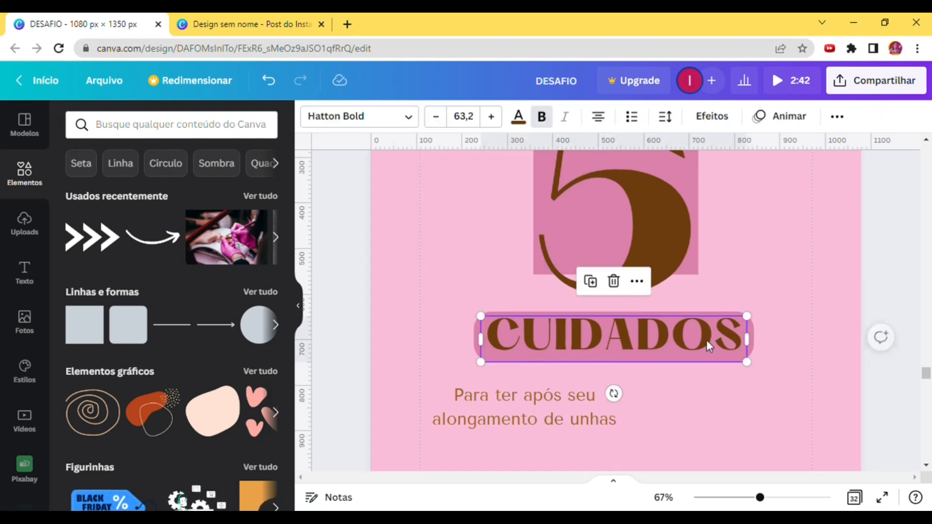
key(Escape)
click(797, 273)
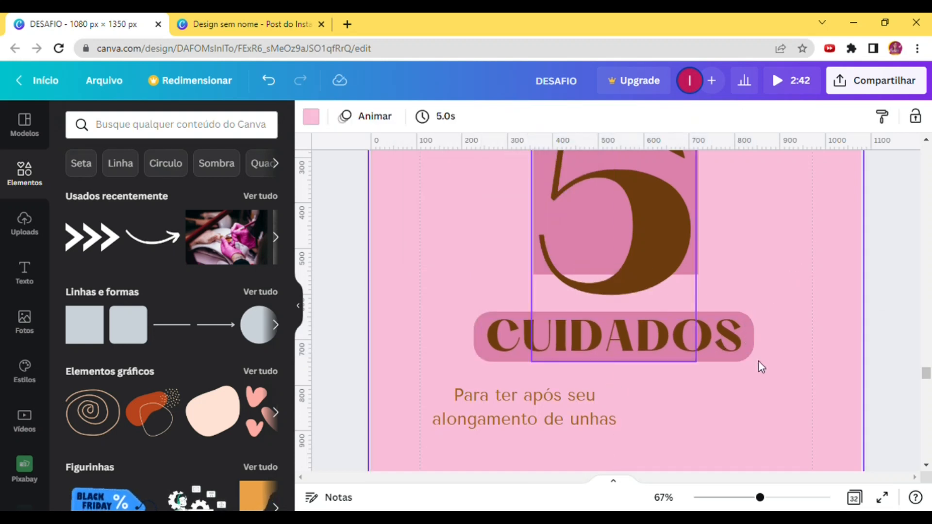
key(Tab)
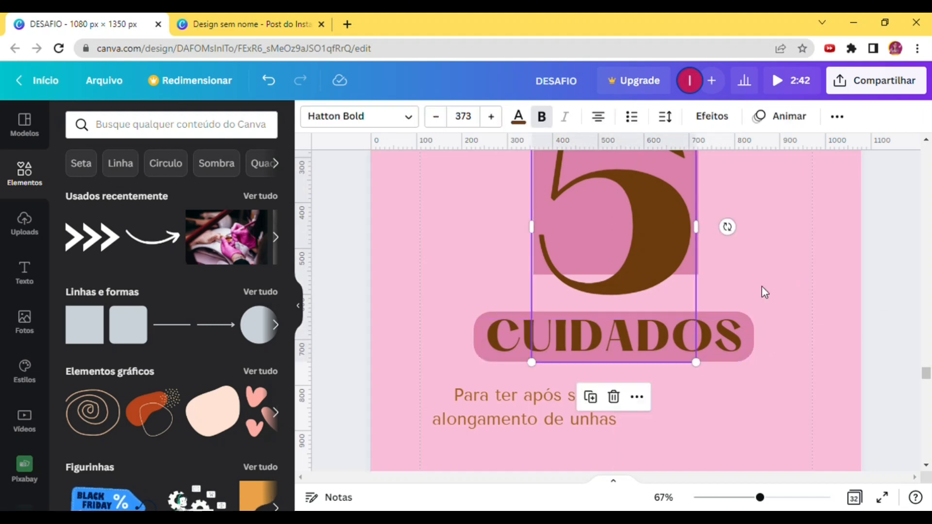
click(804, 307)
drag(766, 350, 729, 365)
drag(623, 408, 624, 409)
drag(754, 305, 795, 295)
drag(695, 354, 686, 324)
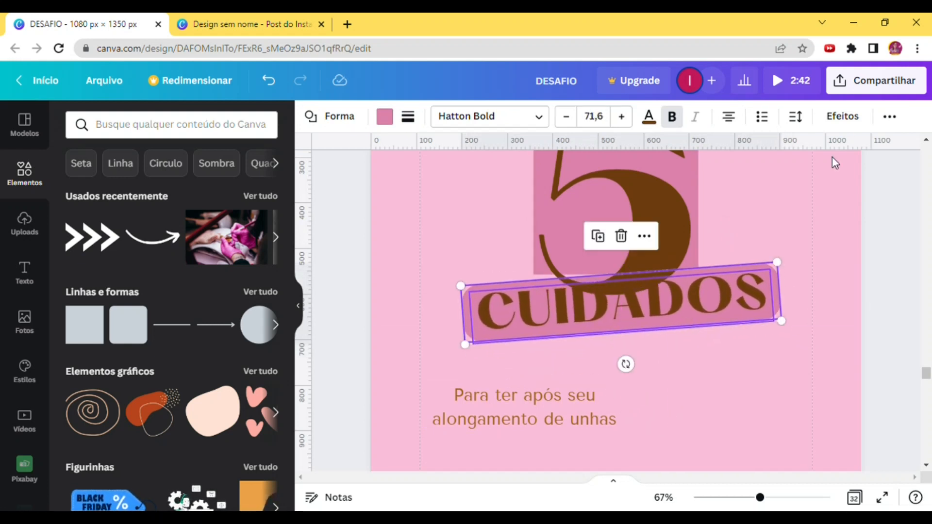
- Bring the tilted "CUIDADOS" text and its bar in front of the 5
click(890, 117)
click(780, 150)
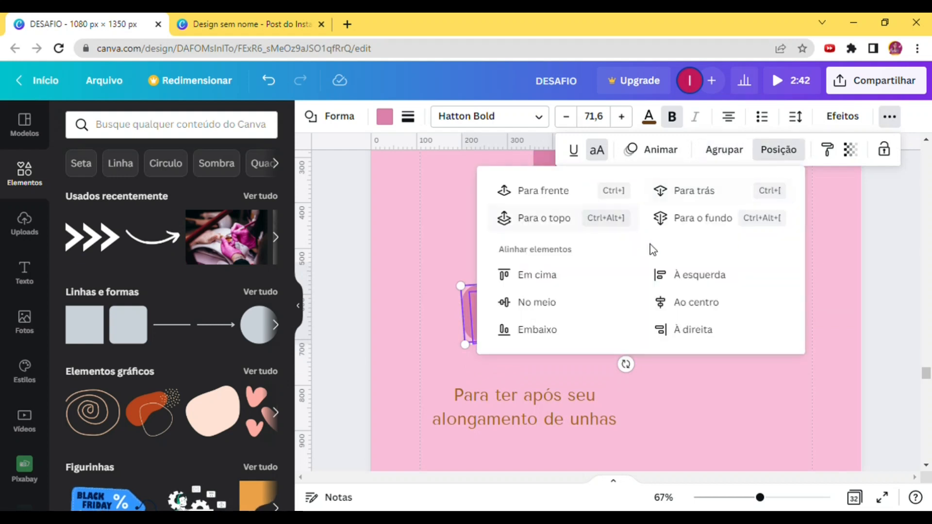
click(815, 397)
click(815, 397)
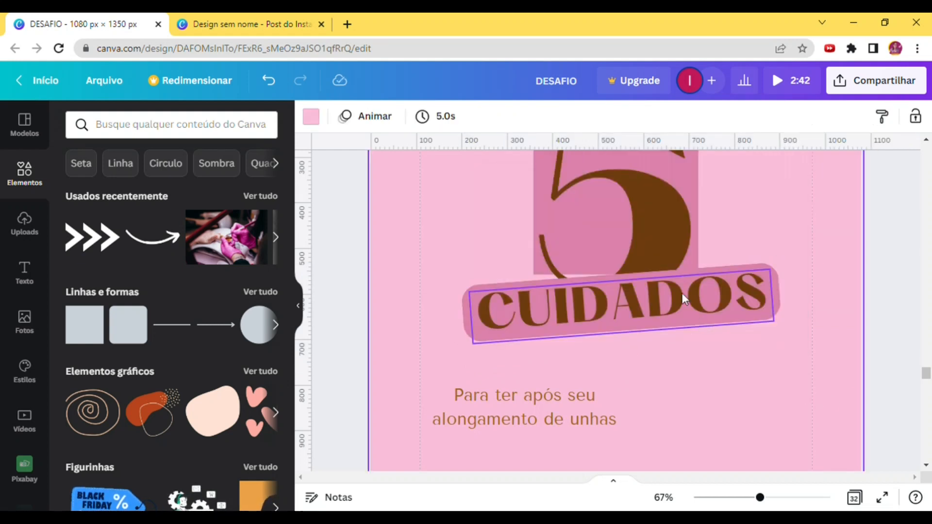
- Extend the darker pink rectangle behind the 5 downward so its lower edge is hidden by the "CUIDADOS" bar
click(534, 178)
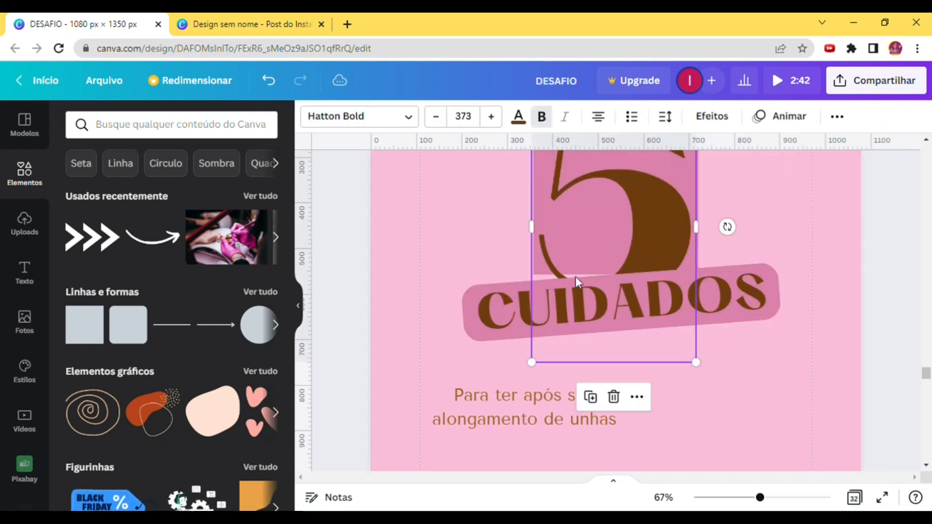
scroll(753, 214, down, 1)
scroll(735, 210, up, 3)
click(658, 190)
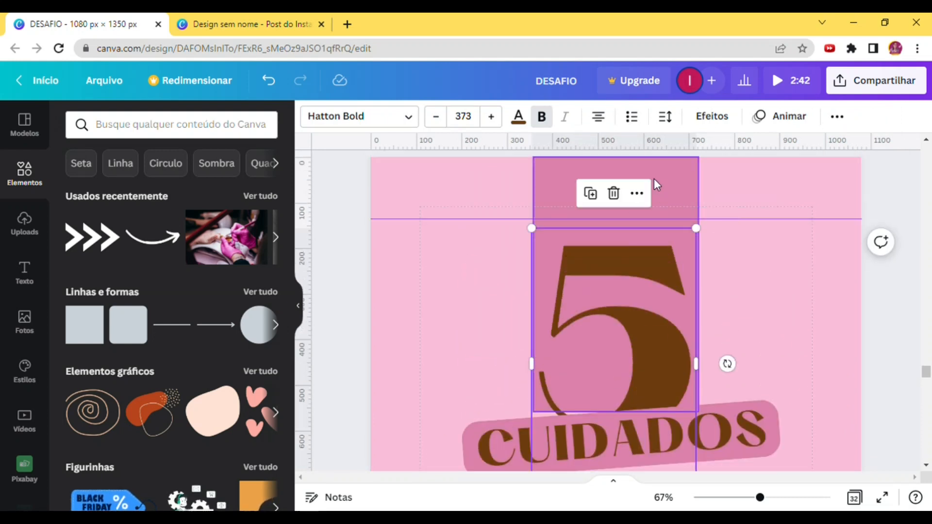
drag(624, 420, 624, 447)
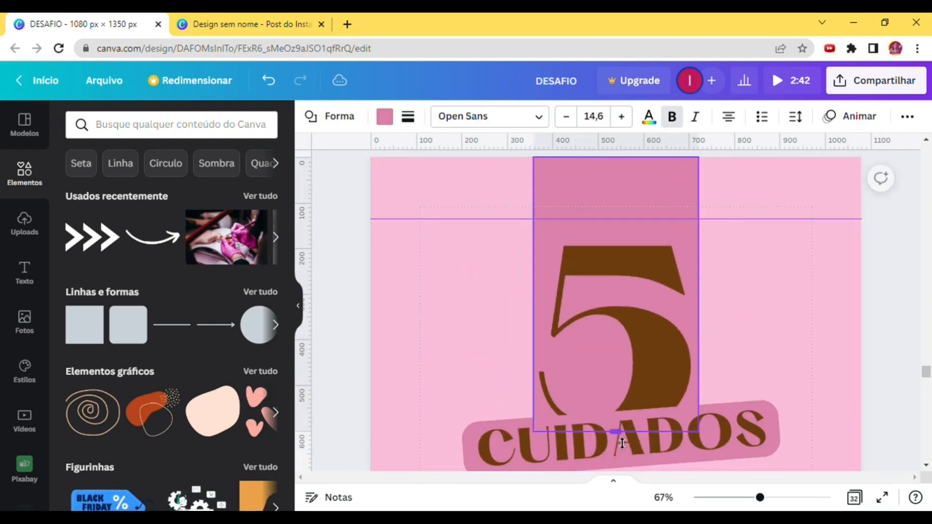
click(790, 321)
- Try light pink and then white as the fill of the bar behind "CUIDADOS"
scroll(791, 322, down, 3)
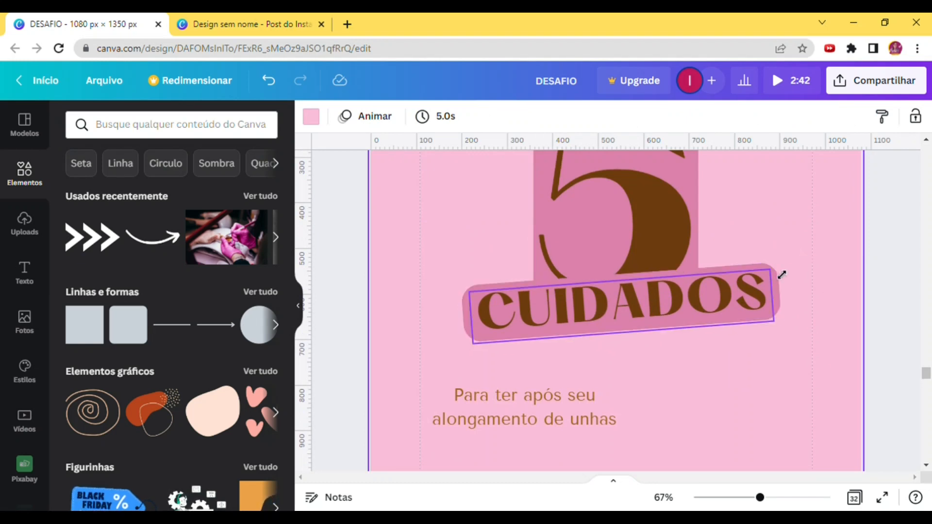
click(777, 271)
click(758, 264)
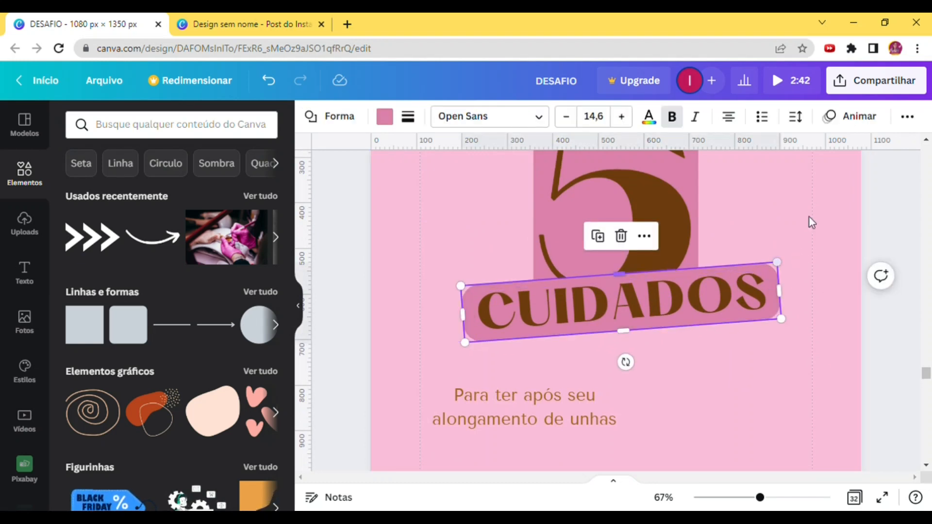
click(389, 118)
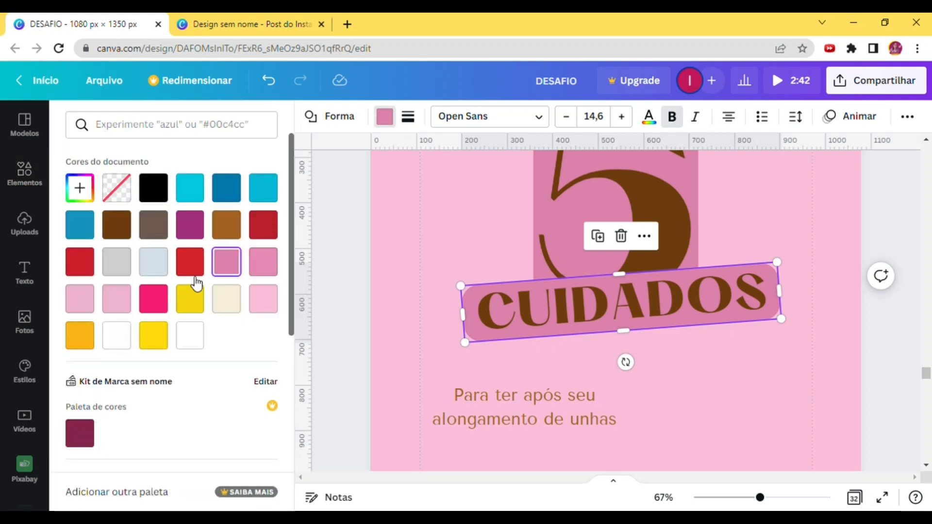
click(265, 301)
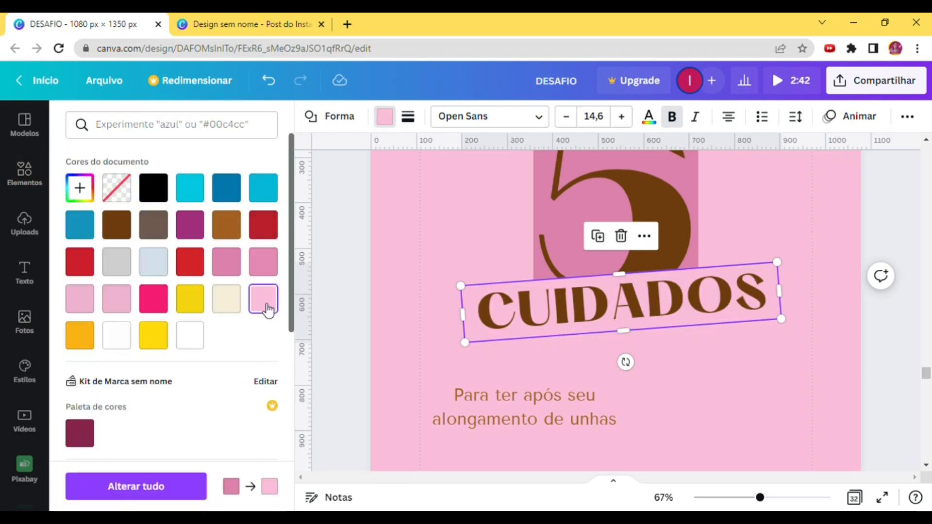
click(192, 346)
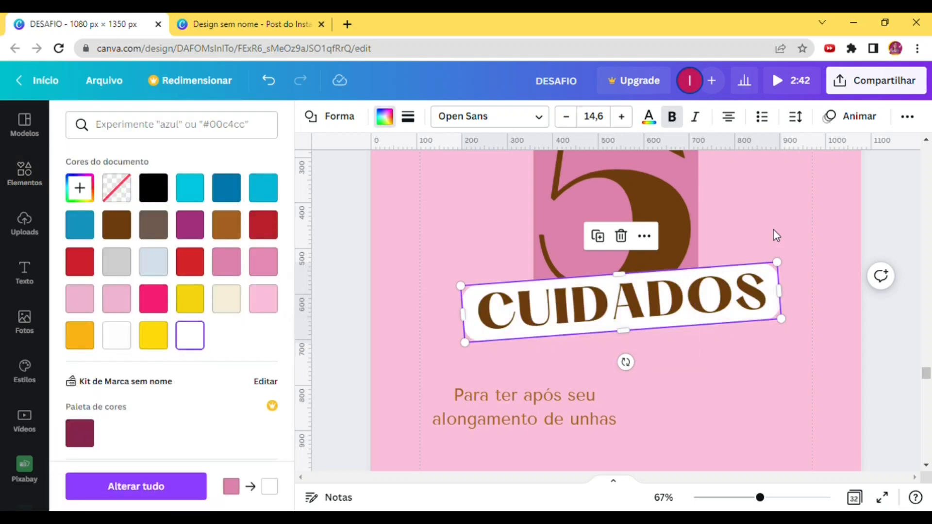
key(Escape)
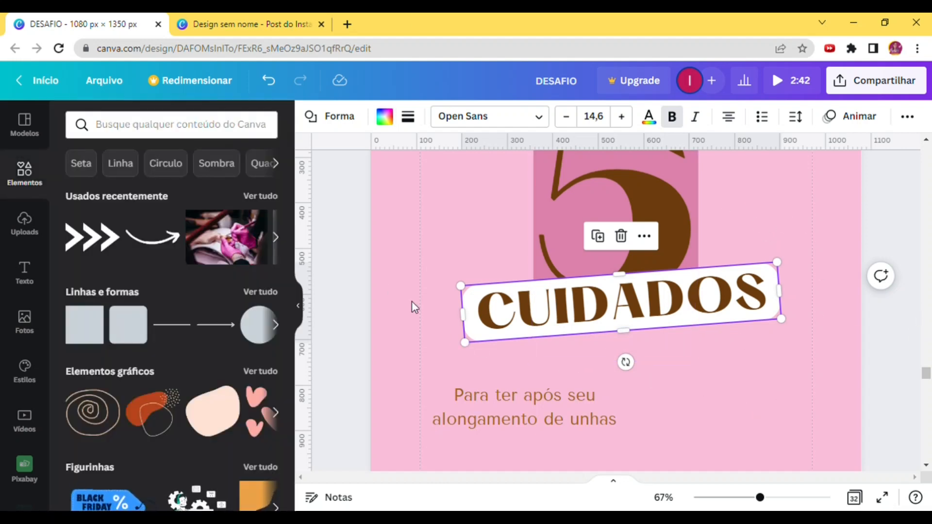
- Copy the shadow under the "CUIDADOS" label on page 26 and paste it below the label on page 24
scroll(740, 427, up, 15)
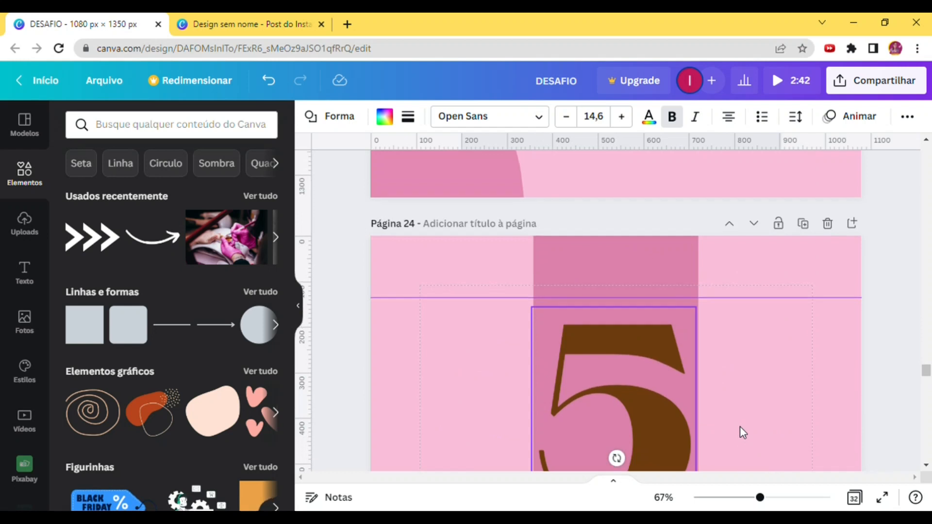
scroll(740, 426, up, 7)
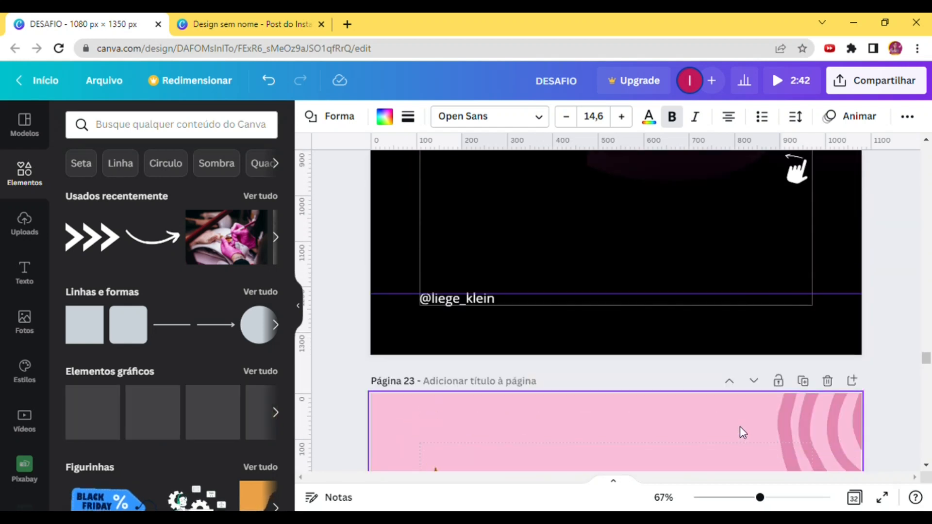
scroll(740, 426, down, 6)
scroll(741, 428, down, 7)
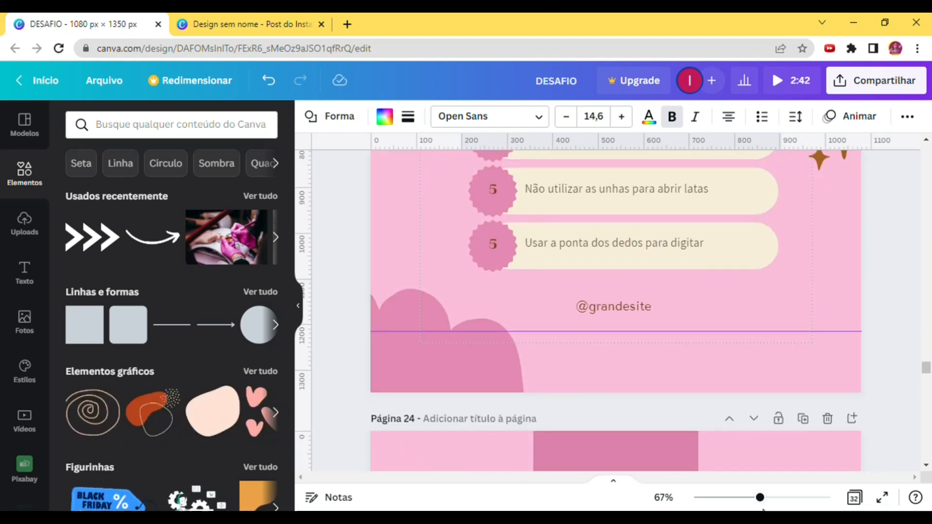
drag(760, 498, 752, 491)
scroll(837, 351, down, 12)
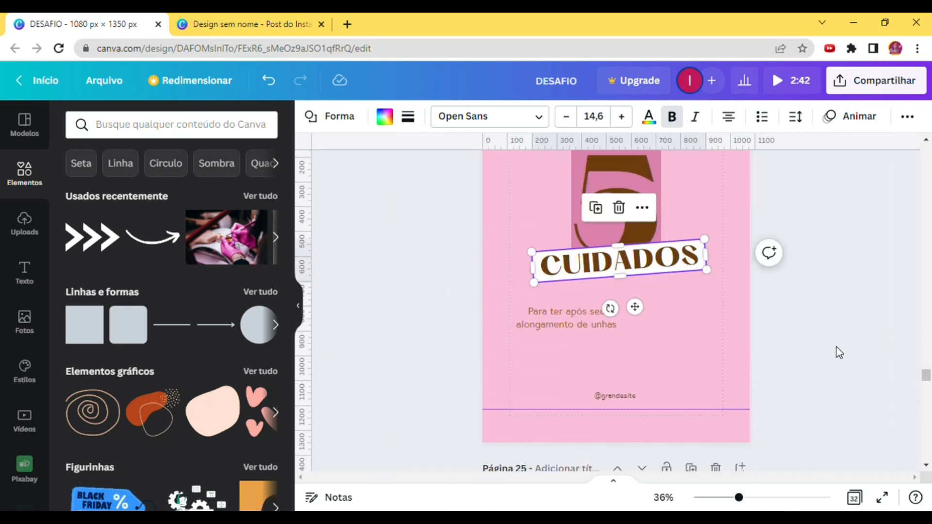
scroll(838, 350, down, 6)
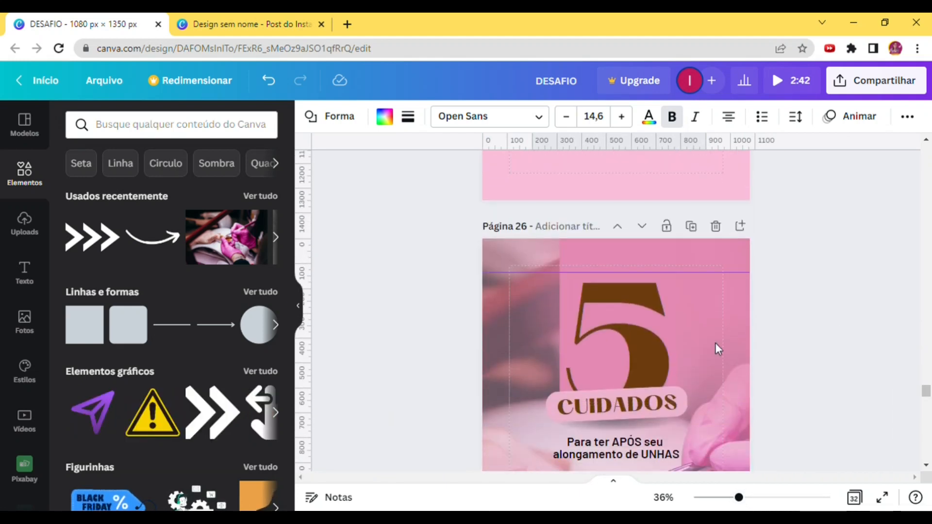
click(724, 419)
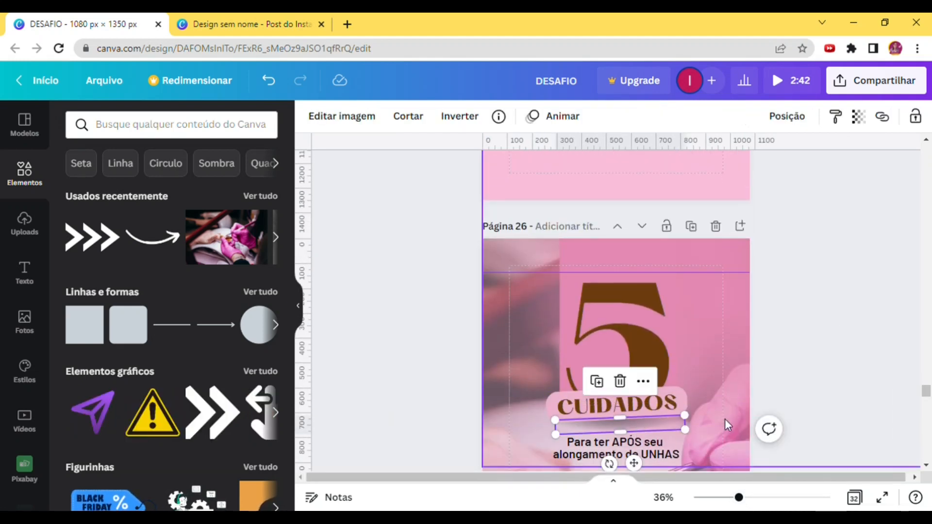
scroll(806, 319, up, 6)
scroll(806, 319, up, 6)
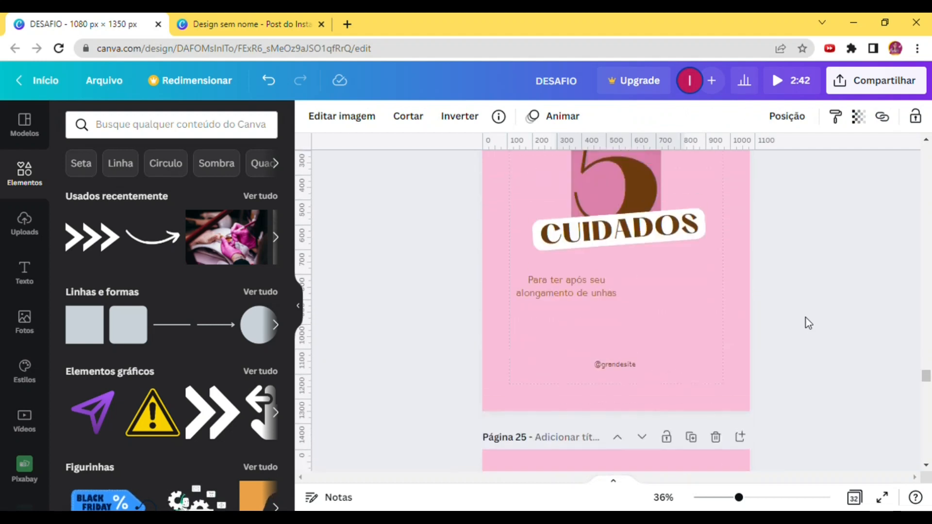
click(709, 329)
click(710, 330)
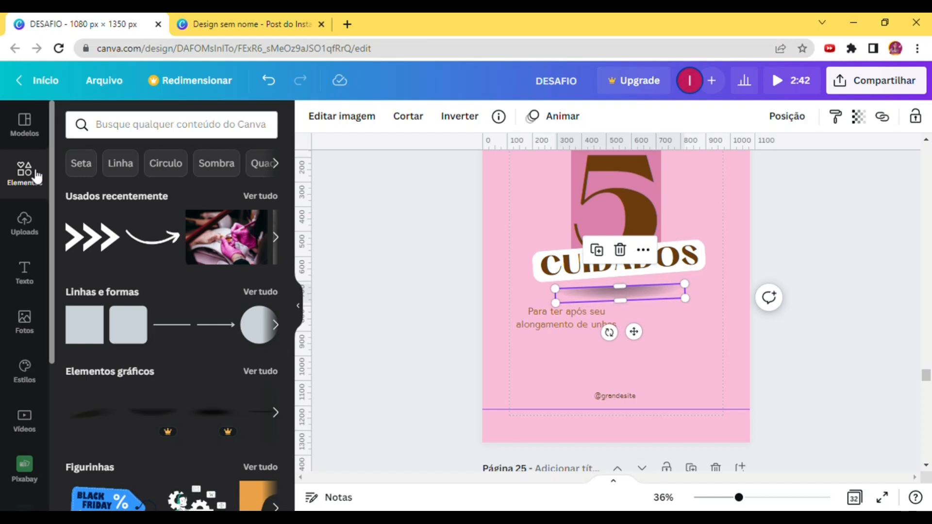
- Search the element library for "blur" and replace that search with "shadow"
click(138, 135)
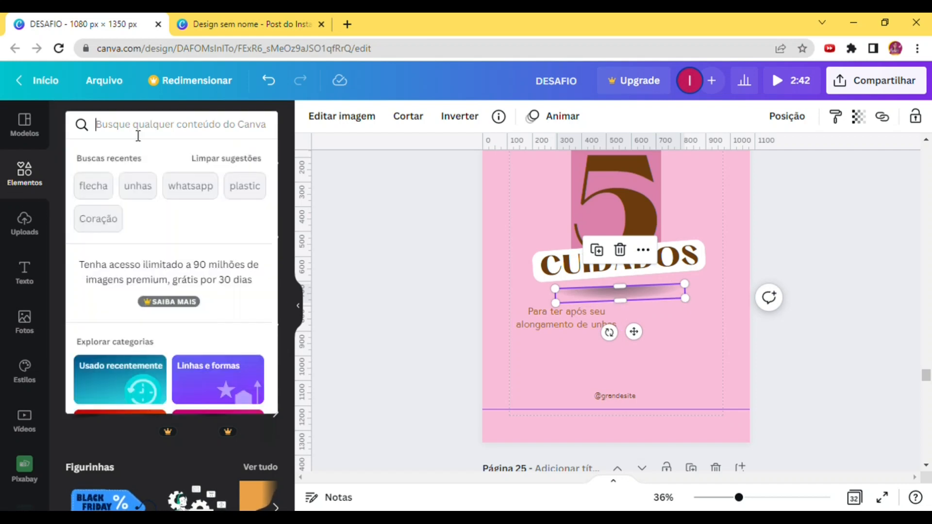
text(blur)
key(Return)
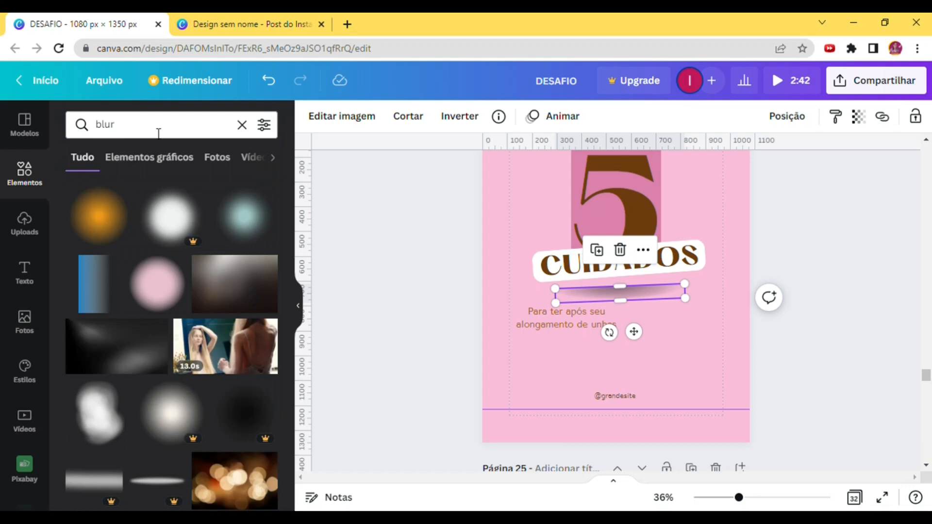
click(72, 130)
text(s)
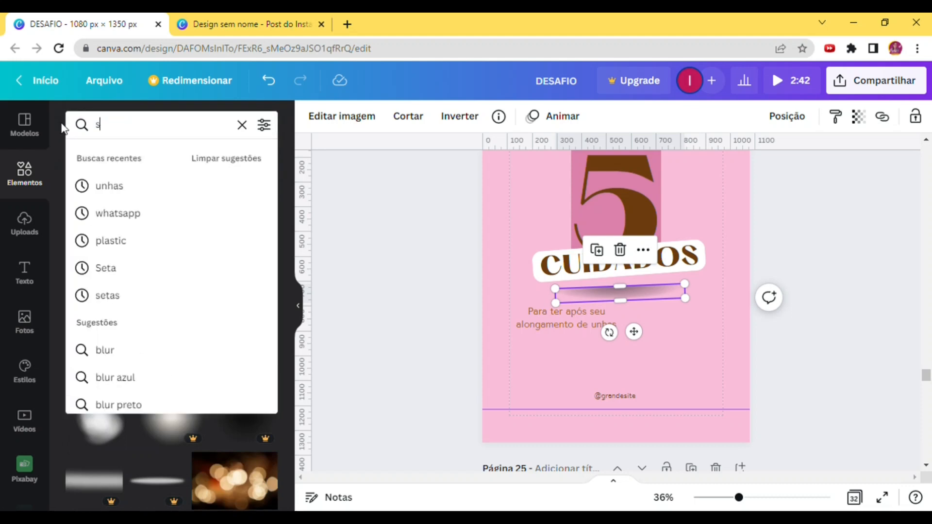
text(hadow)
key(Return)
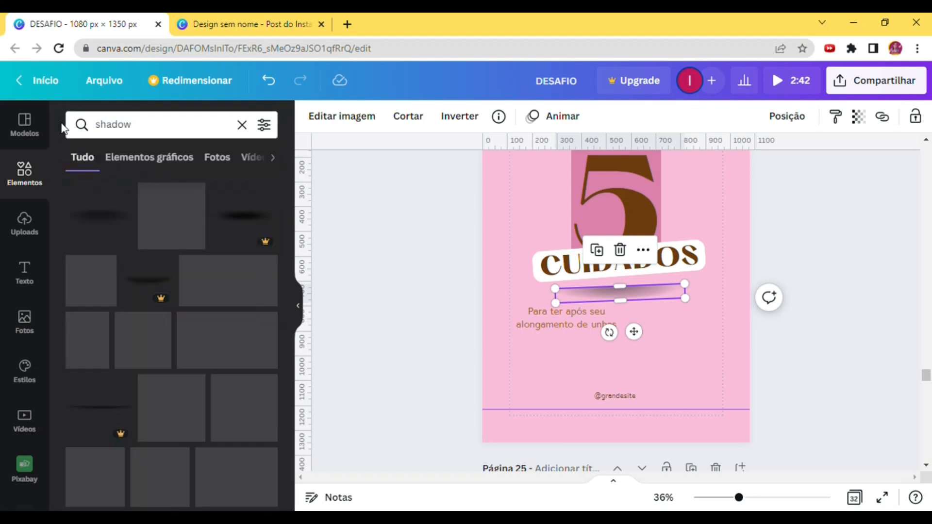
click(110, 219)
drag(658, 293, 746, 352)
drag(710, 288, 636, 375)
click(691, 332)
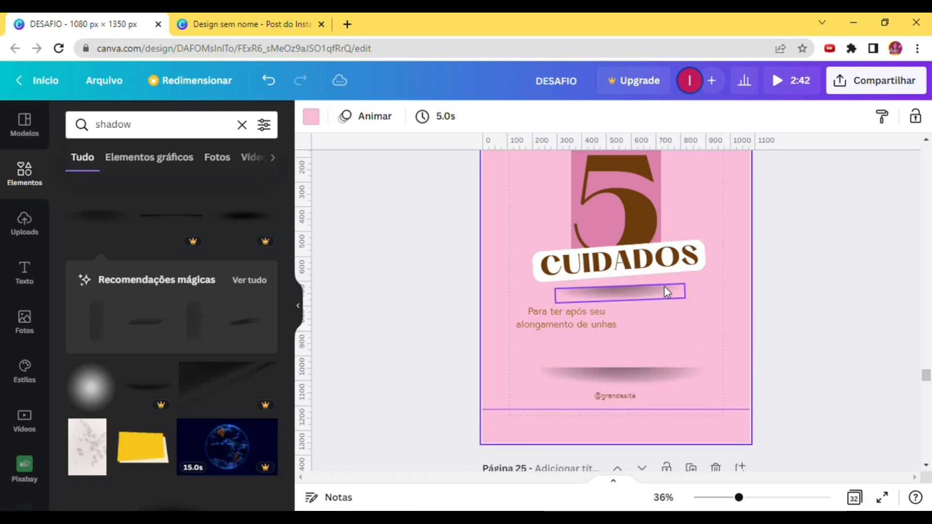
- Delete the pasted shadow and place the new one along the lower edge of the "CUIDADOS" bar, tilted to match
click(664, 292)
key(Delete)
click(675, 377)
drag(676, 377, 678, 289)
drag(614, 334, 617, 334)
drag(668, 291, 667, 280)
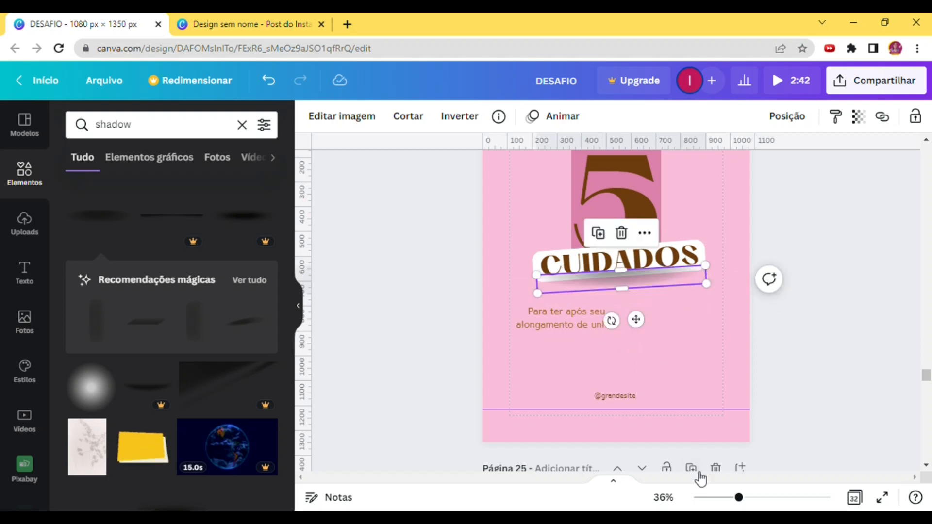
- Fine-tune the shadow against the lower edge of the "CUIDADOS" bar and send it behind the bar
drag(746, 498, 770, 497)
drag(635, 325, 647, 333)
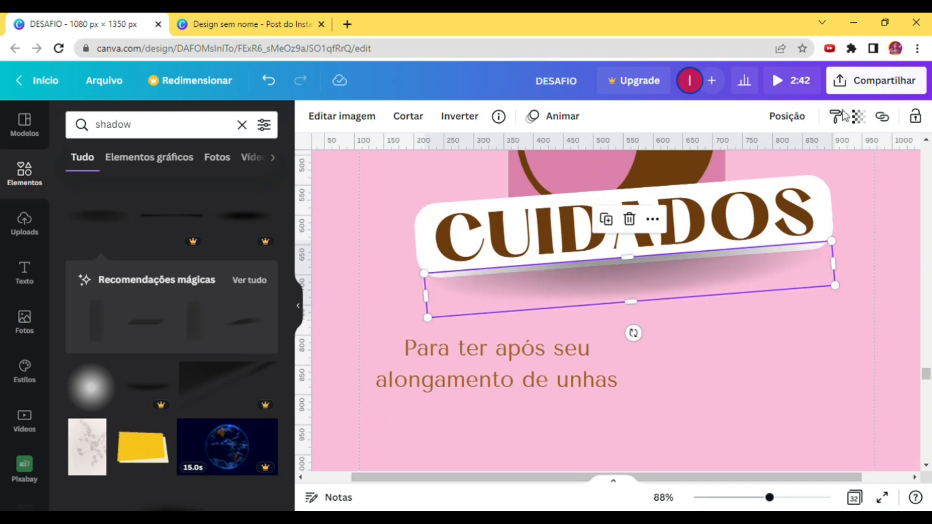
click(787, 116)
click(714, 187)
click(891, 312)
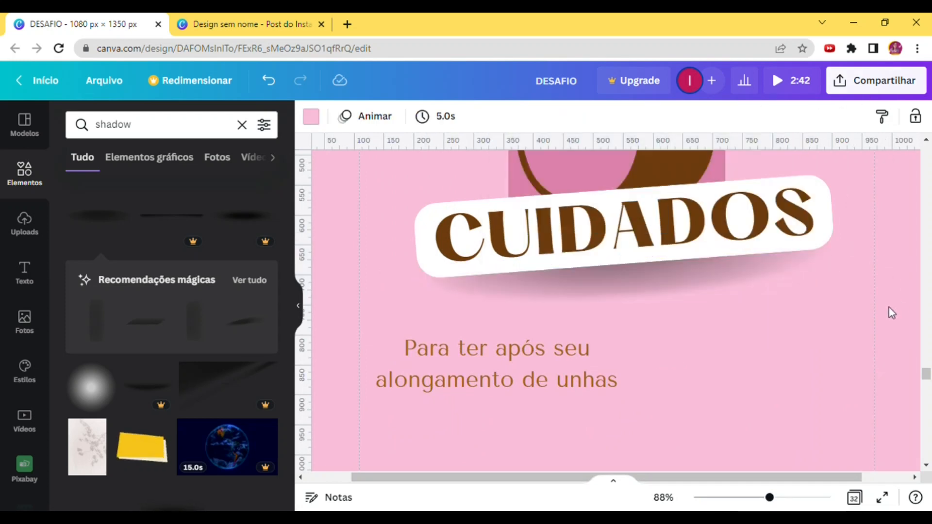
drag(831, 270, 834, 273)
click(665, 432)
drag(770, 498, 738, 497)
- Recolour the bar behind "CUIDADOS" with the light pink of the page background
click(698, 251)
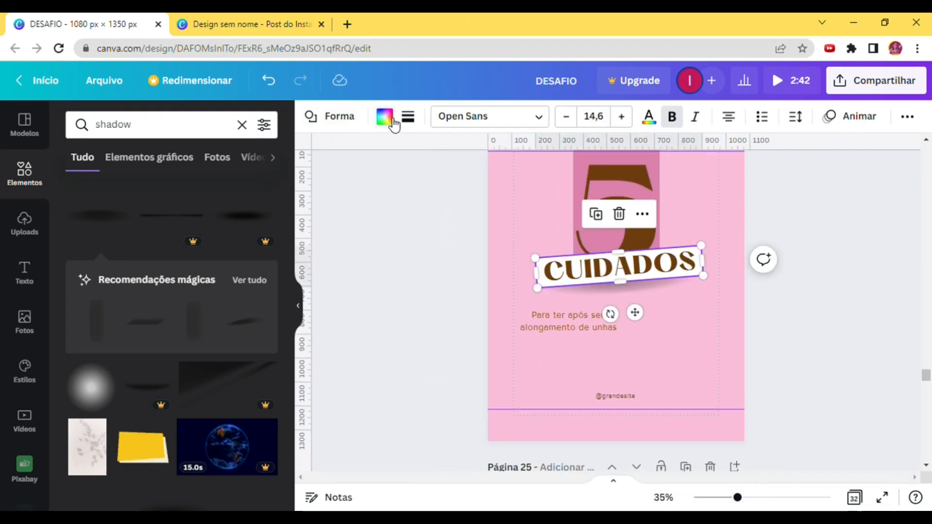
click(385, 118)
click(271, 303)
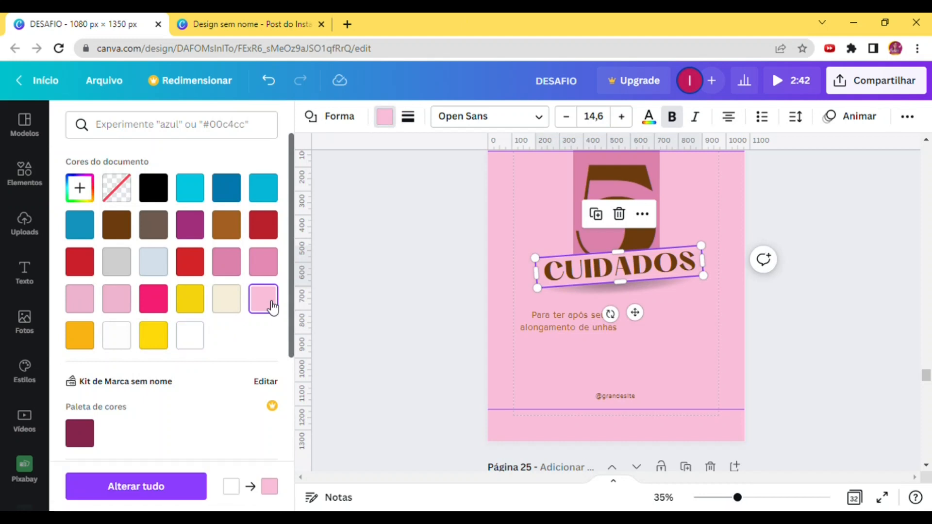
click(694, 264)
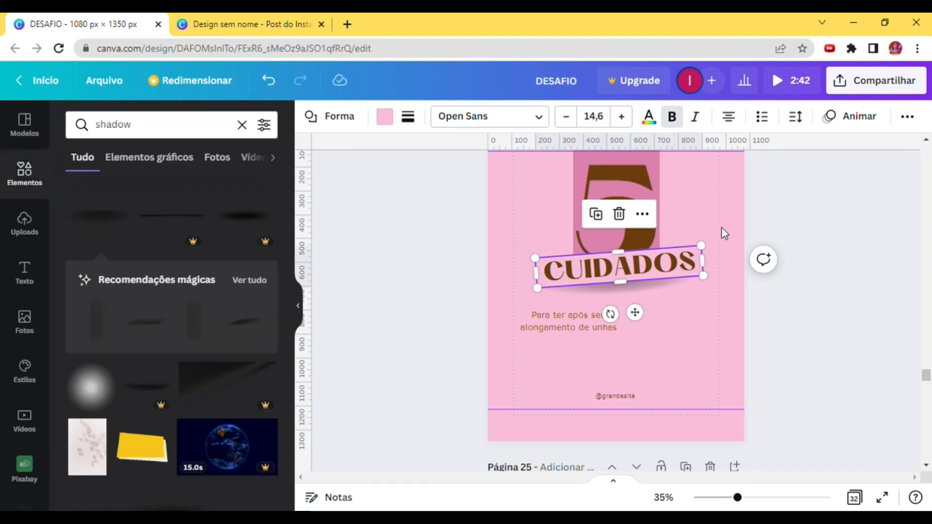
click(802, 242)
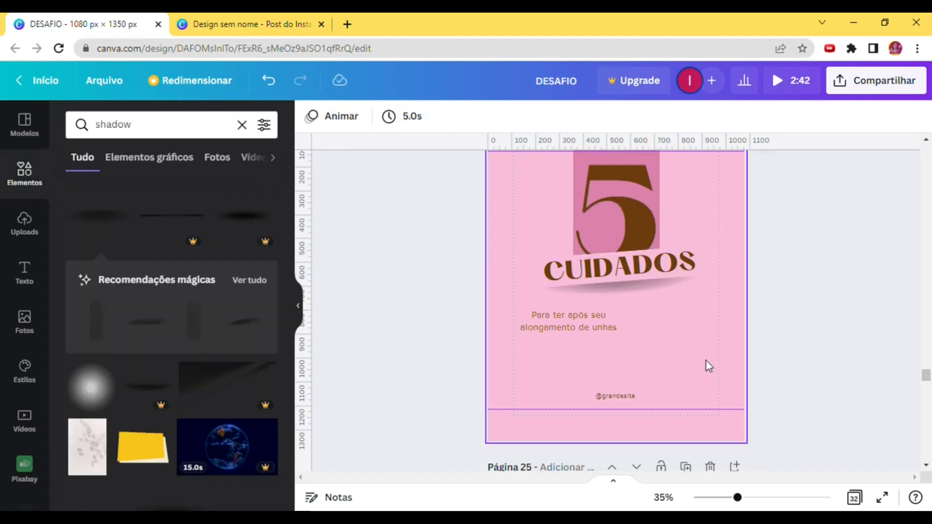
- Adjust the tilt and ends of the shadow under the "CUIDADOS" bar, sizing it to about 708 by 77
drag(745, 498, 765, 498)
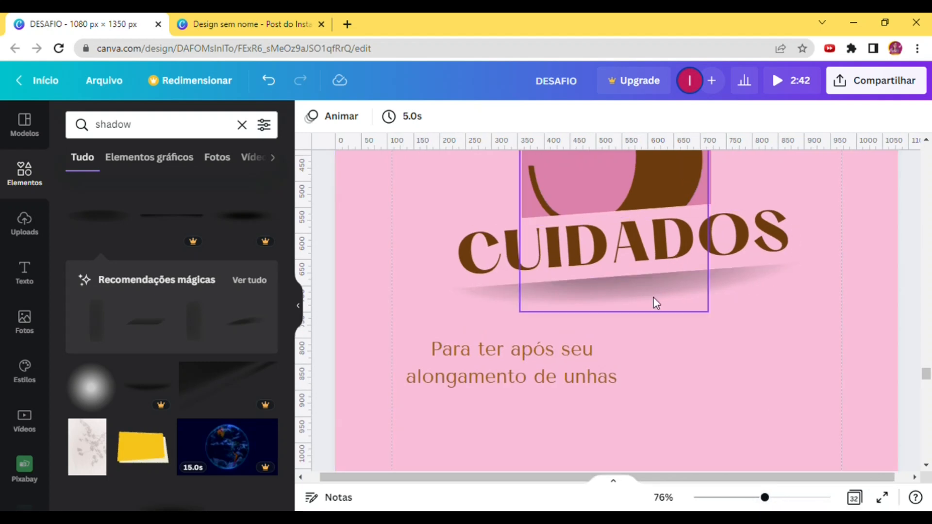
click(794, 274)
drag(817, 264, 814, 252)
drag(449, 279, 439, 280)
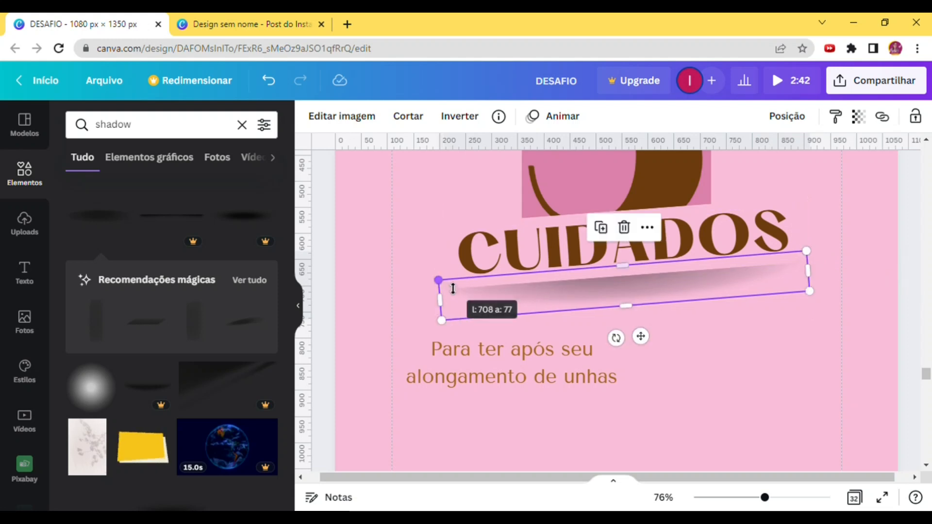
click(794, 373)
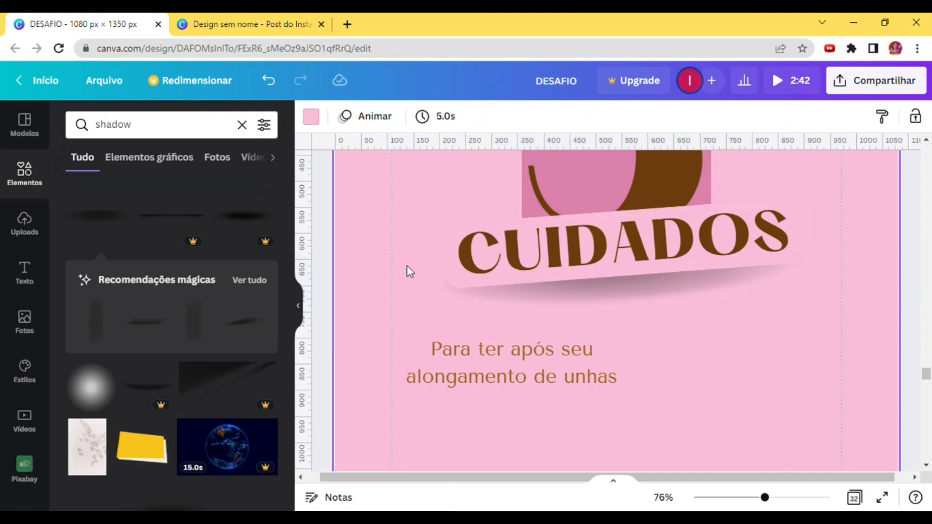
- Centre the caption under the "CUIDADOS" bar, retype its last word as "UNHAS" and fit the text on two lines
scroll(782, 369, up, 2)
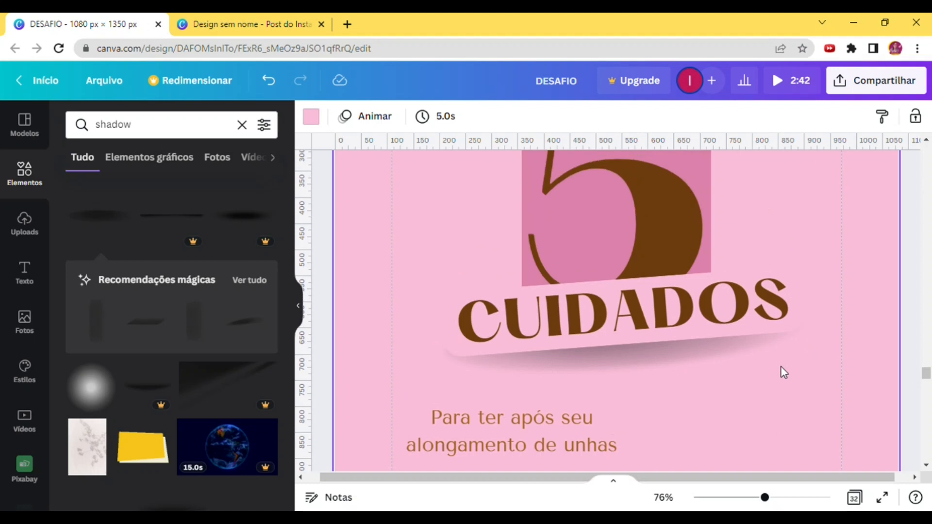
drag(575, 439, 728, 429)
double_click(698, 426)
click(678, 430)
text(UNHAS)
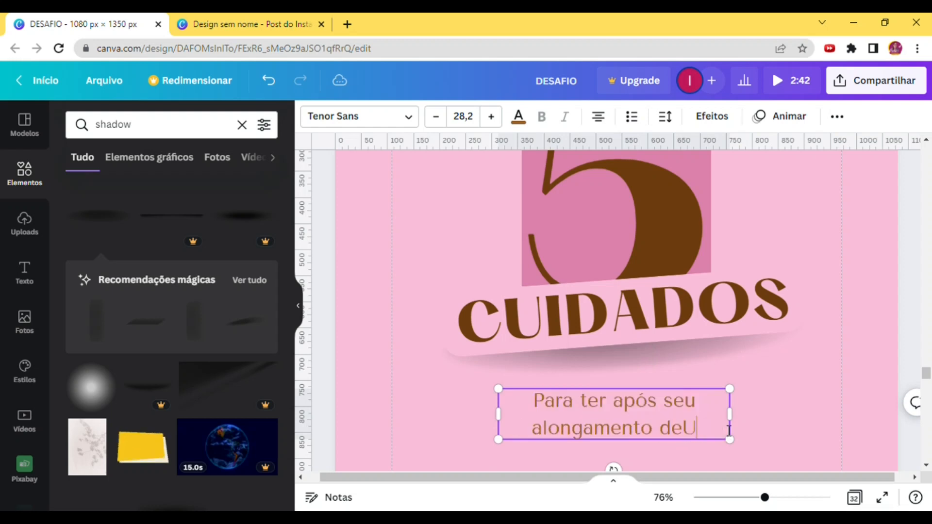
click(652, 427)
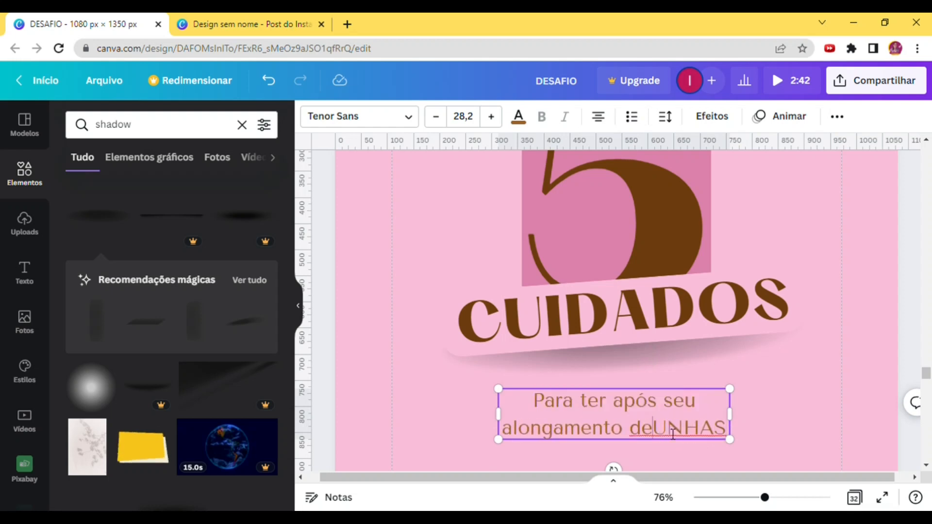
key(Return)
drag(741, 426, 750, 427)
- Replace the word "após" in the caption with "APÓS" in capitals
double_click(633, 411)
text(APÓS)
drag(639, 407, 656, 408)
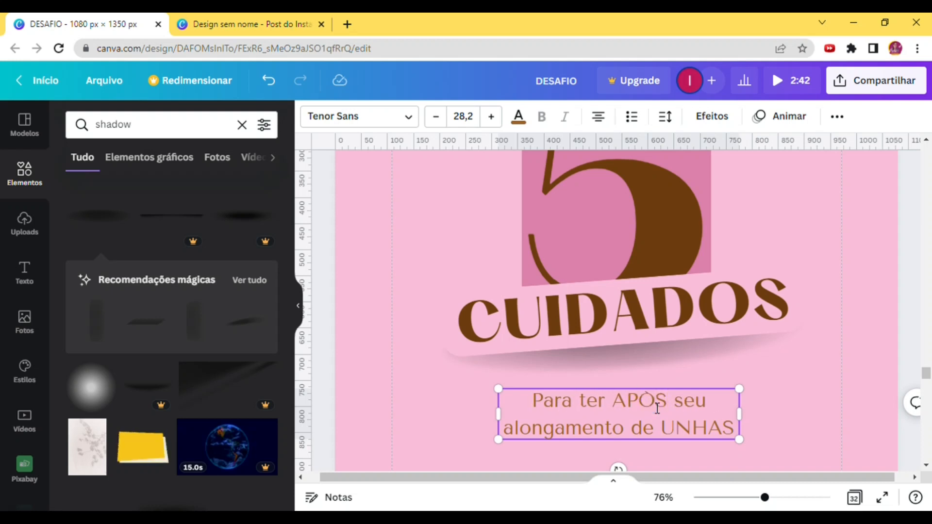
click(804, 412)
- Set the caption's font to Poppins Medium, widen its text box and enlarge the text to size 32,5
click(697, 416)
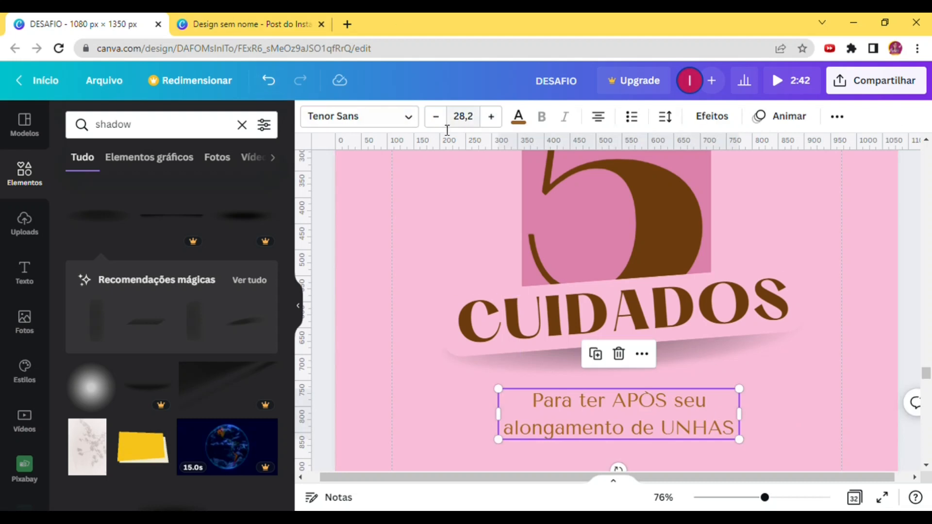
click(412, 121)
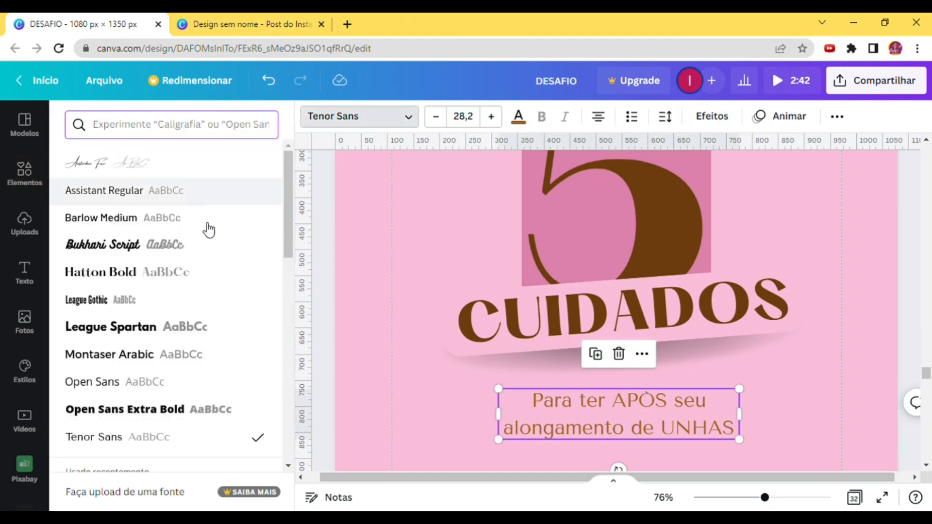
scroll(141, 417, down, 2)
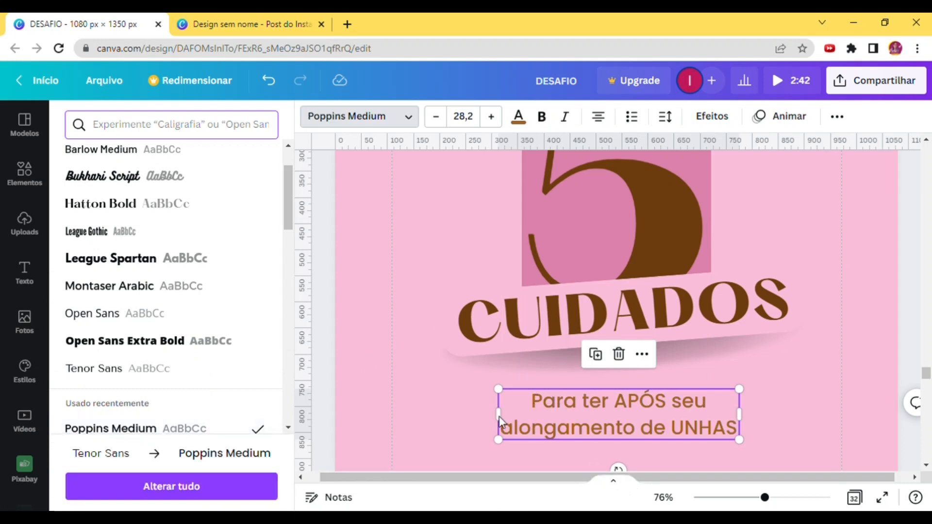
drag(504, 423, 457, 422)
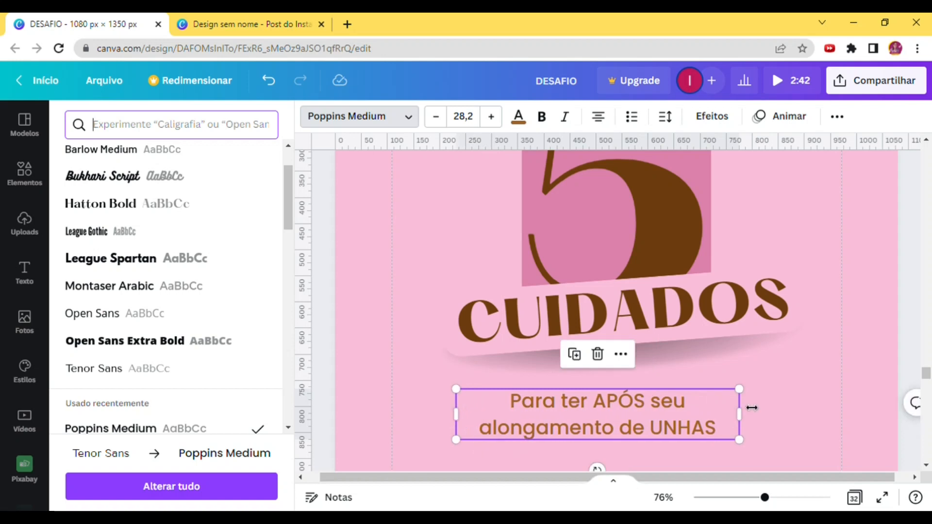
drag(752, 397, 794, 389)
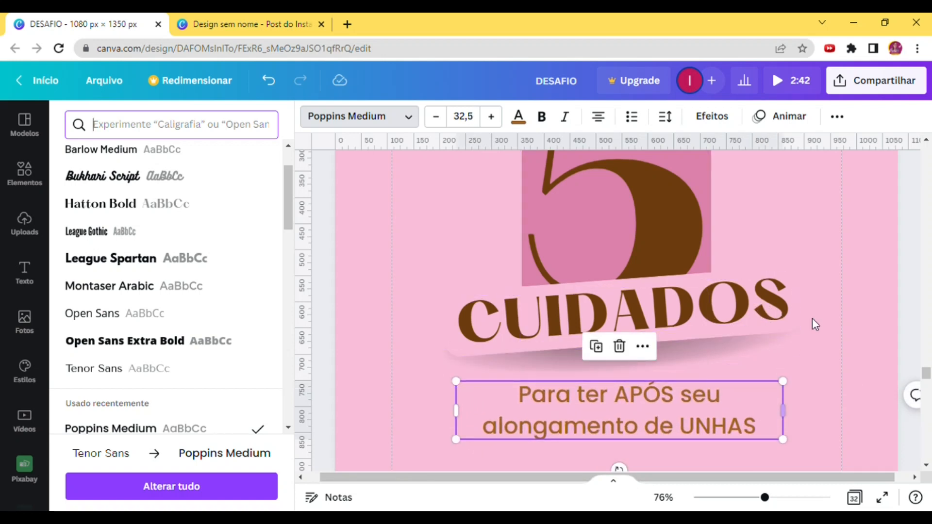
- Make only the words "UNHAS" and "APÓS" in the caption bold
click(548, 125)
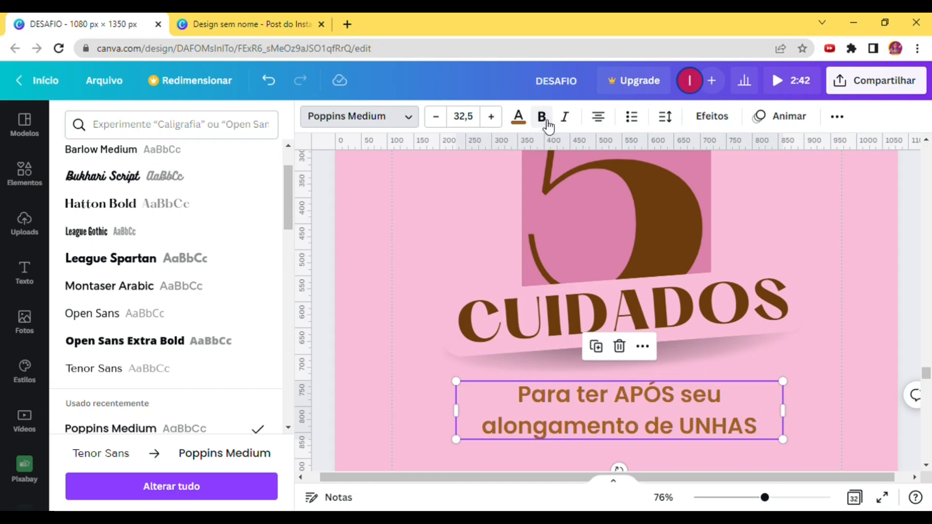
click(549, 127)
click(713, 436)
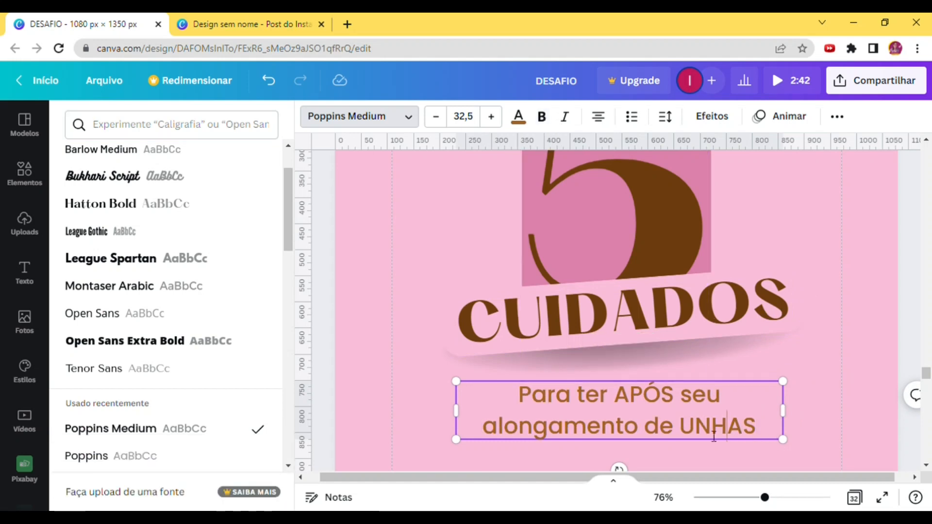
drag(692, 434, 750, 433)
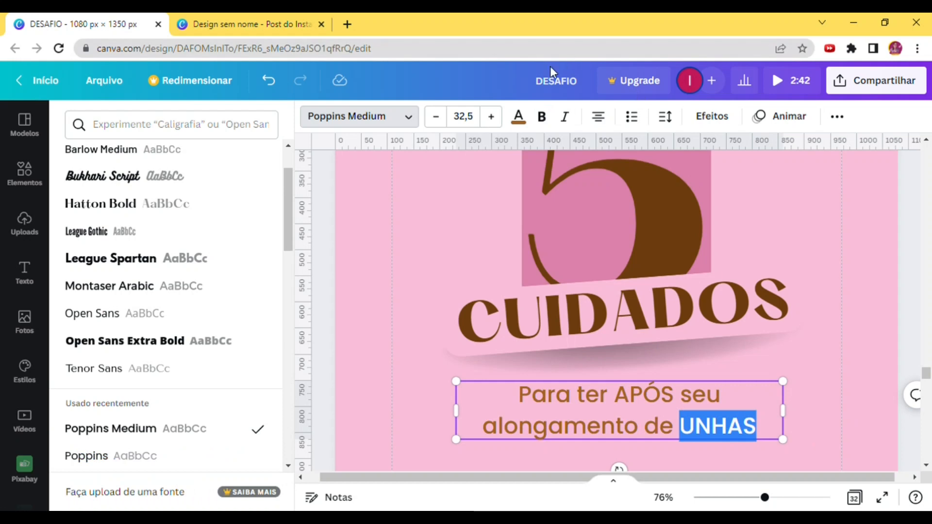
click(551, 127)
click(644, 404)
drag(626, 400, 664, 400)
click(679, 398)
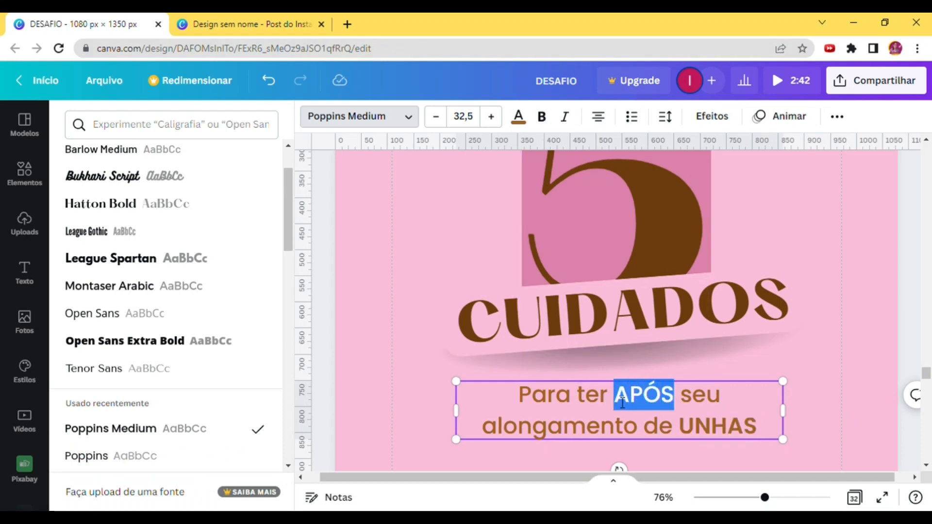
click(554, 127)
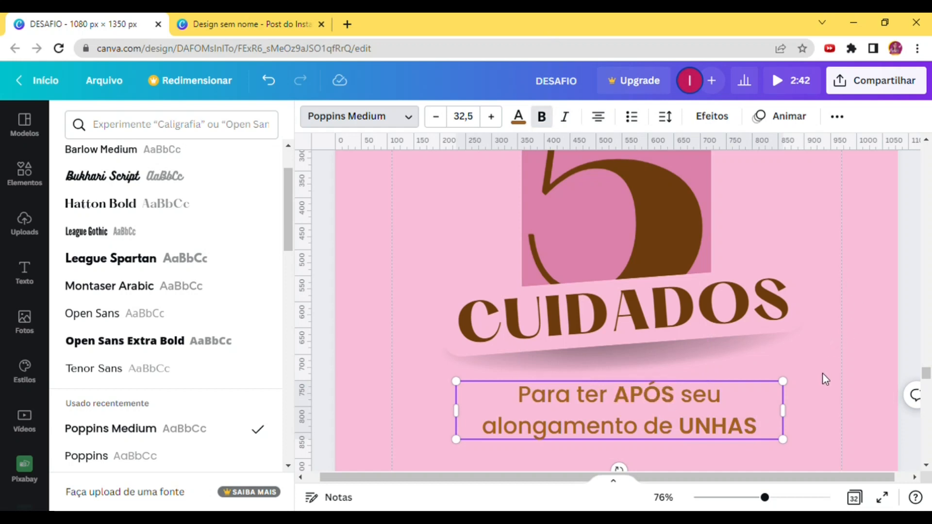
- Narrow the caption's text box to fit its two lines and centre it closer beneath the "CUIDADOS" bar
click(24, 173)
drag(766, 498, 748, 498)
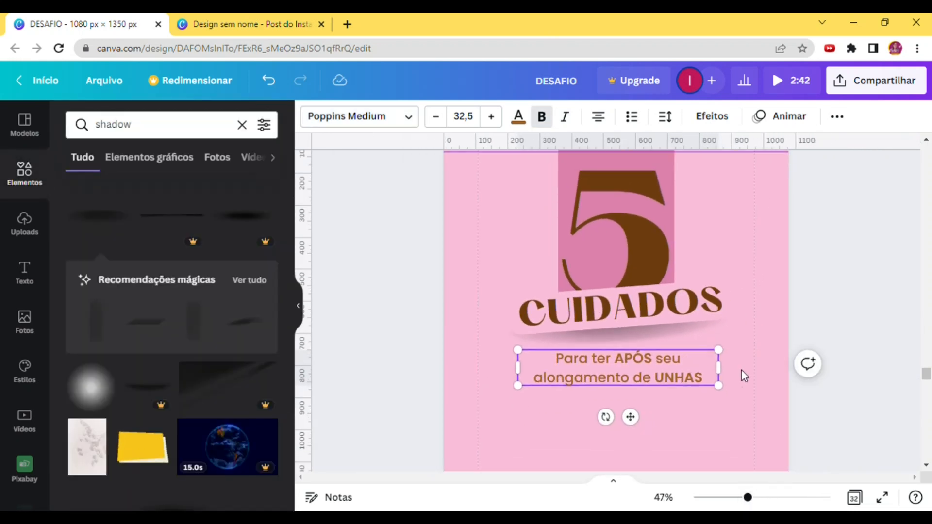
drag(728, 375, 707, 375)
click(695, 435)
drag(642, 375, 661, 375)
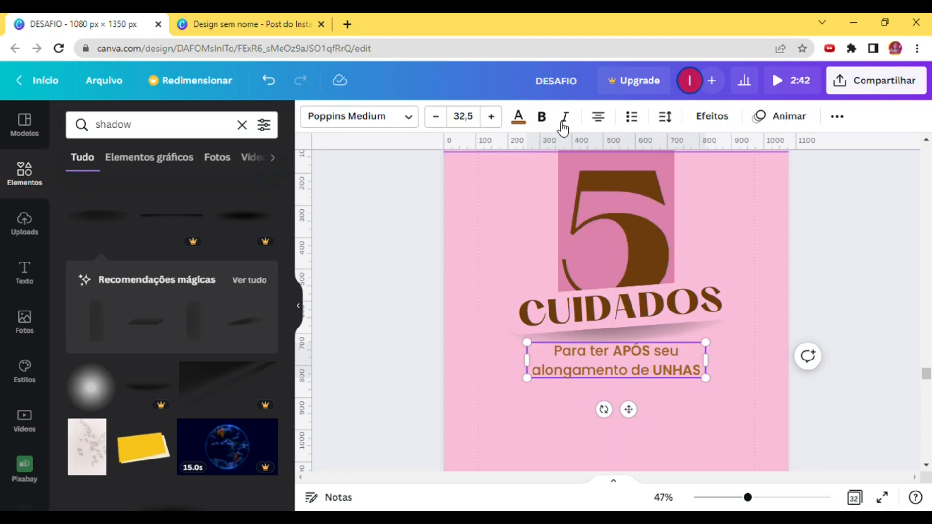
- Recolour the caption with the dark brown of the large 5
click(519, 120)
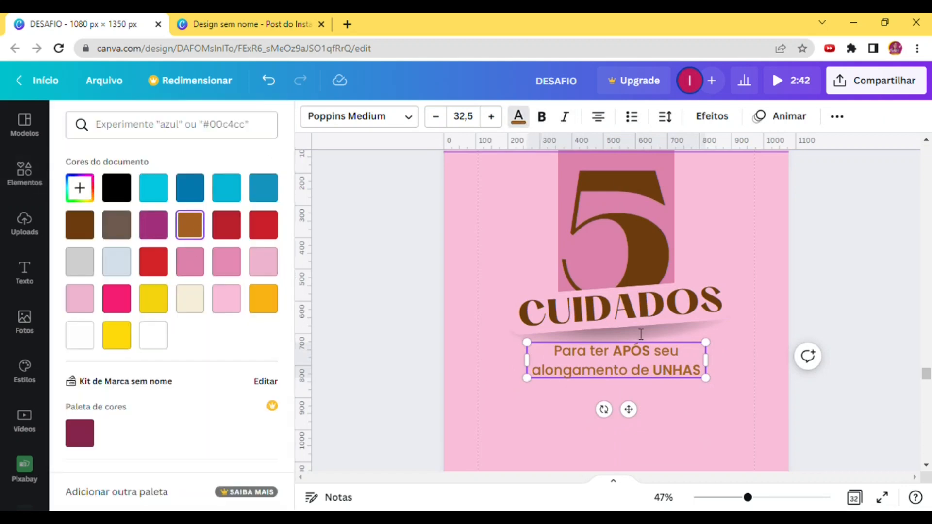
click(645, 231)
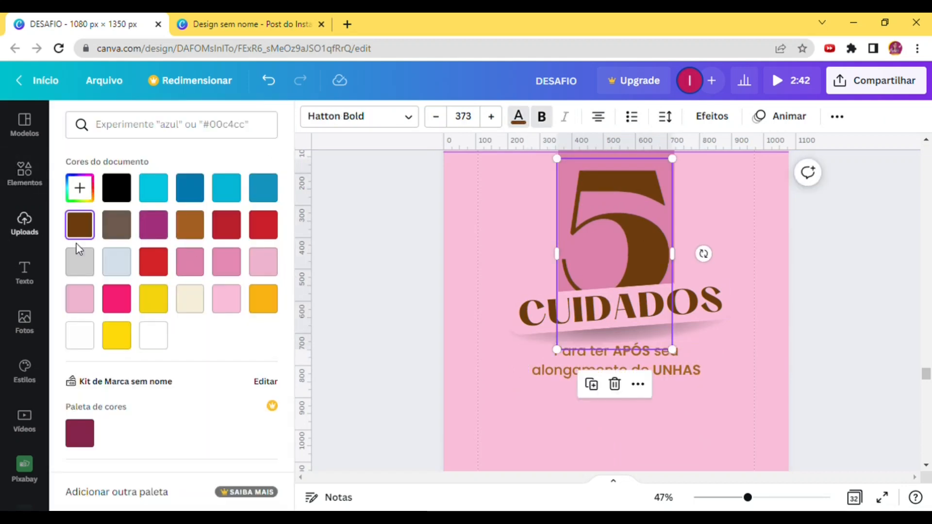
click(697, 360)
click(67, 230)
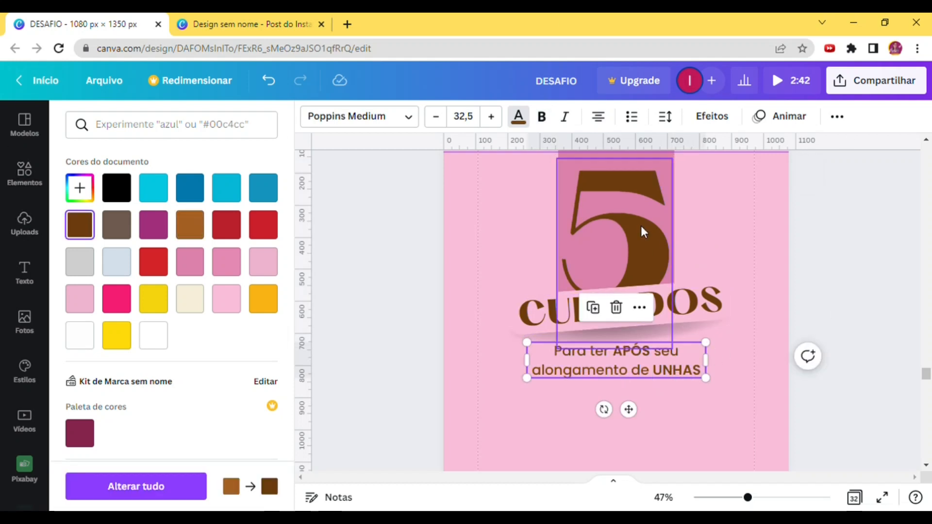
click(872, 236)
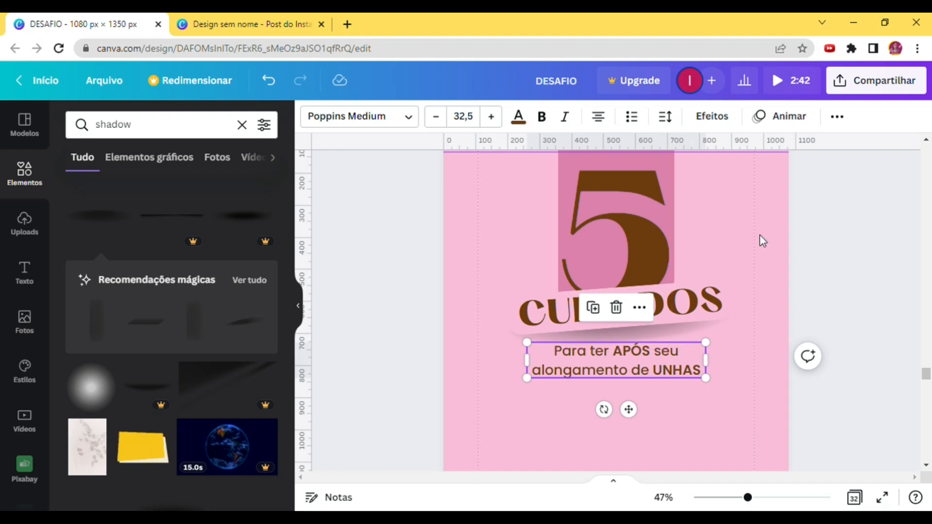
scroll(654, 193, up, 2)
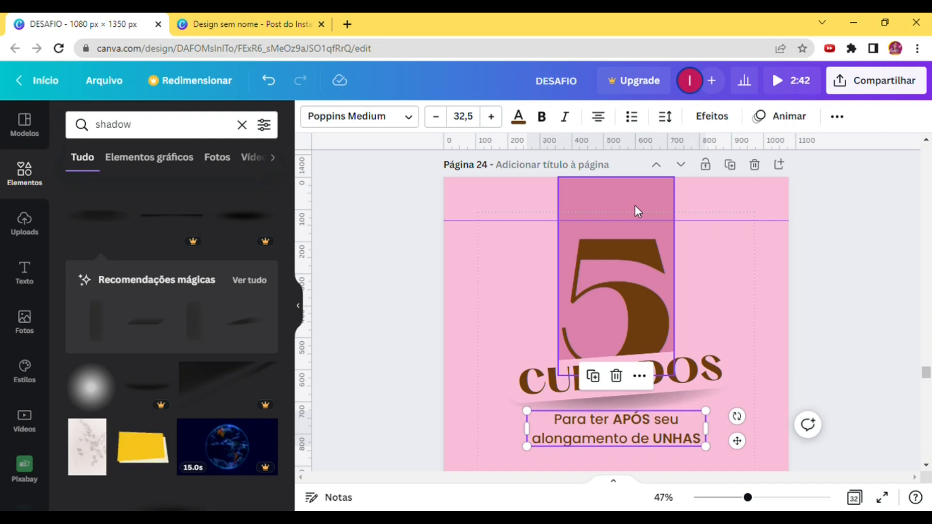
scroll(854, 294, down, 2)
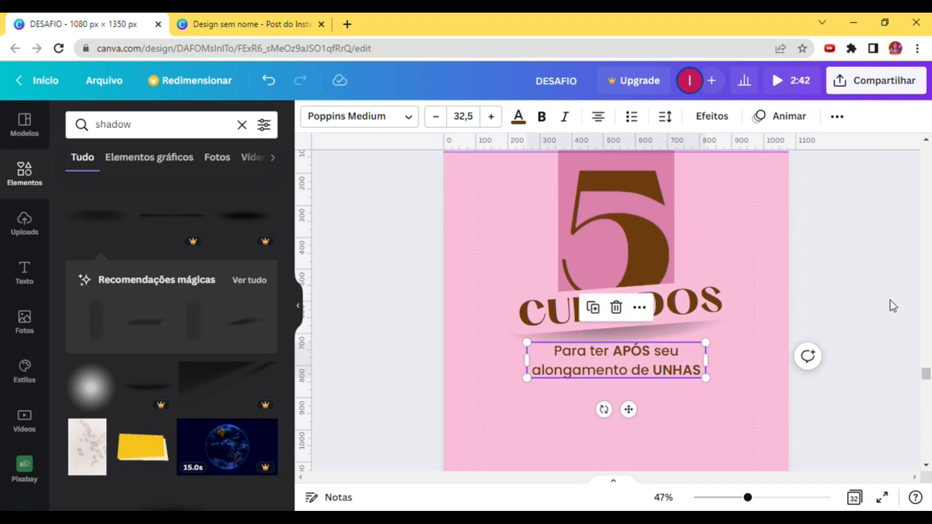
scroll(890, 305, down, 2)
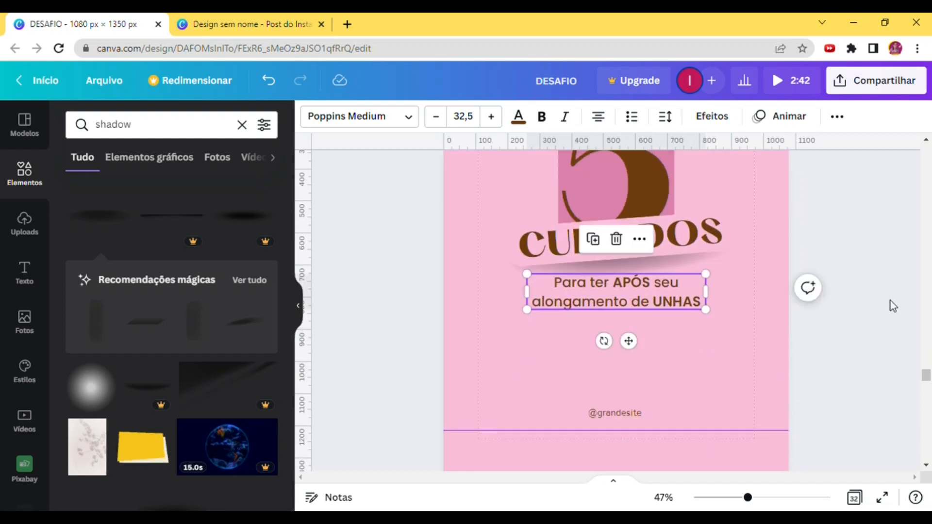
click(627, 411)
click(518, 125)
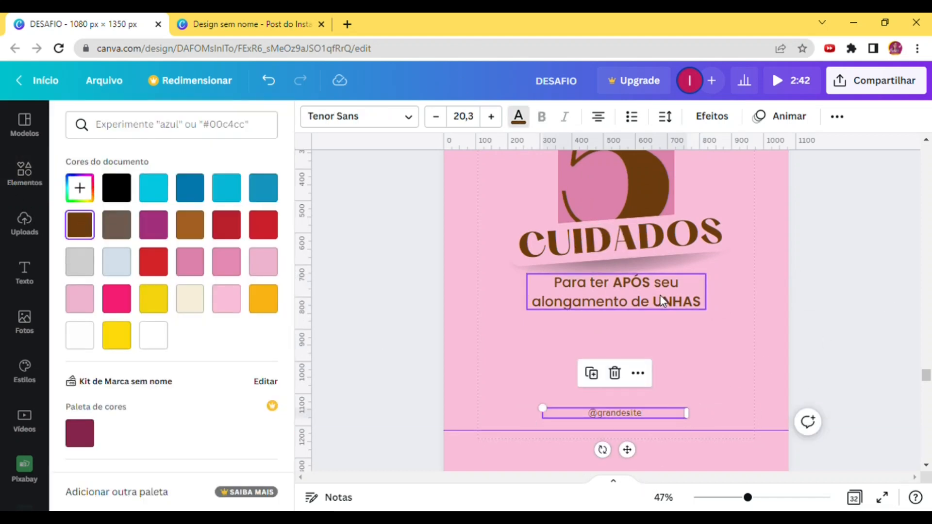
click(414, 119)
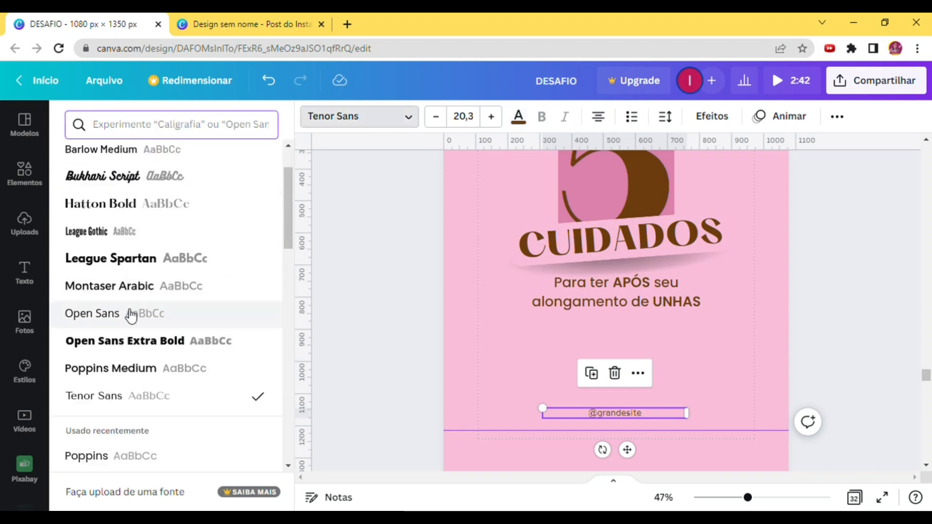
click(136, 370)
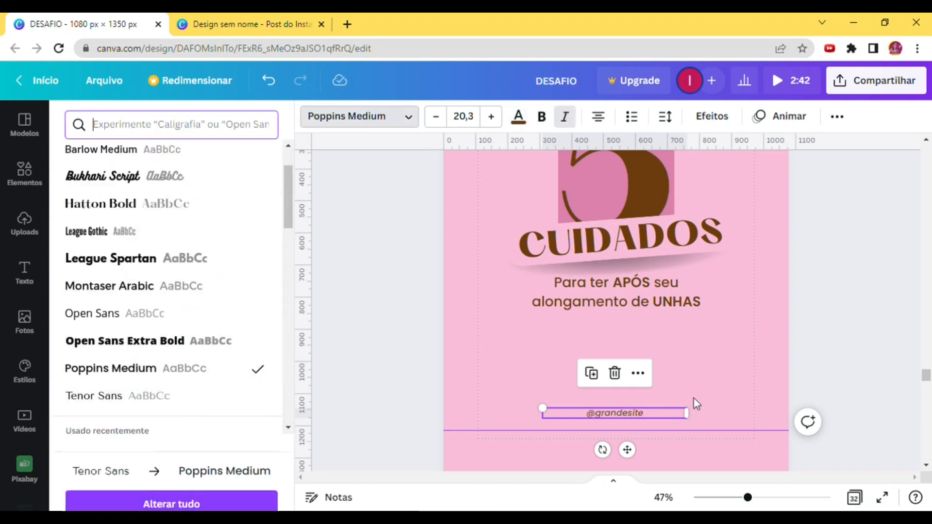
click(671, 295)
click(626, 413)
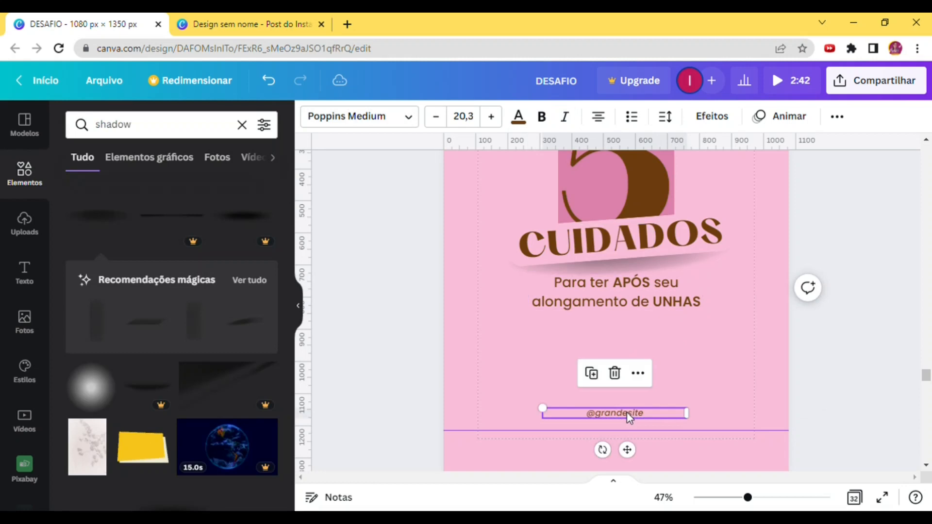
click(573, 116)
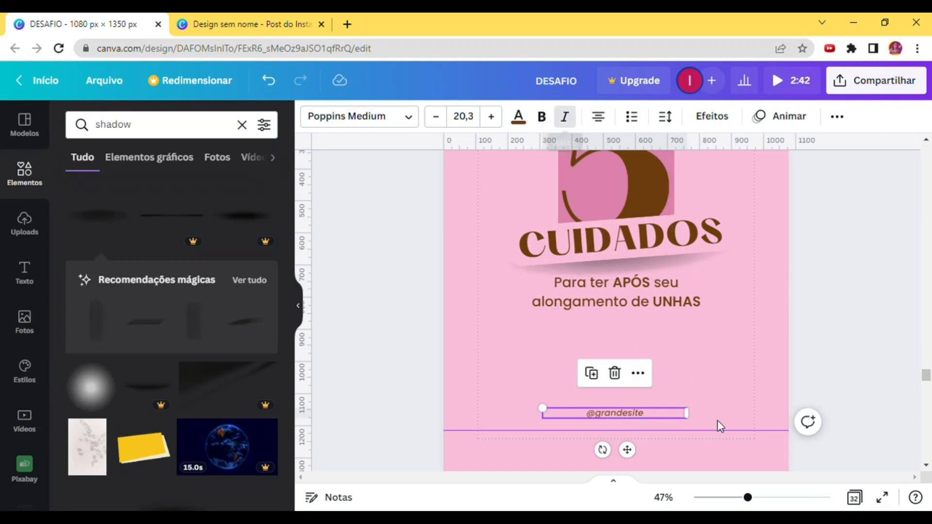
drag(669, 415, 669, 415)
click(810, 331)
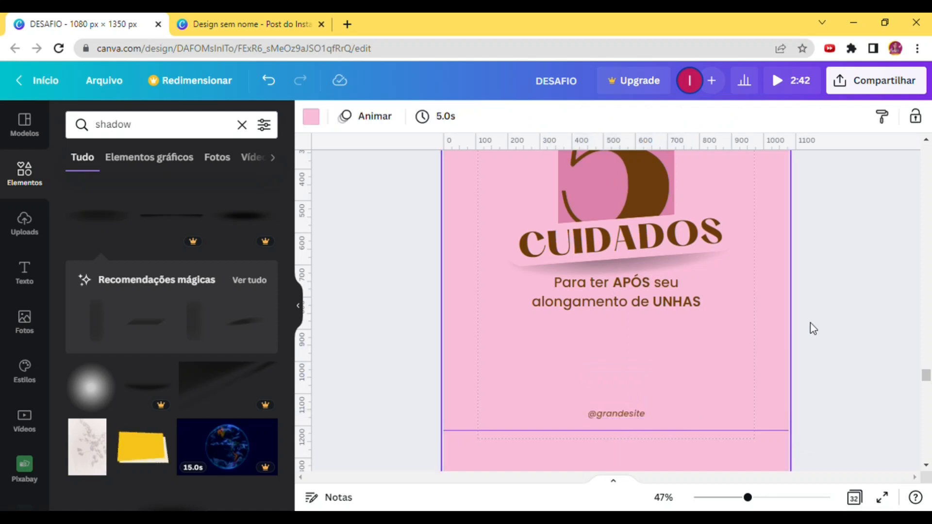
- Move the whole title composition lower on the page and extend the pink rectangle to the page's upper edge, about 363 by 697
drag(747, 498, 719, 498)
drag(767, 322, 624, 255)
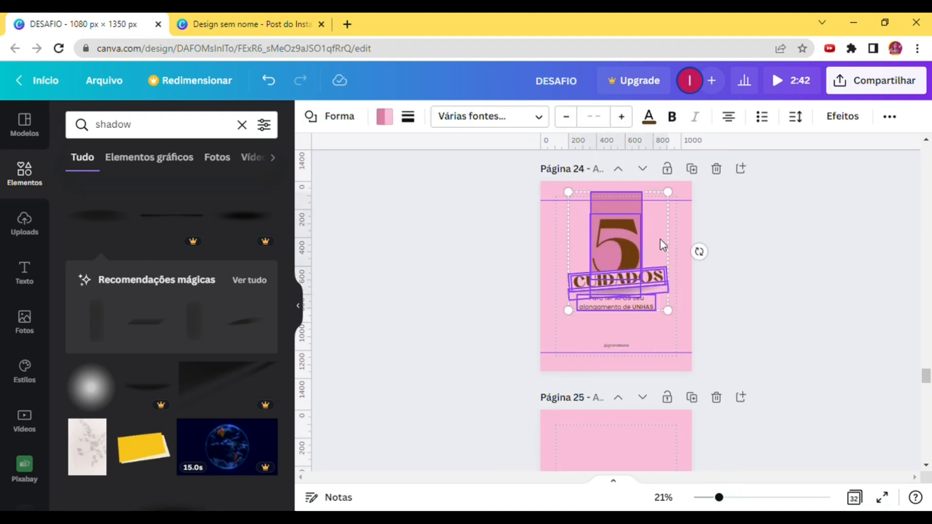
key(Escape)
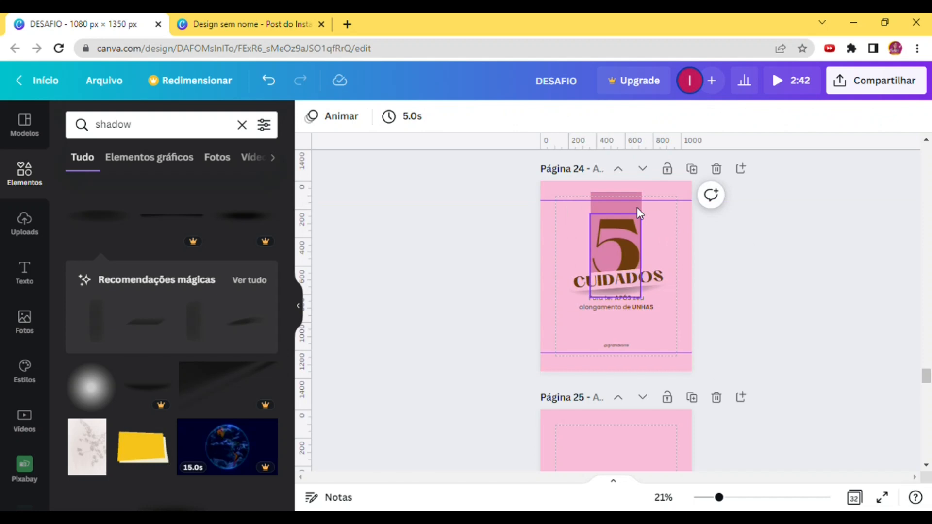
click(634, 205)
drag(636, 201, 640, 190)
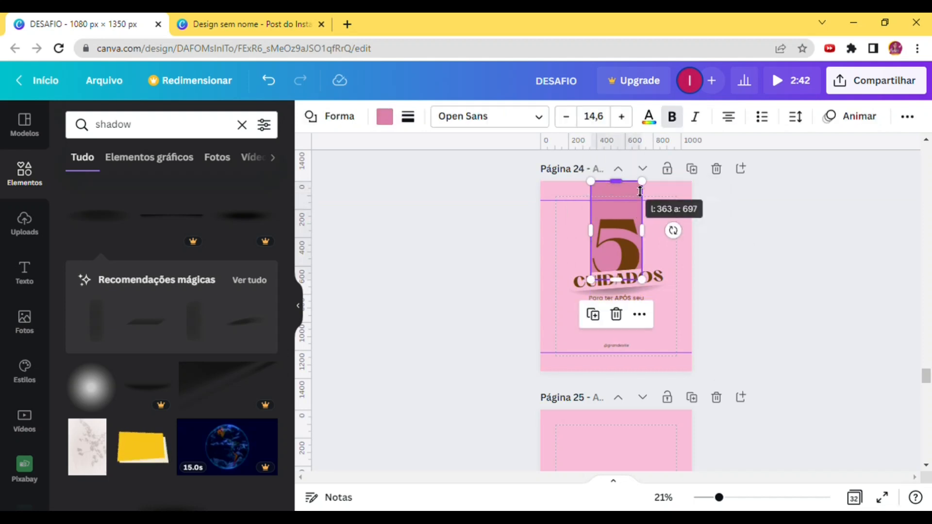
click(769, 275)
- Search the graphics for "mão" and add the pixelated pointing-hand cursor to the cover page
drag(720, 498, 736, 497)
scroll(802, 370, up, 5)
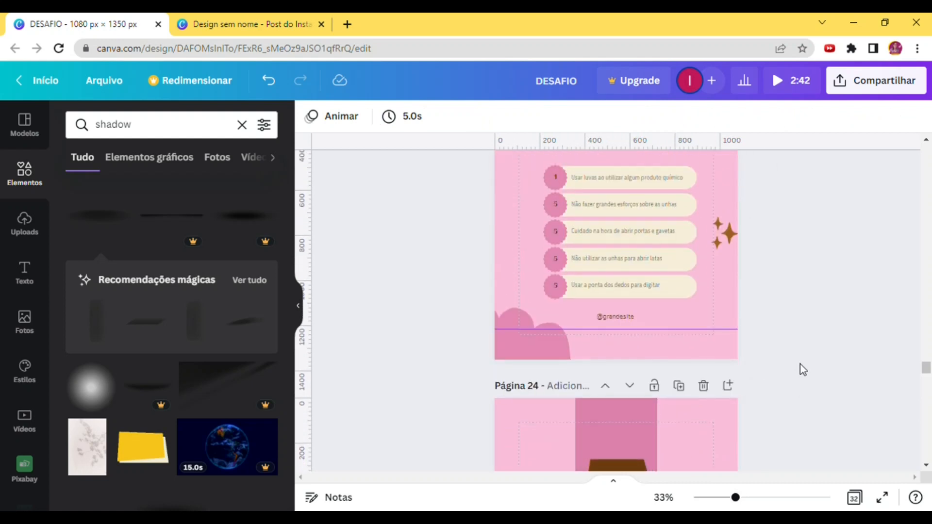
scroll(802, 371, up, 2)
scroll(802, 368, down, 5)
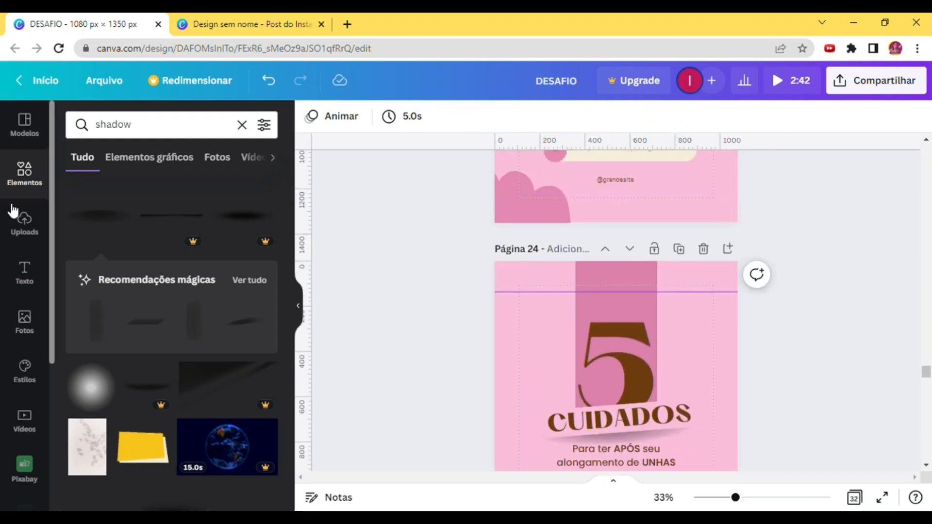
click(21, 177)
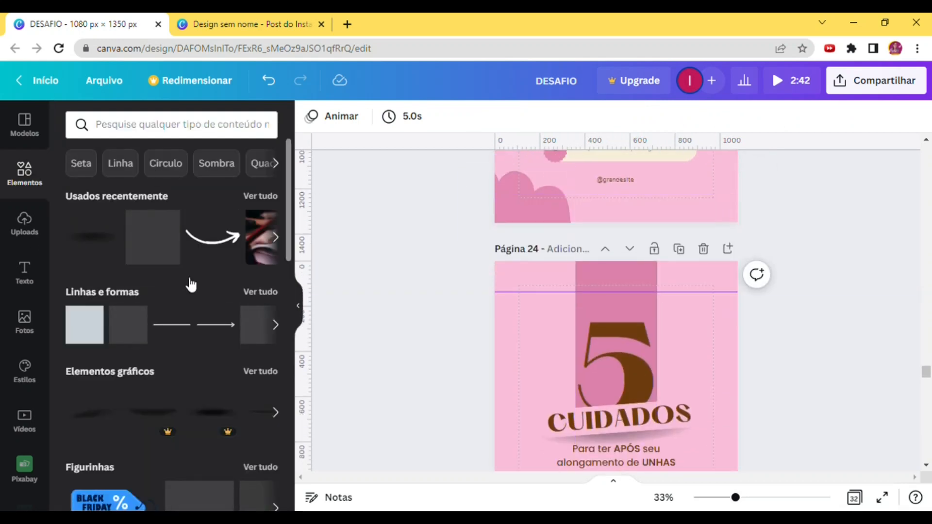
click(138, 127)
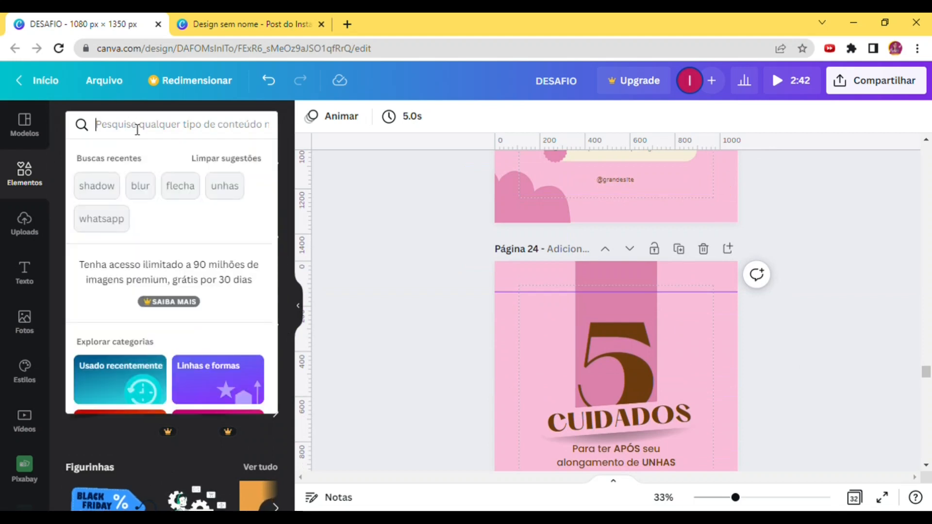
text(MÃO)
key(Return)
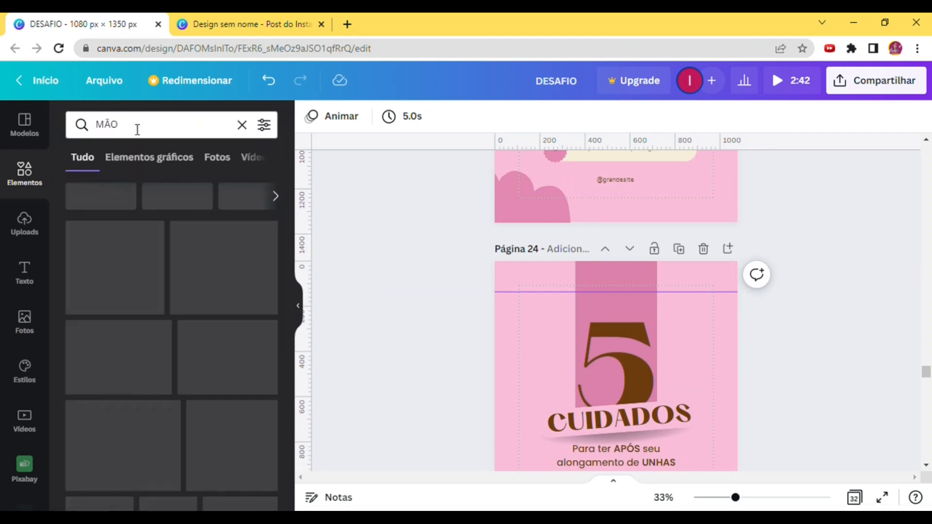
click(149, 157)
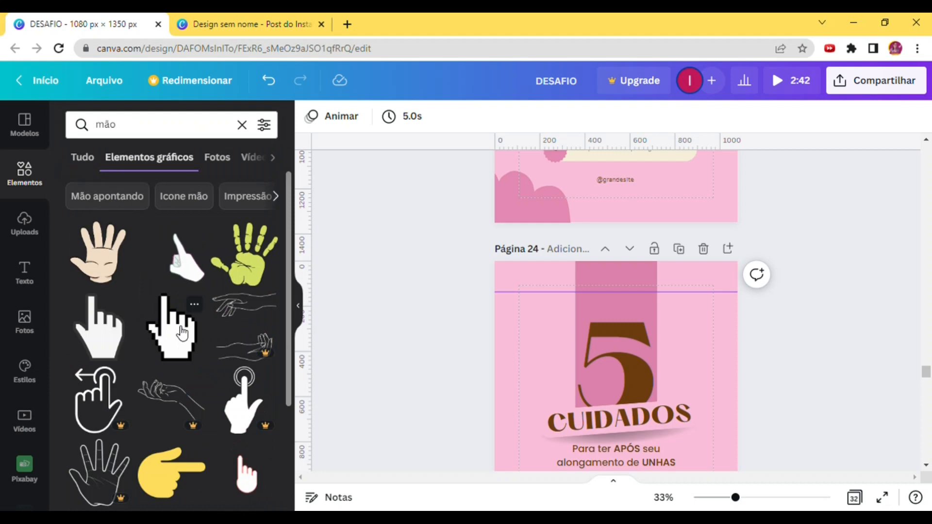
click(171, 328)
scroll(686, 327, down, 2)
drag(663, 284, 692, 436)
click(602, 393)
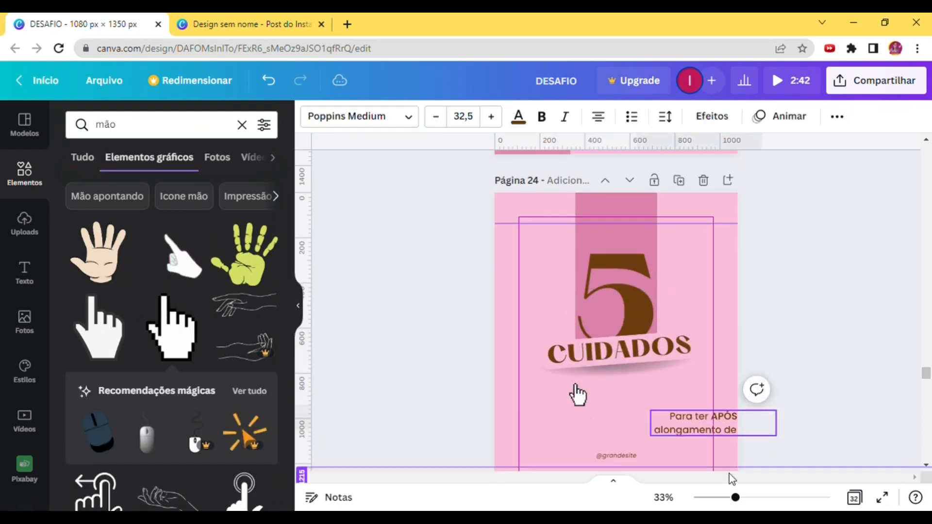
key(ctrl+z)
click(578, 394)
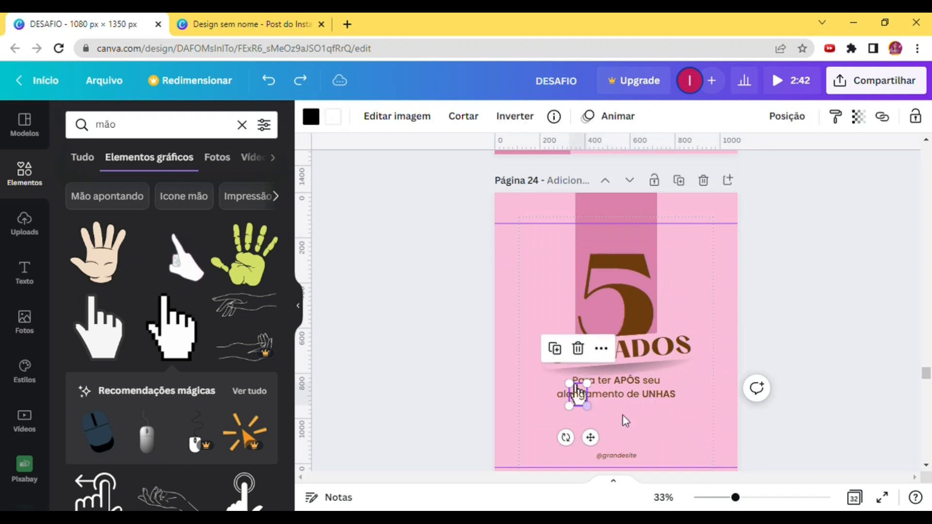
drag(602, 444, 723, 498)
- Recolour the hand cursor's black outline with the medium pink from the document colours
click(315, 121)
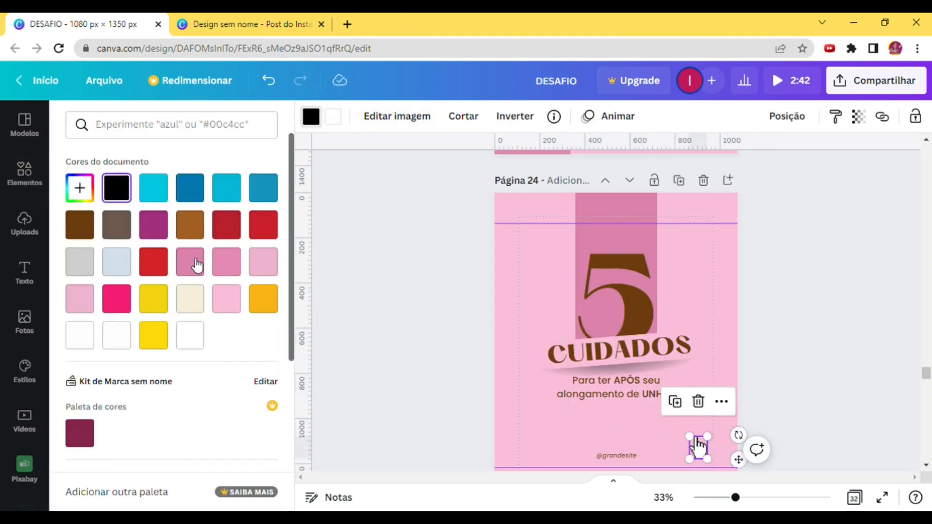
click(236, 271)
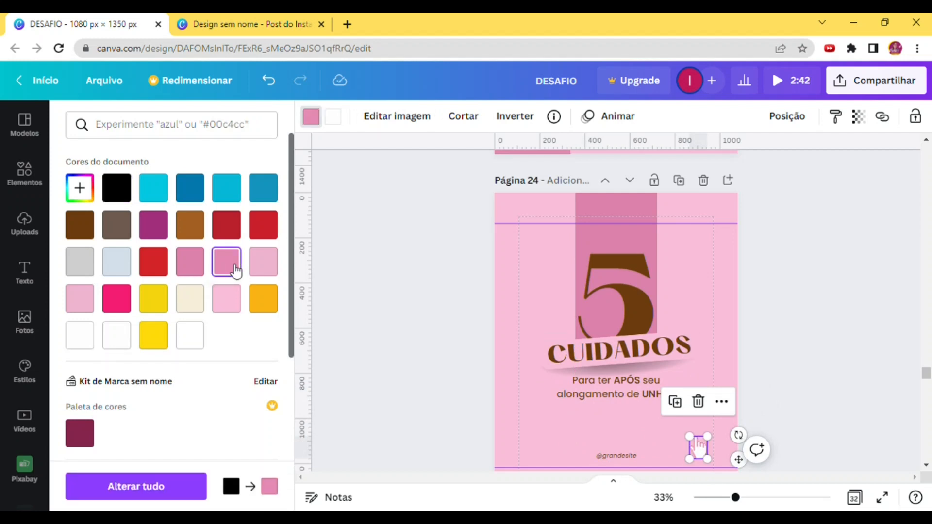
click(623, 198)
click(700, 454)
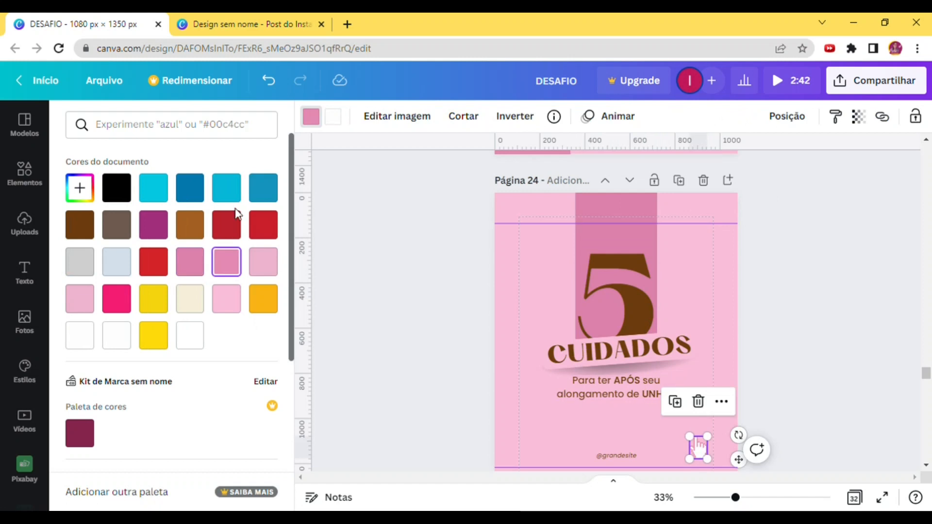
click(734, 462)
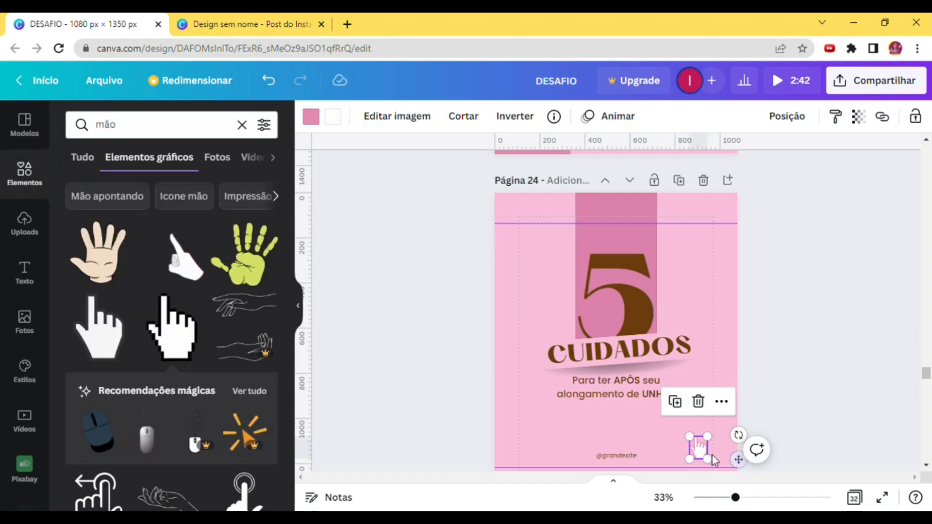
- Search the graphics for "flecha", add the thin curved arrow, and shrink, flip and rotate it above the hand cursor
scroll(816, 444, up, 5)
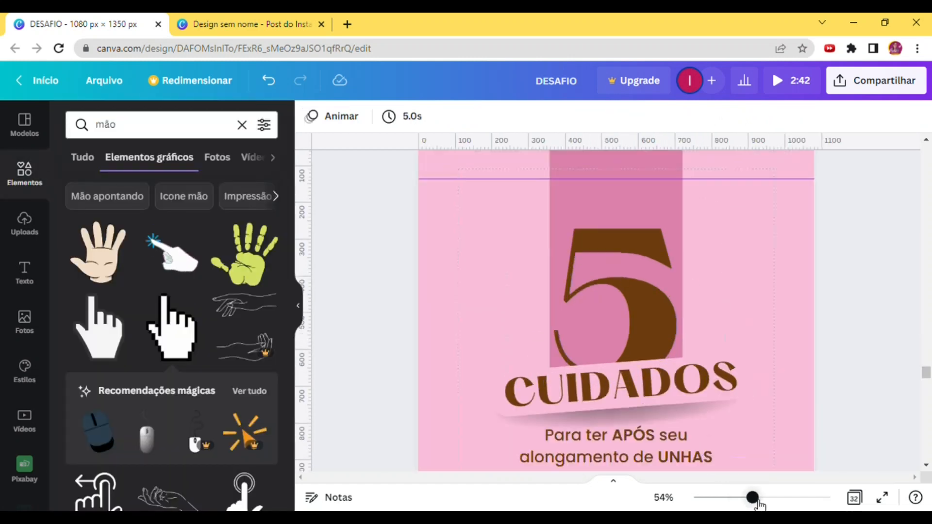
click(241, 124)
text(f)
click(95, 183)
click(99, 214)
drag(632, 197, 726, 341)
drag(714, 403, 740, 371)
click(493, 116)
click(537, 152)
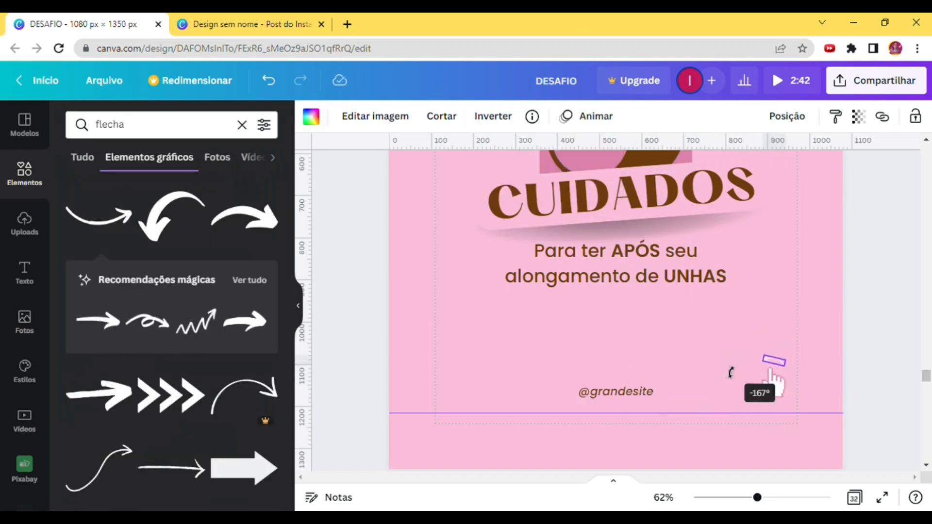
- Fine-tune the curved arrow over the hand cursor and group the two graphics
click(774, 381)
scroll(825, 377, up, 5)
mouse_move(853, 421)
mouse_down()
mouse_move(863, 426)
mouse_move(862, 410)
mouse_up()
shift+click(823, 340)
click(822, 342)
shift+click(844, 398)
key(ctrl+g)
key(Escape)
- Compare the redesigned cover on page 24 with the original five-tip list on page 23
scroll(849, 264, down, 5)
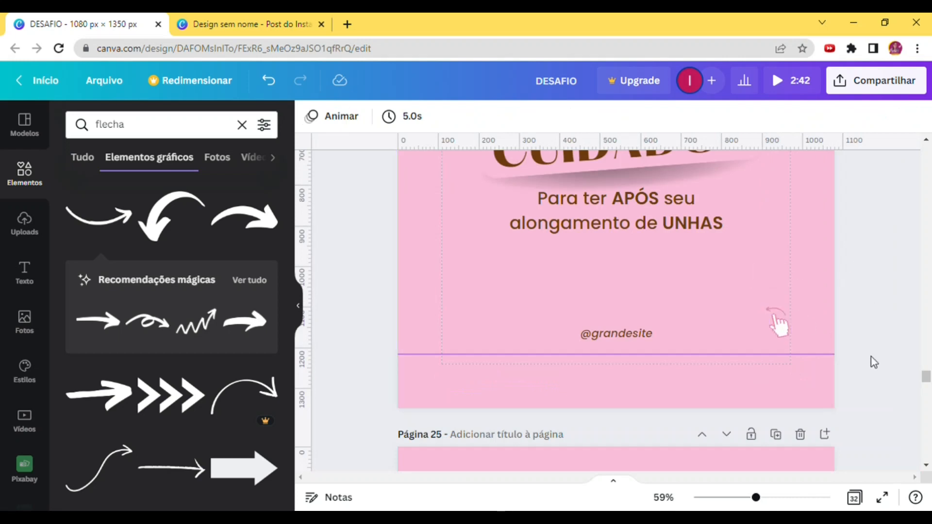
drag(756, 497, 728, 498)
scroll(841, 254, up, 2)
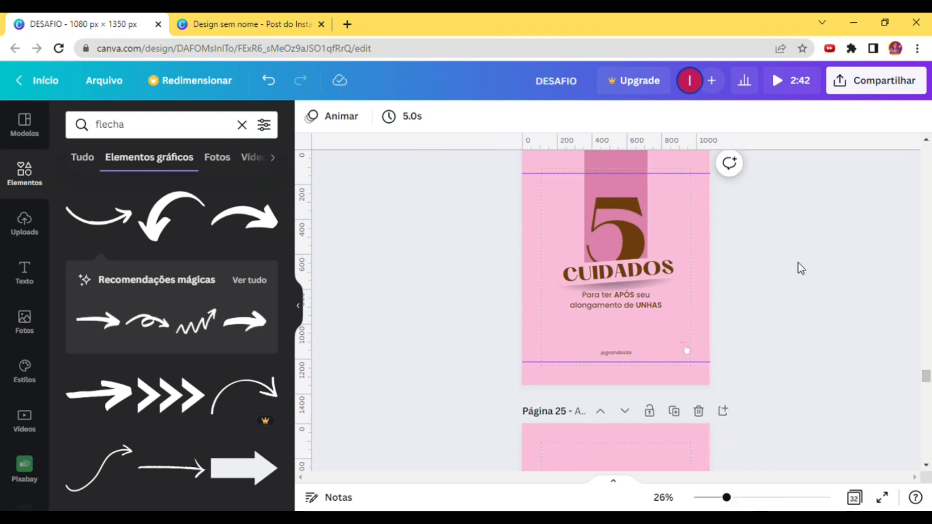
scroll(798, 265, up, 5)
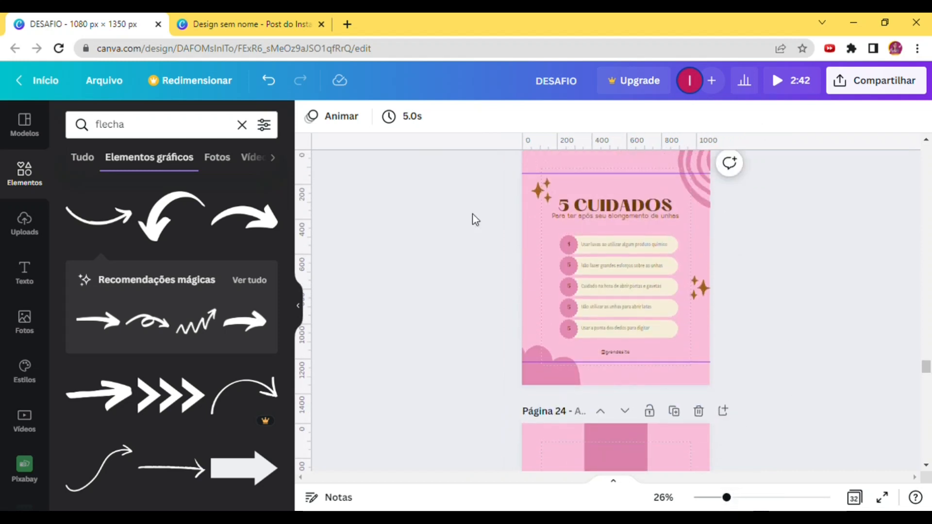
scroll(834, 318, down, 4)
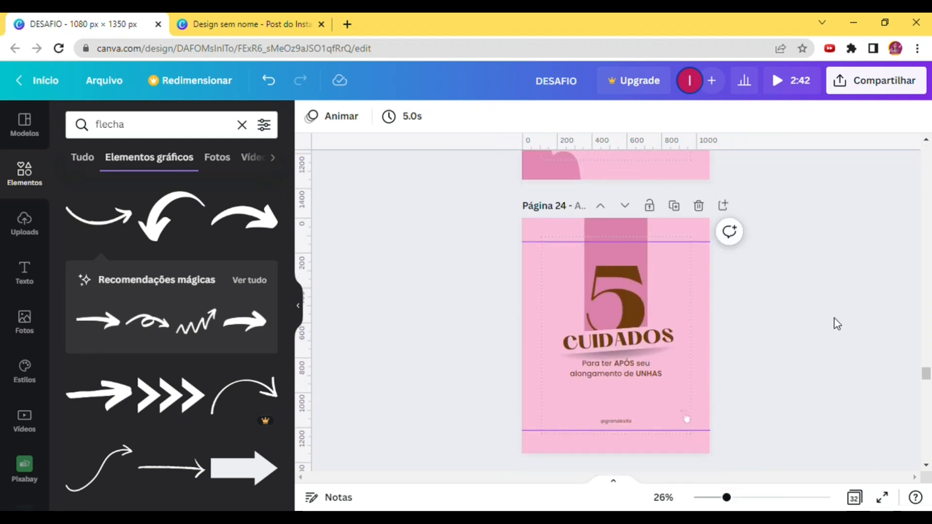
scroll(808, 328, down, 2)
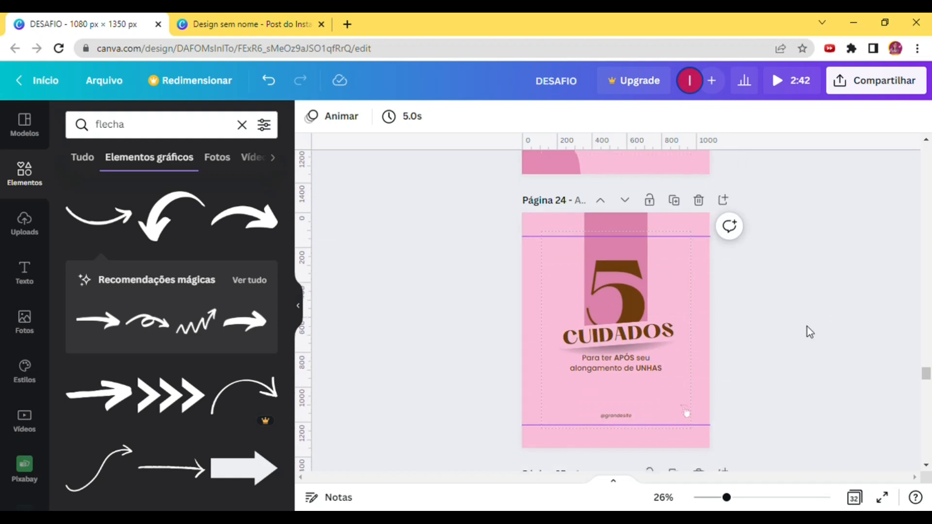
scroll(808, 323, up, 3)
scroll(807, 323, down, 3)
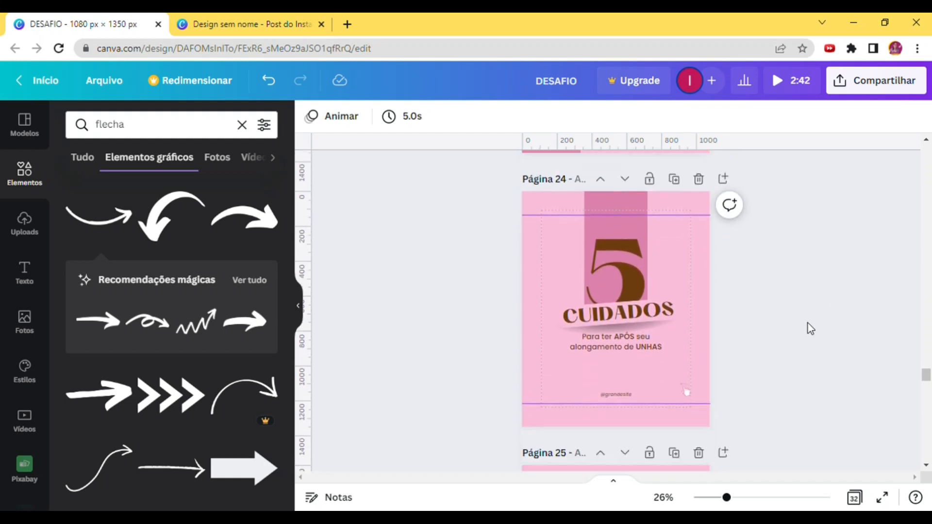
scroll(806, 322, up, 4)
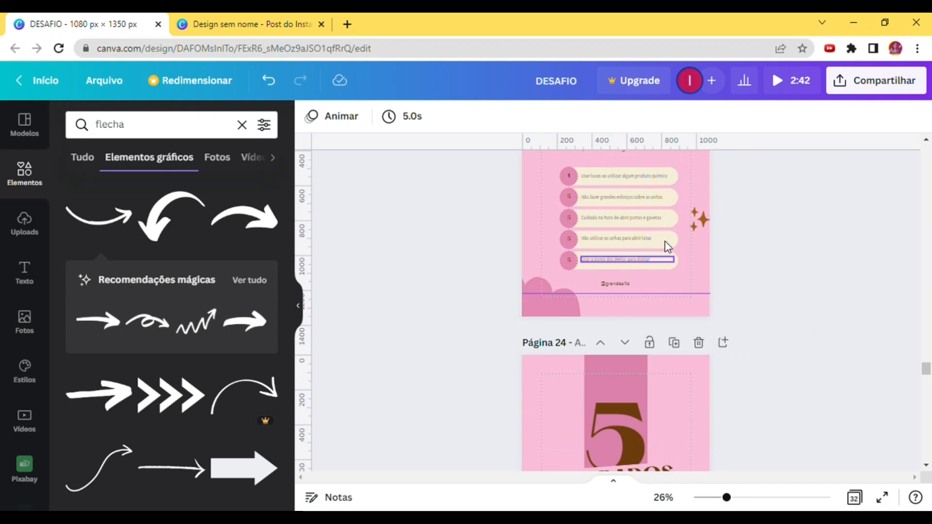
scroll(796, 342, down, 3)
scroll(793, 348, down, 1)
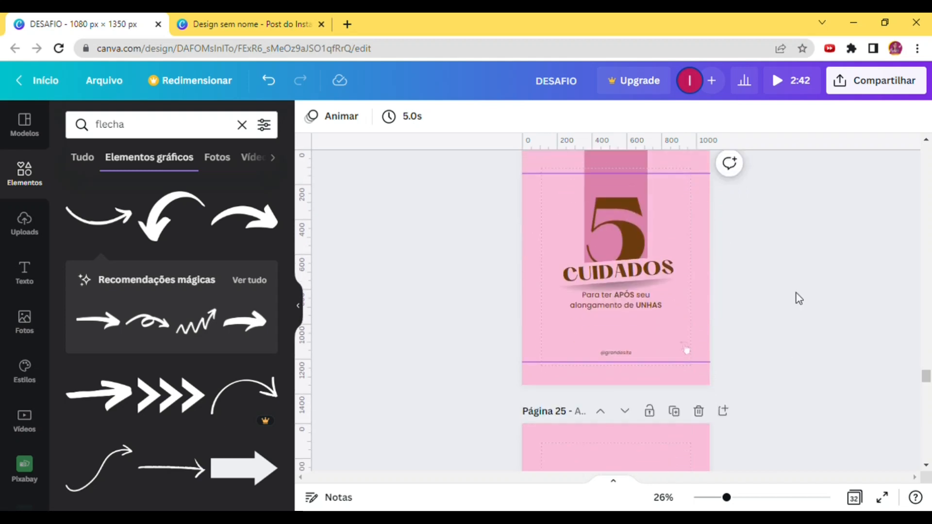
- Duplicate the cover page twice and change the large 5 to 1 on page 25
scroll(796, 293, up, 3)
click(685, 281)
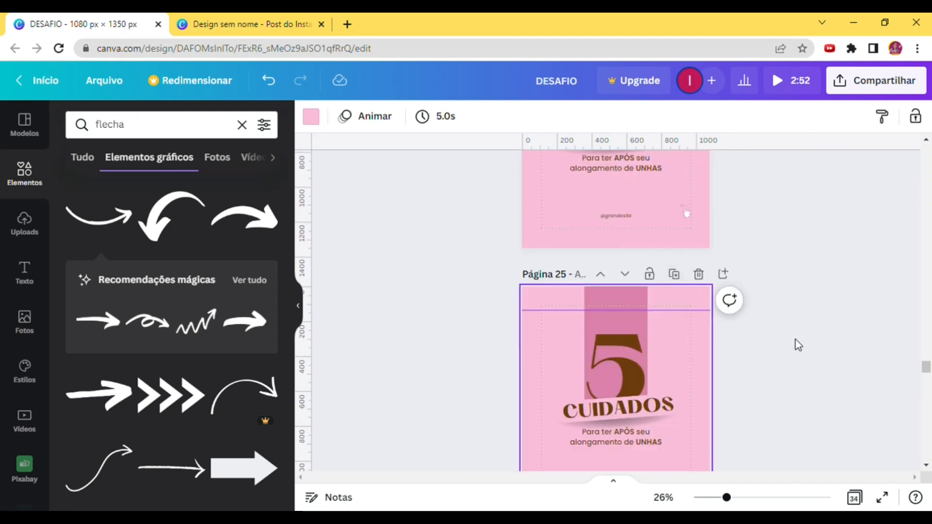
click(634, 331)
click(635, 377)
text(1)
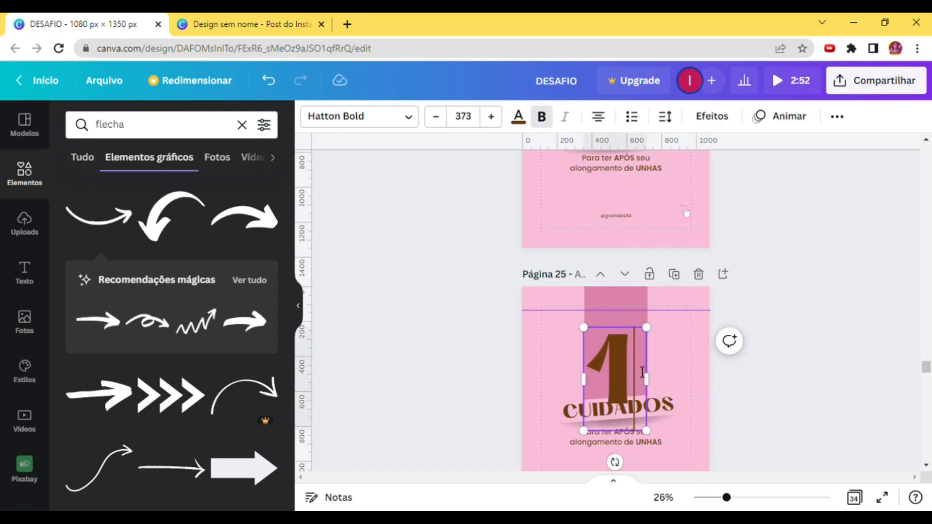
click(826, 364)
key(Tab)
scroll(809, 389, down, 2)
key(Delete)
click(617, 421)
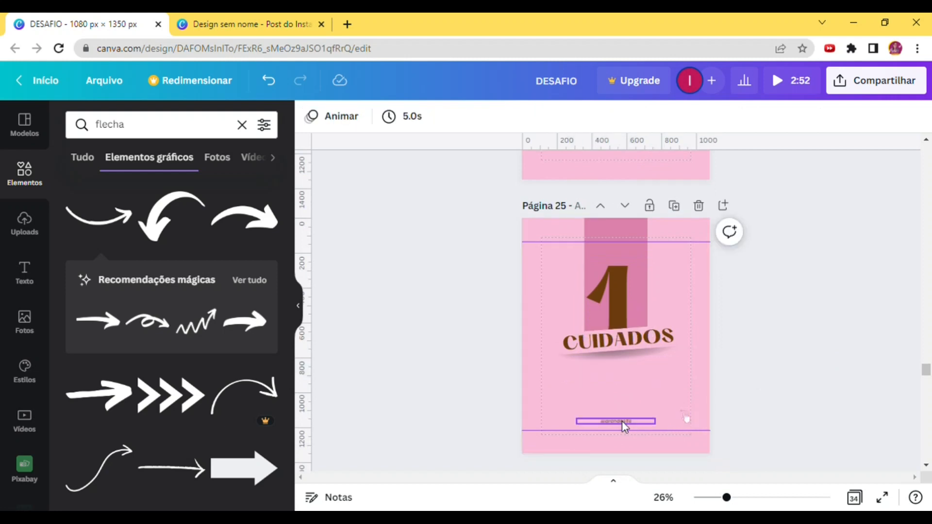
key(Delete)
- Delete the "CUIDADOS" text from the label on page 25, keeping its bar and shadow
click(625, 338)
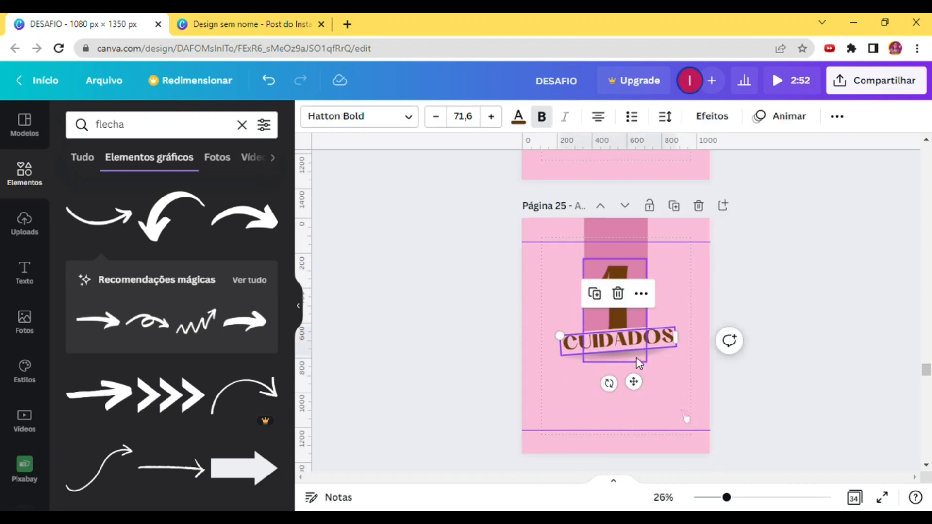
click(743, 498)
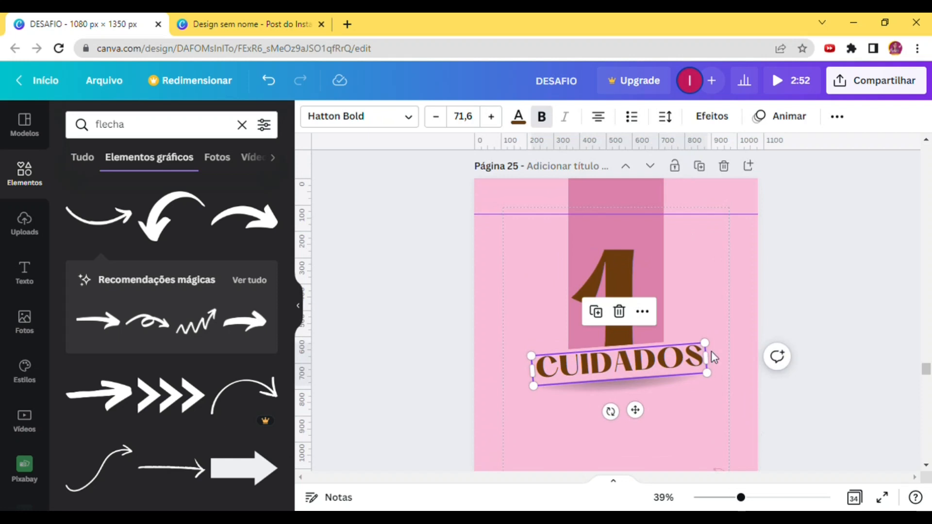
click(687, 367)
key(BackSpace)
click(840, 332)
click(665, 356)
key(Delete)
- Rotate the empty label bar and its shadow to horizontal and move the shadow lower on page 25
click(698, 358)
drag(610, 410, 614, 422)
click(661, 391)
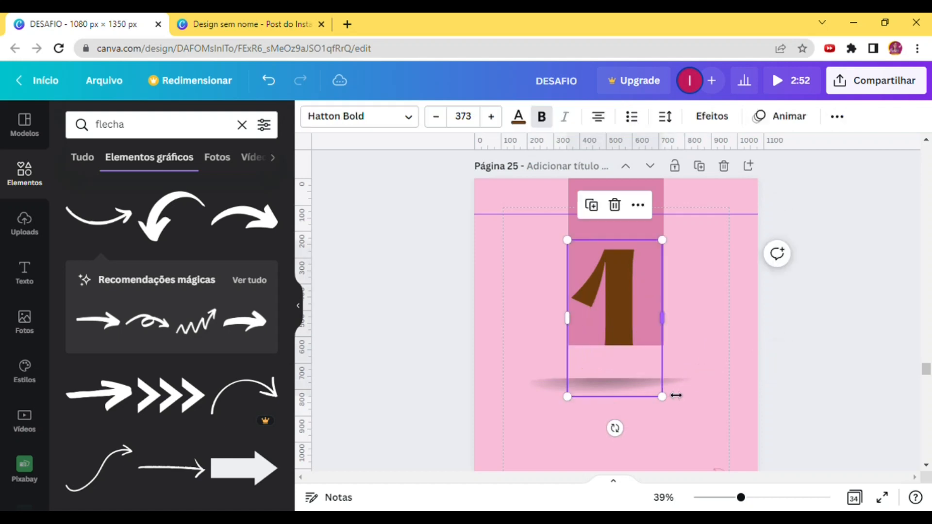
click(692, 386)
drag(611, 426, 610, 432)
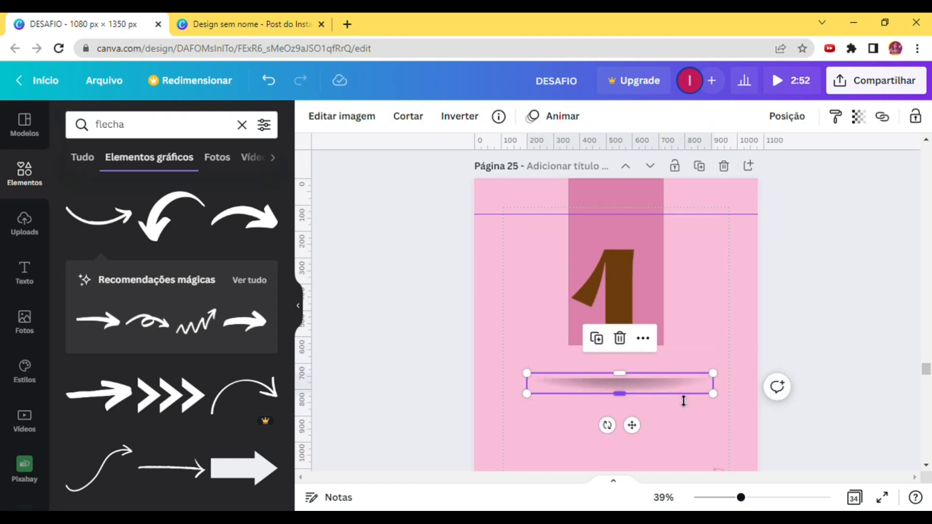
click(681, 391)
click(696, 393)
drag(705, 402, 705, 451)
- Recolour the empty label bar below the large 1 white
click(675, 374)
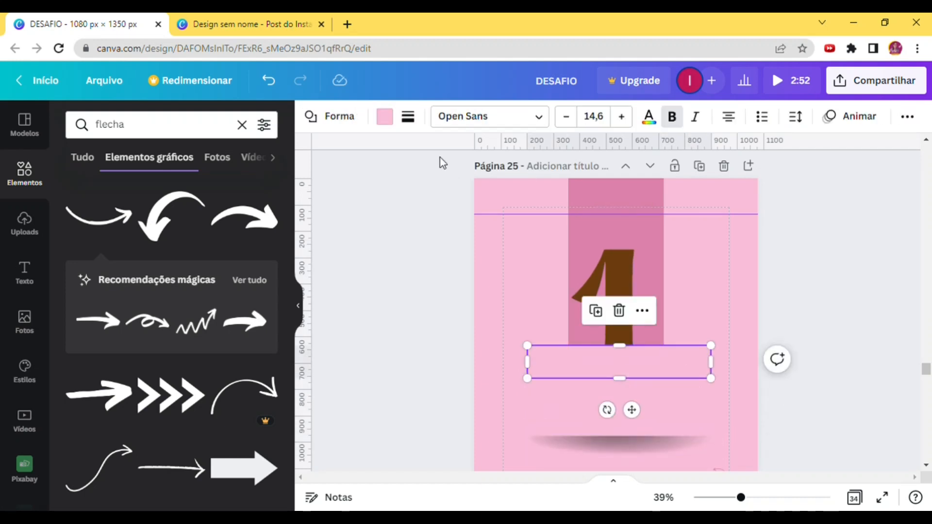
click(386, 117)
click(227, 336)
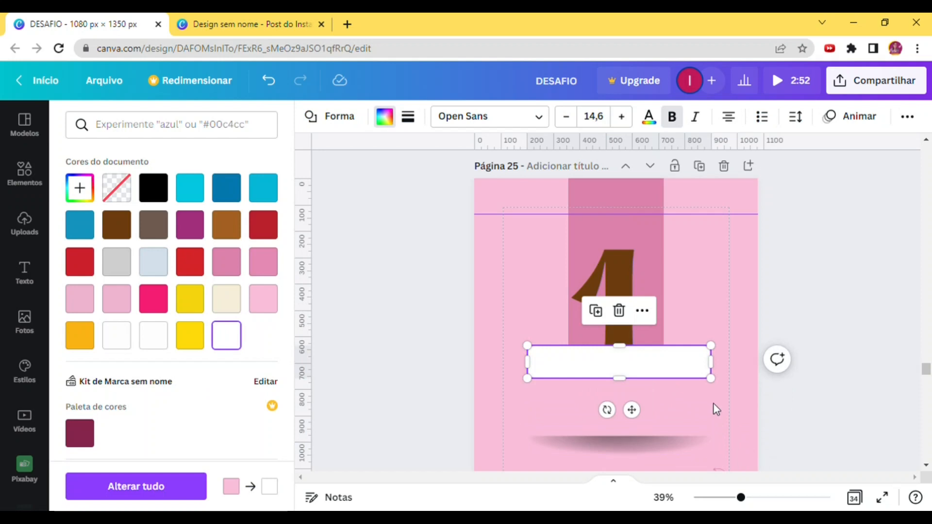
click(227, 300)
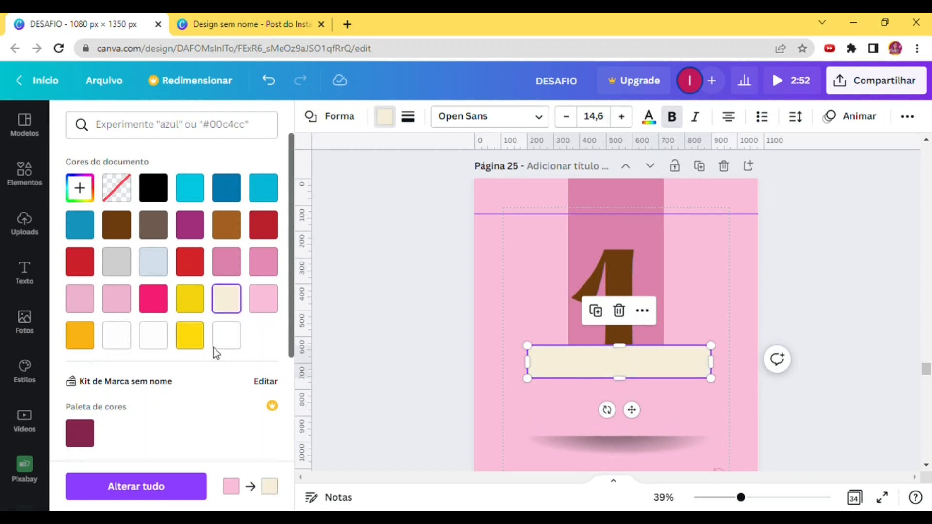
click(227, 336)
- Stretch the white bar downward into a tall box centred below the large 1, meeting the shadow
drag(632, 391, 631, 458)
scroll(702, 345, down, 3)
click(653, 323)
mouse_move(656, 329)
mouse_down()
mouse_move(656, 339)
mouse_move(654, 326)
mouse_up()
click(676, 251)
drag(676, 252, 679, 258)
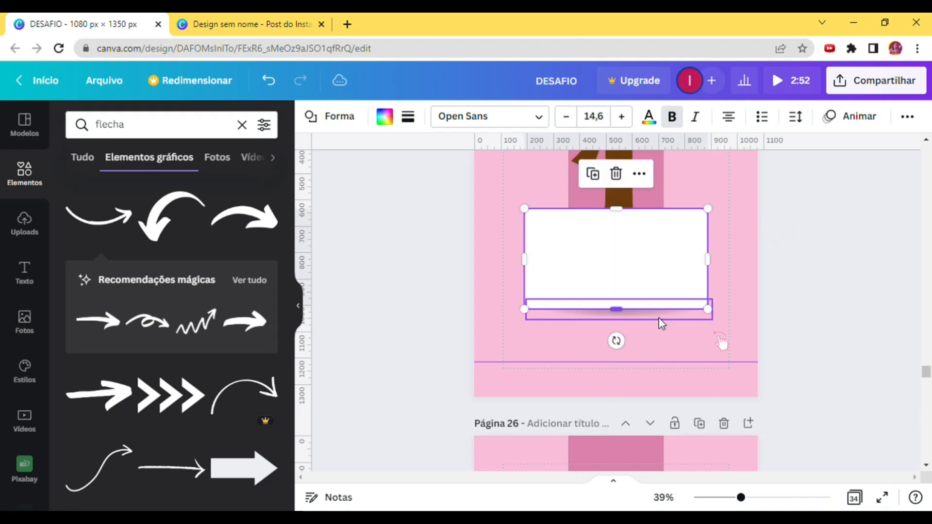
- Round the white box's corners and centre the shadow under its lower edge
click(671, 327)
drag(661, 280, 667, 283)
click(657, 316)
drag(657, 317, 661, 328)
click(741, 260)
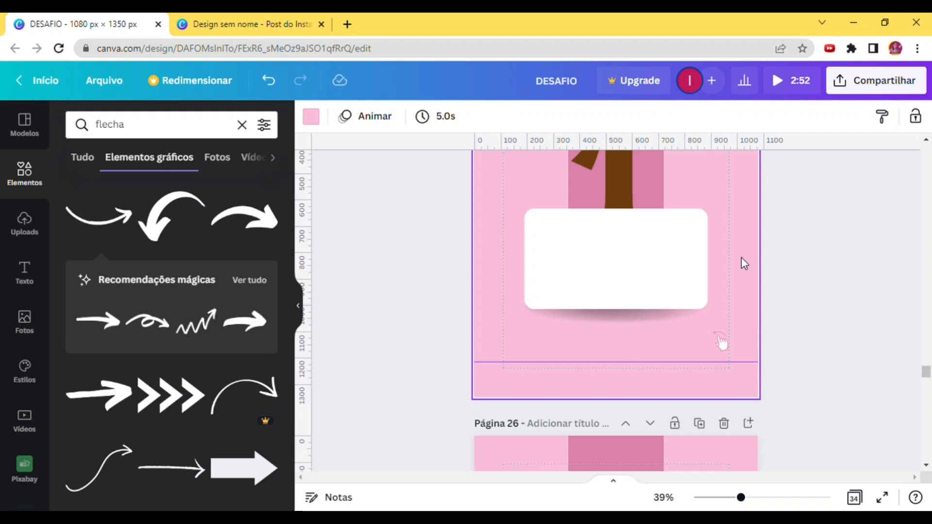
- Copy the tip "Usar luvas ao utilizar algum produto químico" from page 23 into the white box on page 25
scroll(741, 258, up, 4)
scroll(741, 257, up, 5)
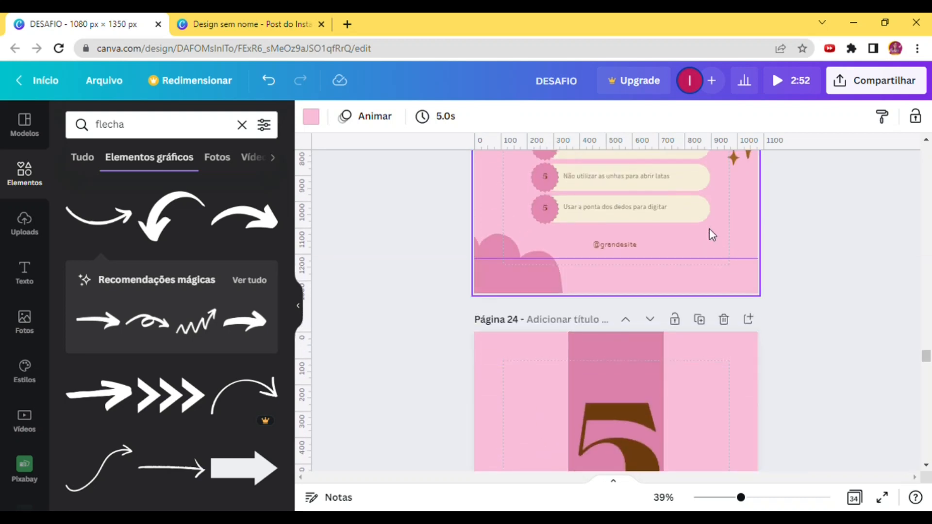
click(651, 221)
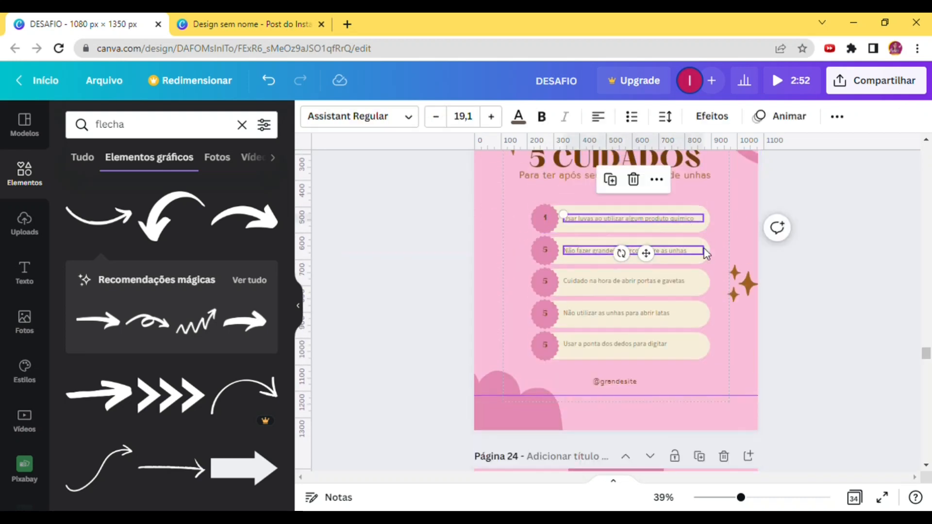
scroll(701, 257, down, 10)
click(651, 339)
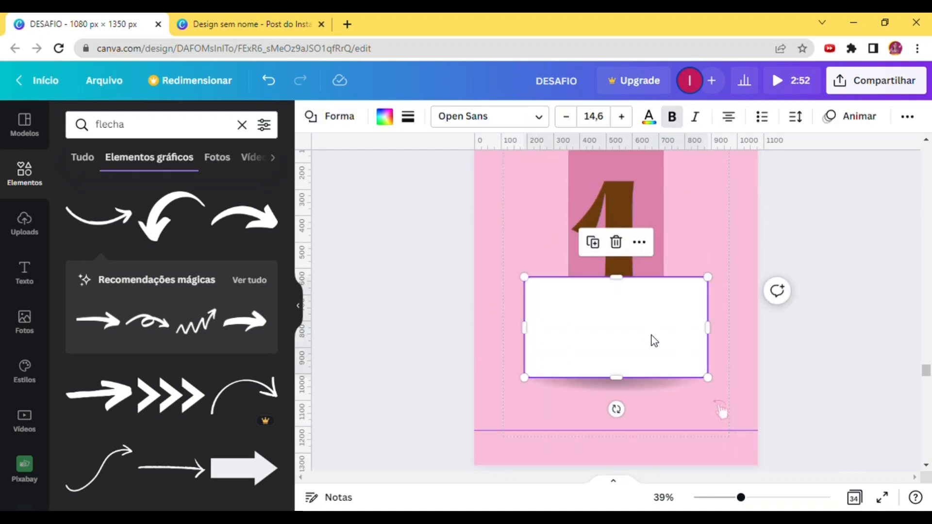
key(ctrl+v)
drag(645, 289, 629, 353)
- Set the pasted tip in Poppins Medium, narrow its text box to wrap onto two lines, and colour it dark brown
click(411, 119)
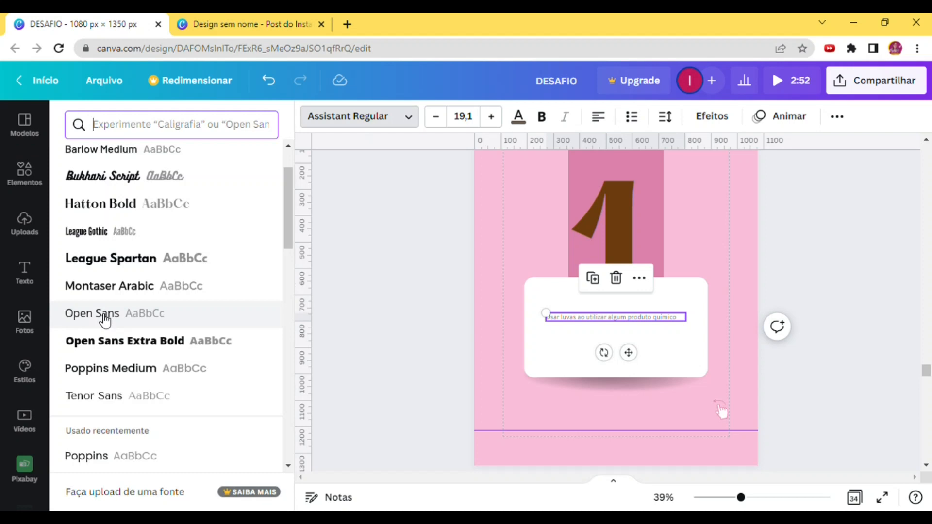
click(107, 362)
drag(686, 318, 653, 318)
click(519, 118)
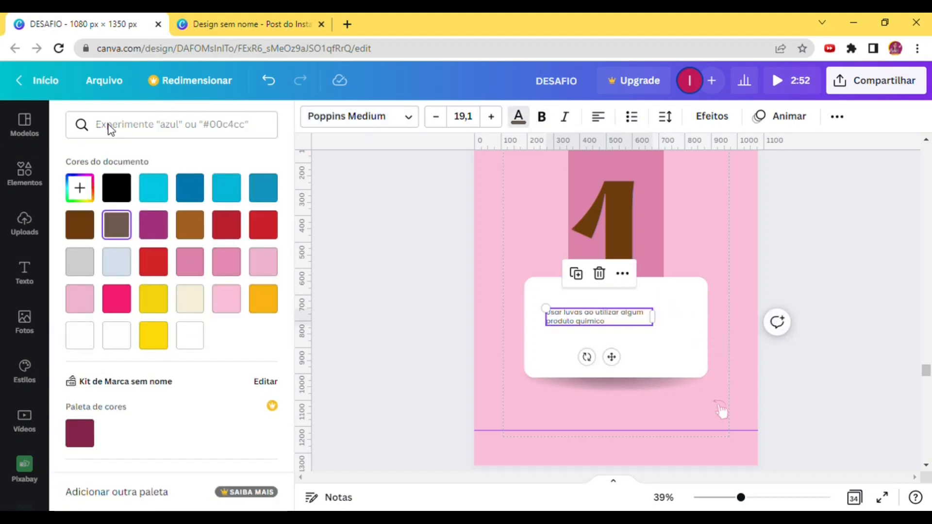
click(78, 225)
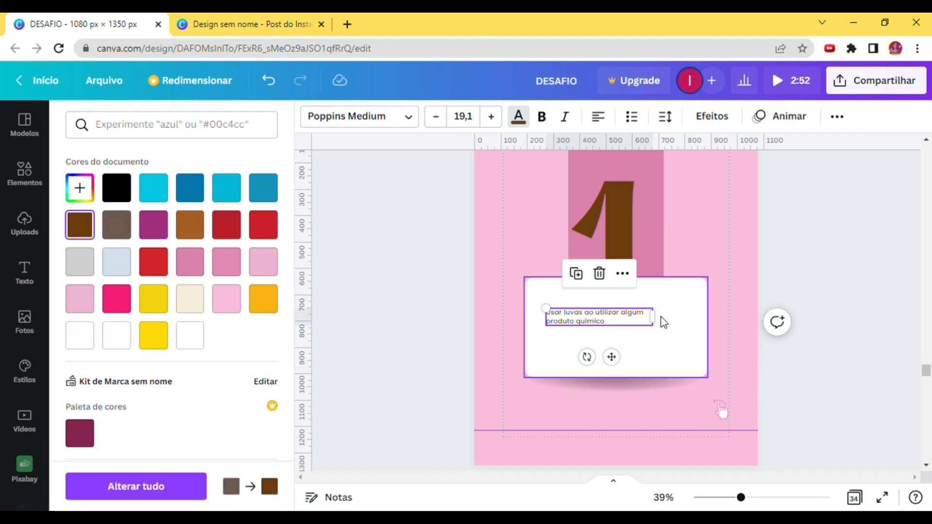
- Enlarge the tip text on page 25 to size 37 and end it with a semicolon
drag(664, 323, 693, 392)
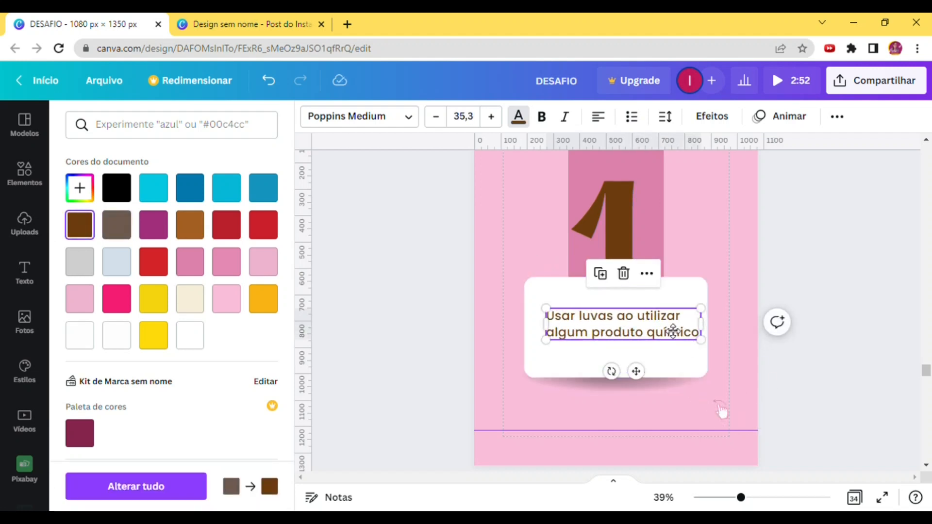
drag(673, 331, 664, 327)
double_click(669, 326)
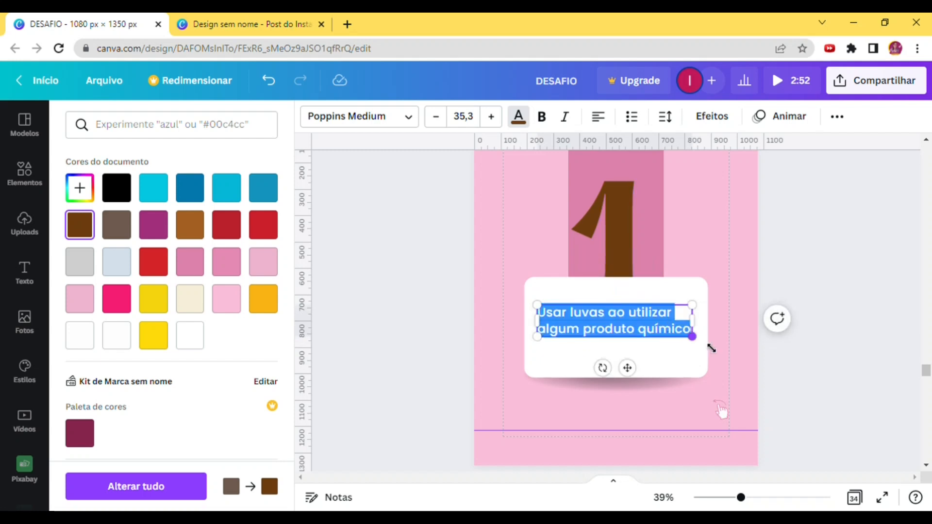
drag(742, 501, 754, 499)
drag(732, 366, 738, 359)
click(736, 354)
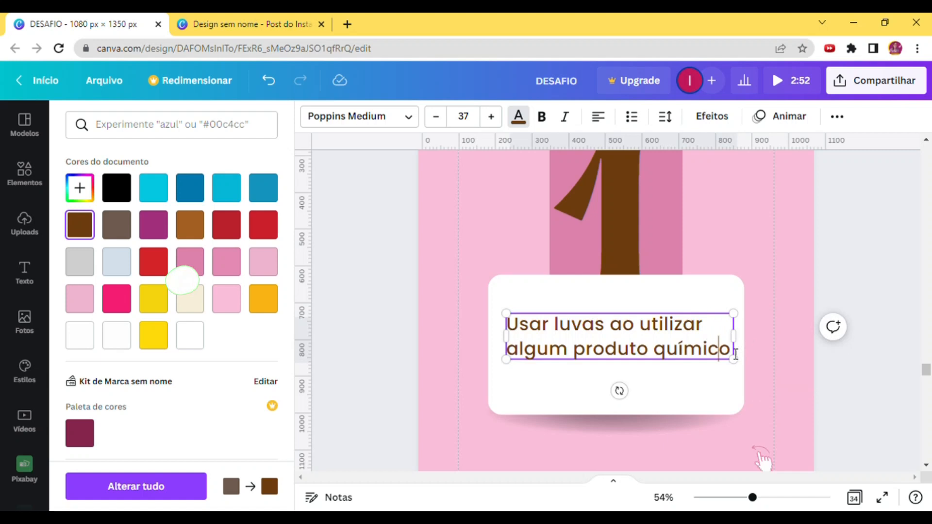
text(;)
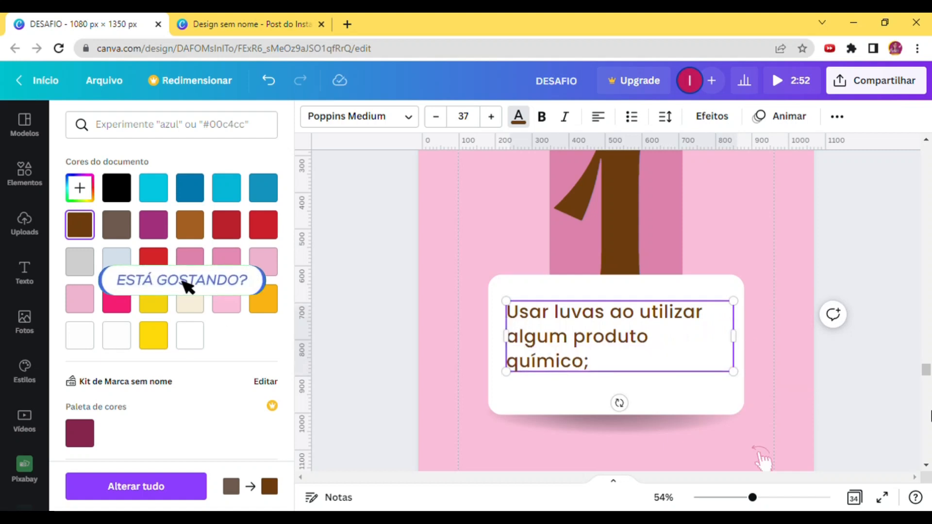
- Narrow the tip's text box slightly and centre it in the white box
drag(734, 342, 718, 343)
key(Escape)
key(Escape)
drag(602, 343, 617, 353)
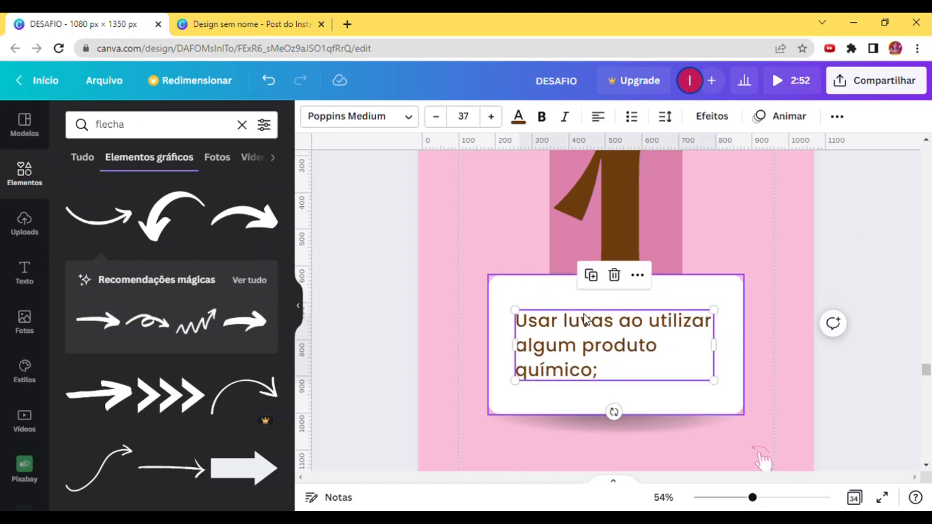
click(854, 270)
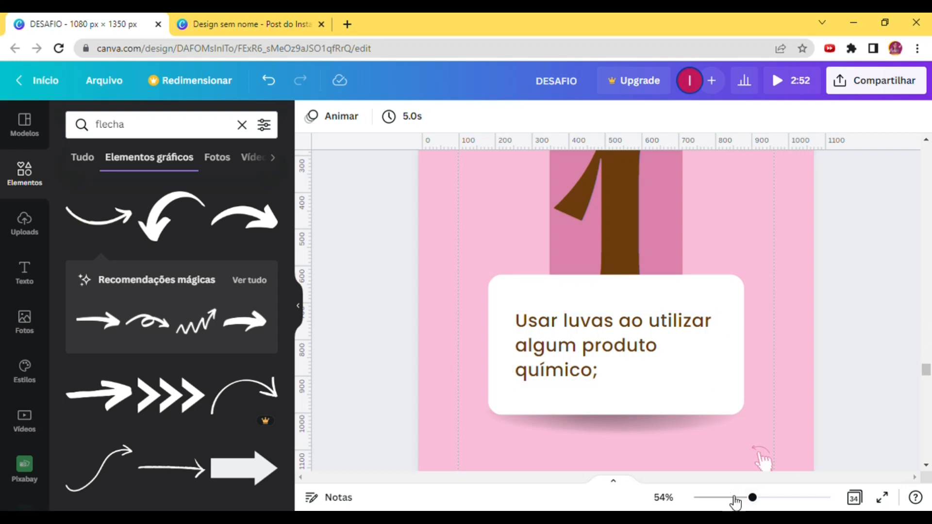
- Duplicate page 25 and change the large number on the copy to 2
drag(752, 497, 738, 497)
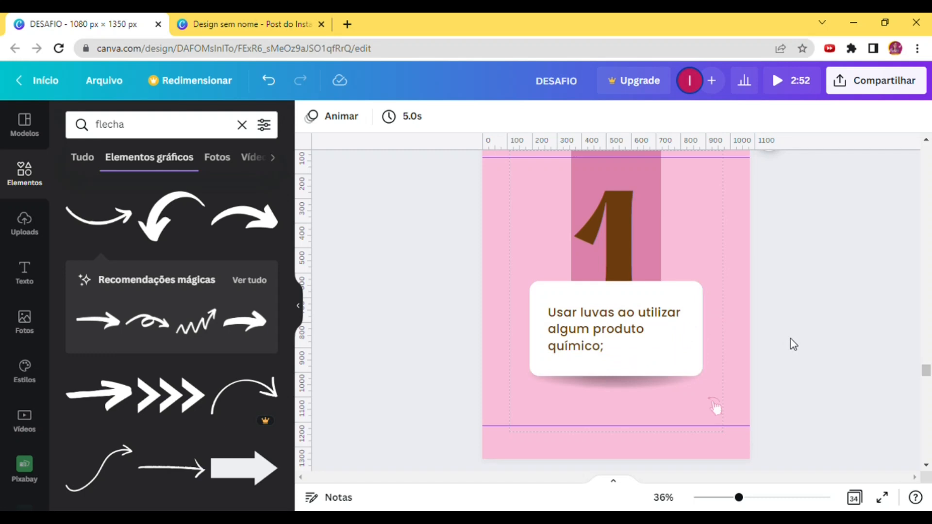
scroll(791, 339, up, 6)
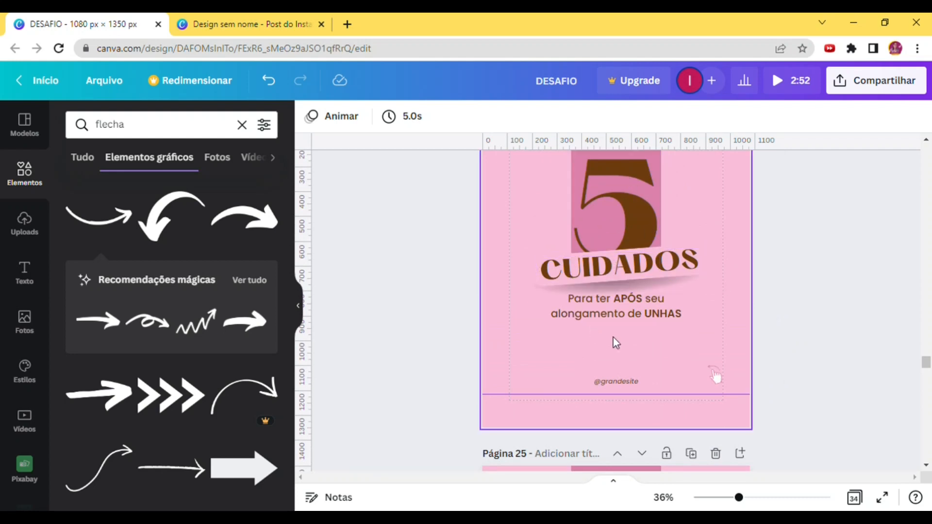
scroll(678, 323, up, 2)
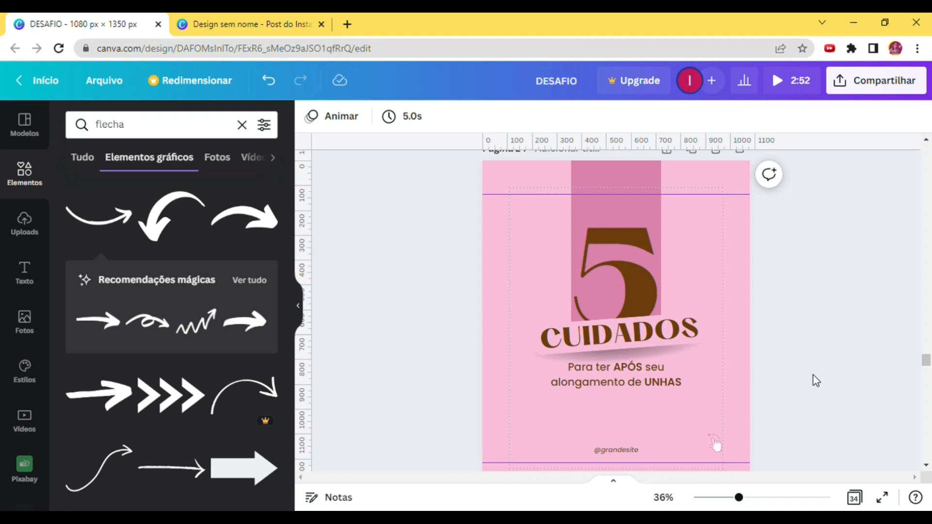
scroll(813, 378, down, 10)
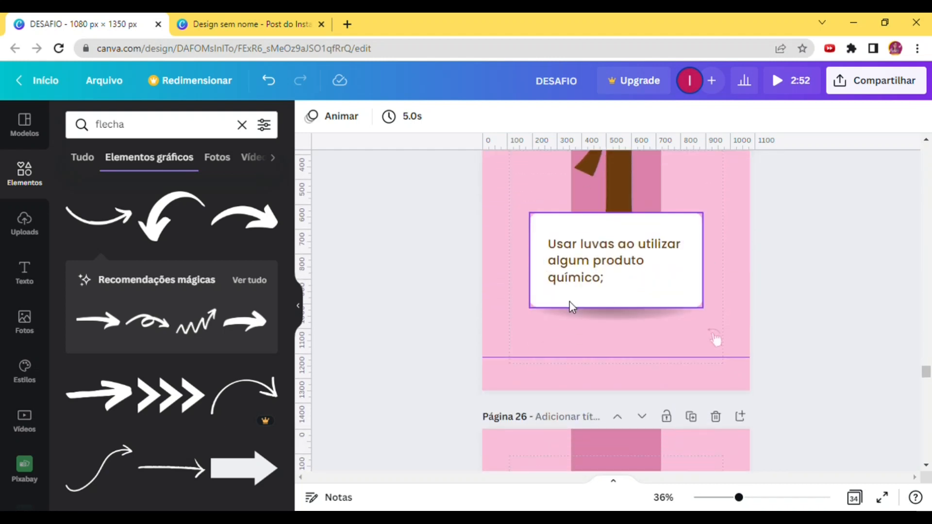
scroll(863, 296, up, 5)
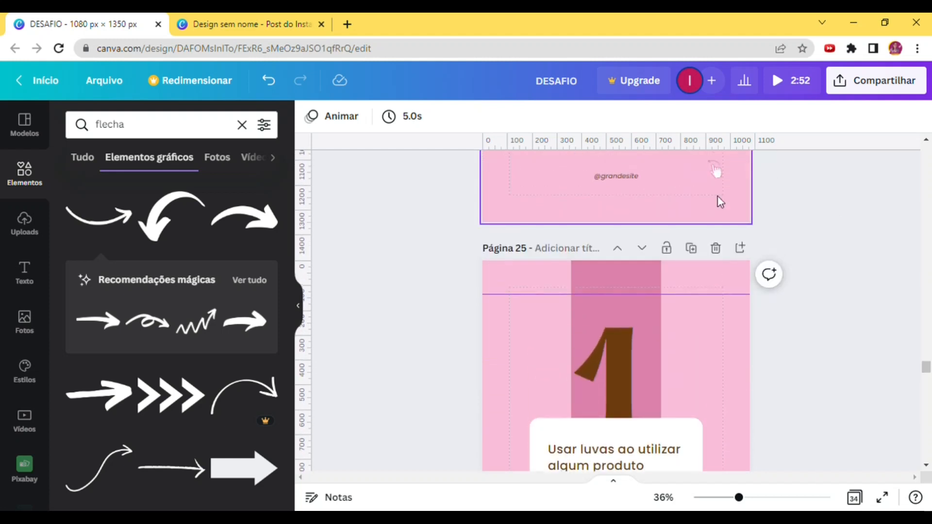
click(703, 253)
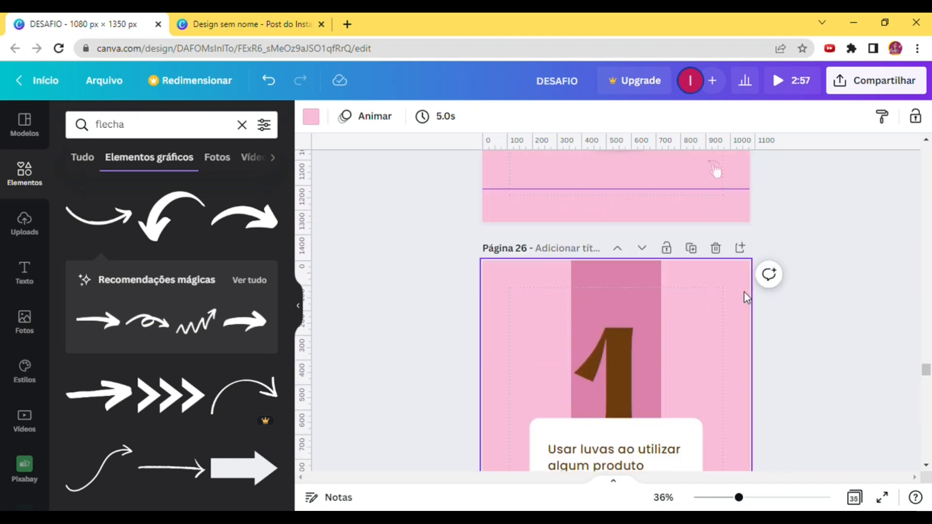
scroll(648, 370, down, 3)
double_click(618, 228)
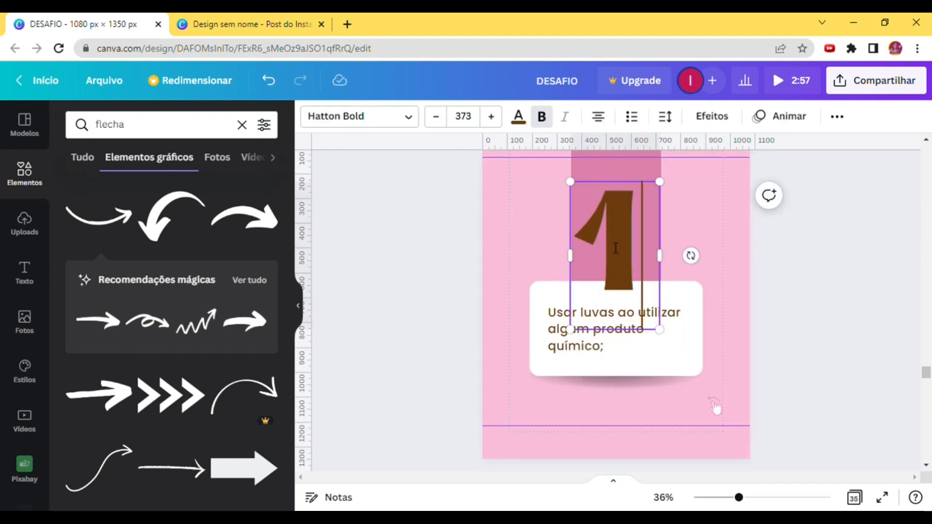
double_click(601, 252)
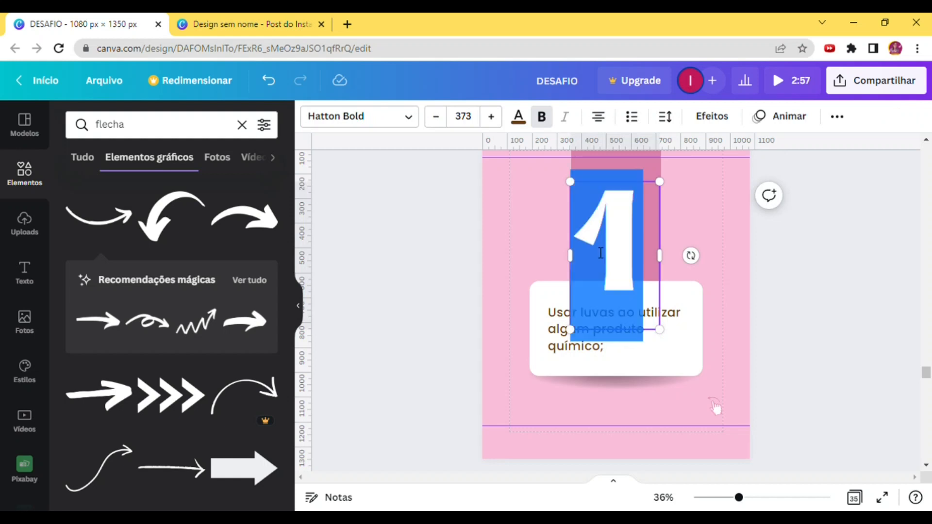
text(2)
click(874, 277)
- Select the second tip, "Não fazer grandes esforços sobre as unhas", in the list on page 23
scroll(873, 277, down, 5)
scroll(873, 277, up, 15)
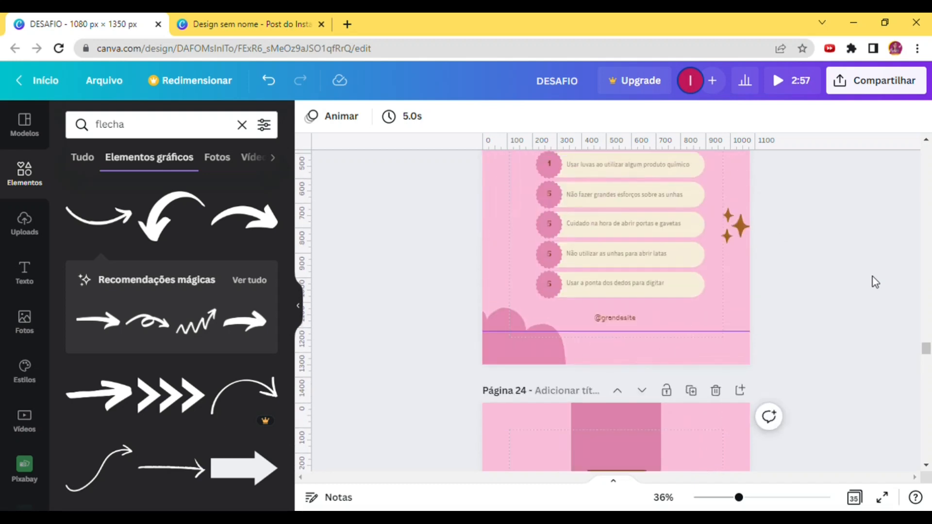
scroll(873, 277, up, 2)
click(652, 265)
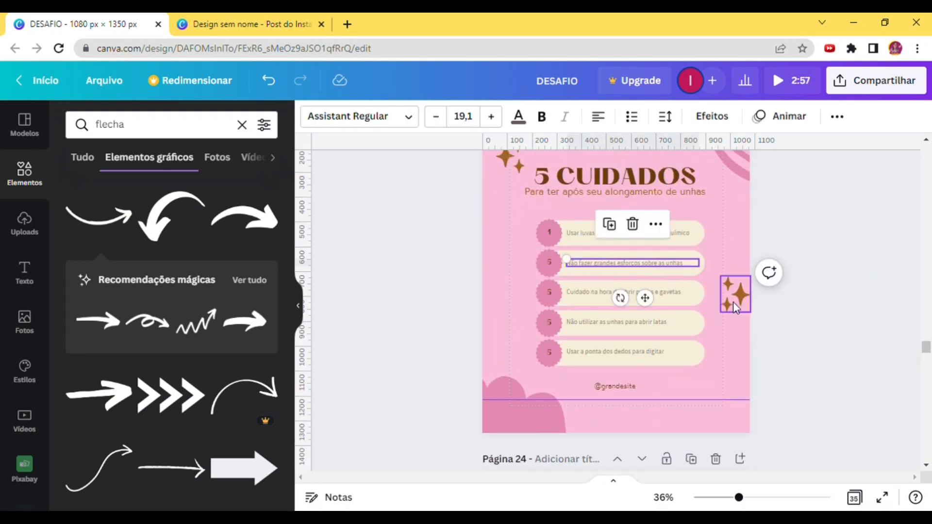
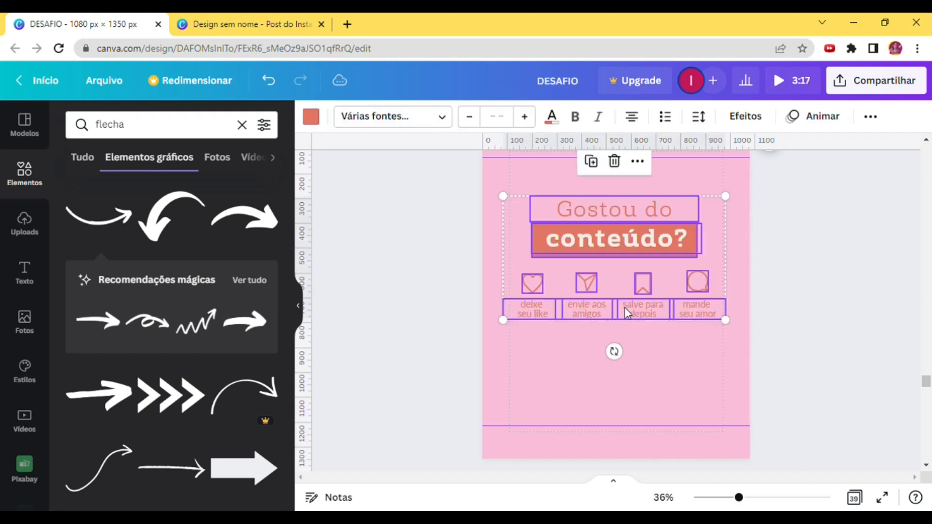
- Move the "Gostou do conteúdo?" elements lower on the closing page and delete the captions under the four icons
drag(657, 242, 665, 291)
drag(803, 401, 517, 352)
key(Delete)
- Move the row of four icons down to just above the closing page's lower guide line
drag(804, 359, 522, 325)
drag(703, 350, 702, 410)
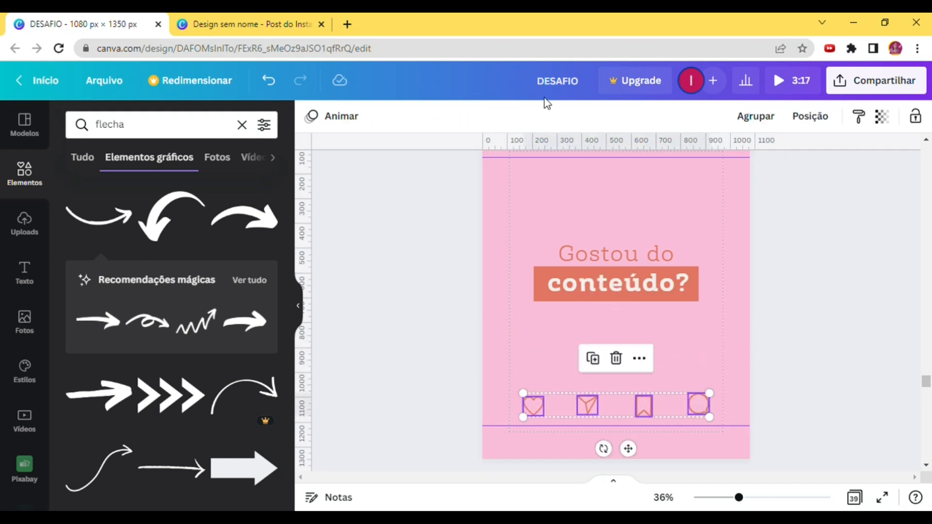
click(388, 222)
- Recolour the heart, paper-plane and bookmark icons with the darker pink of the document colours
click(534, 406)
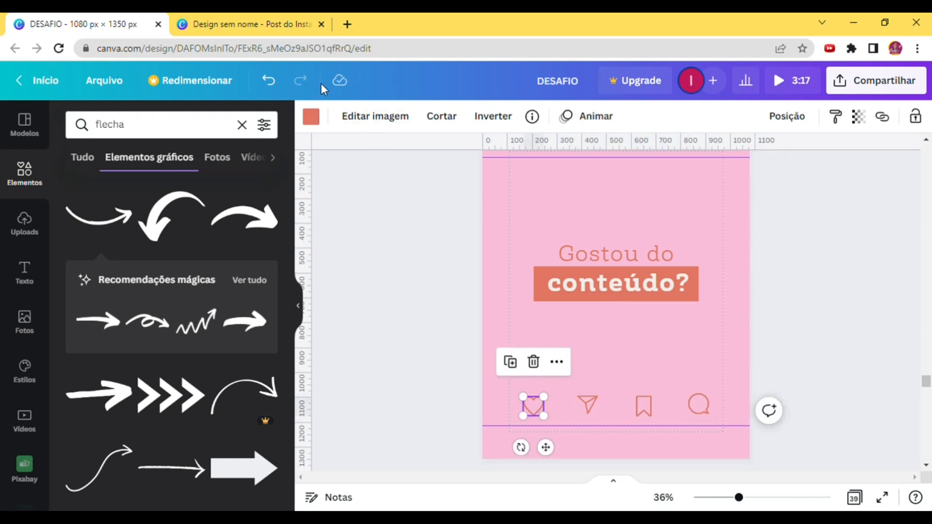
click(311, 116)
click(190, 262)
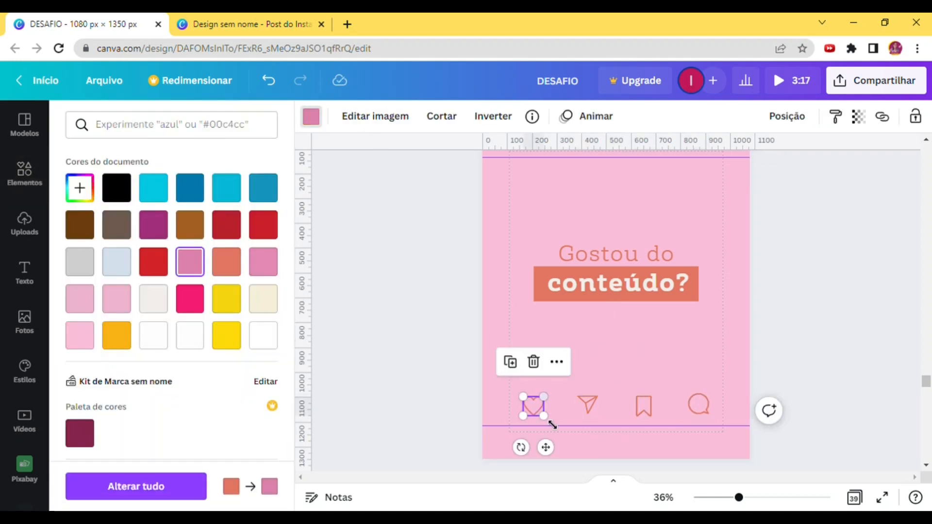
click(588, 406)
click(190, 261)
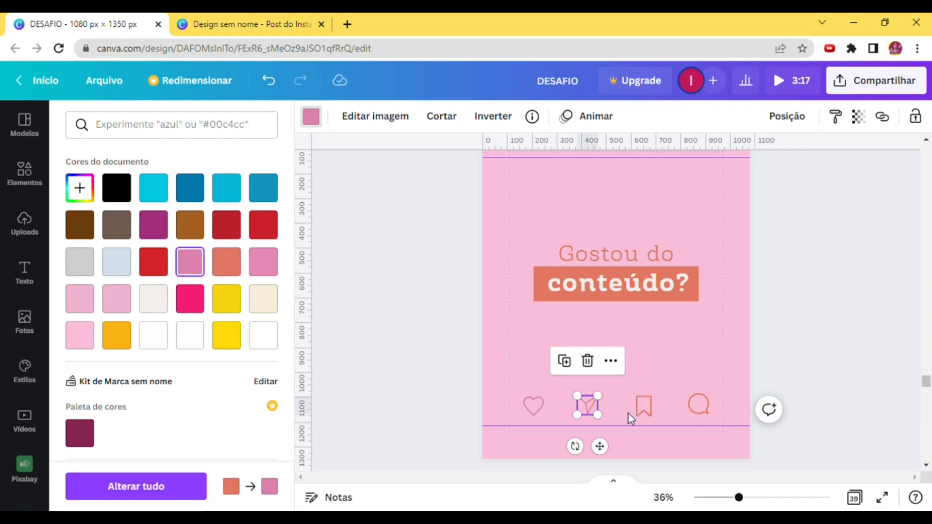
click(643, 406)
click(190, 262)
- Recolour the speech-bubble icon in the same darker pink as the other three icons
click(700, 411)
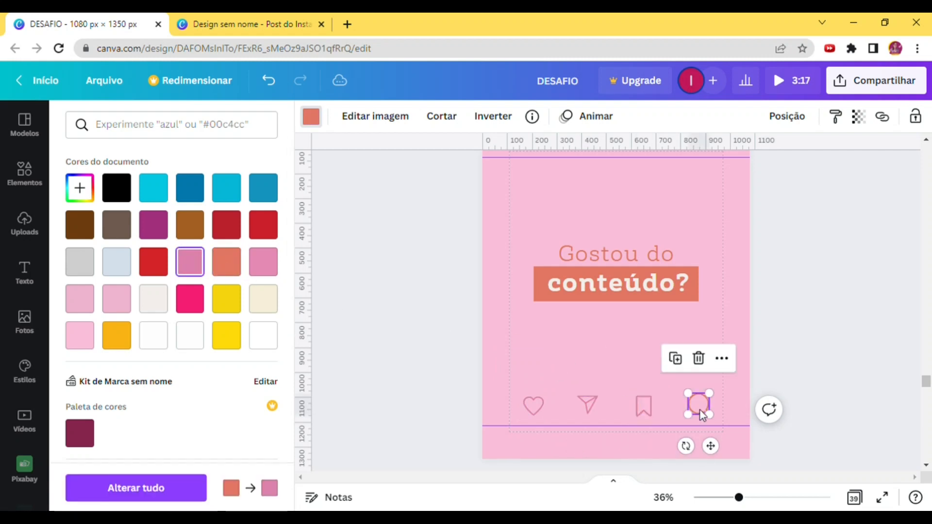
key(Escape)
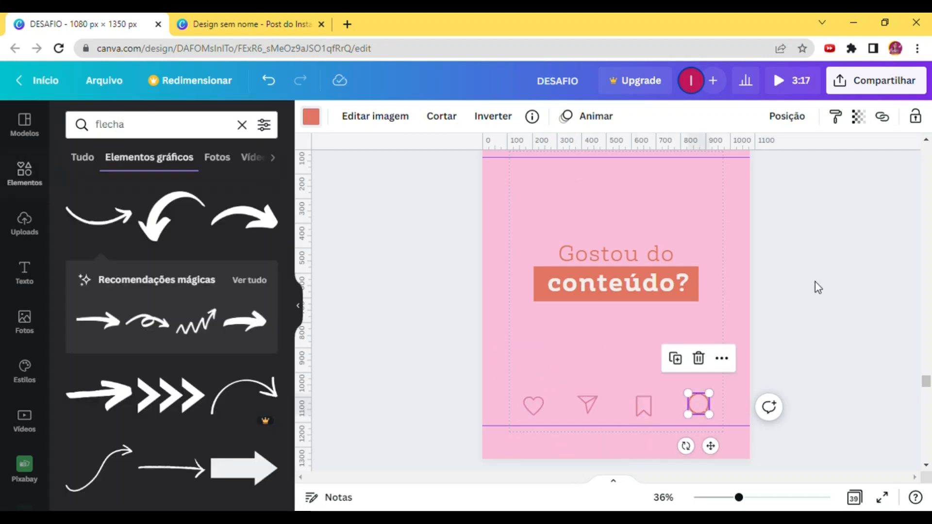
click(716, 412)
click(699, 406)
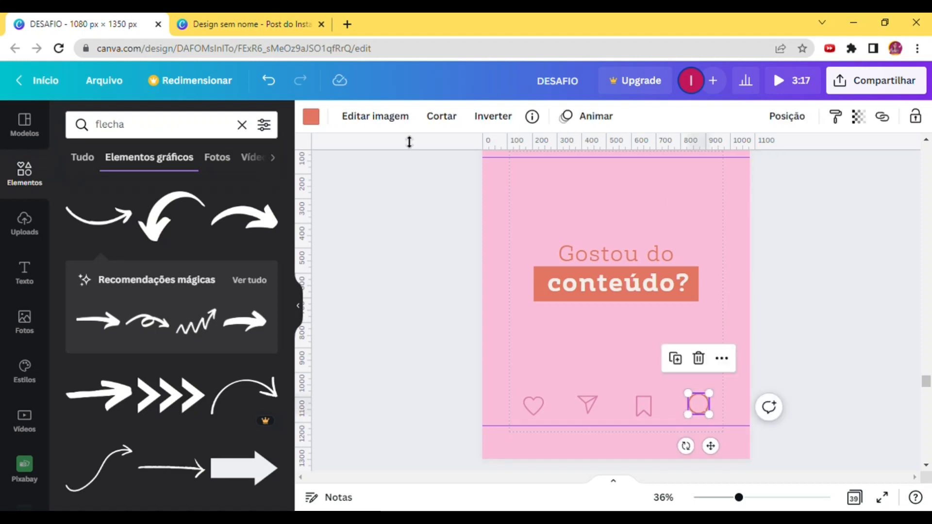
click(312, 119)
click(190, 262)
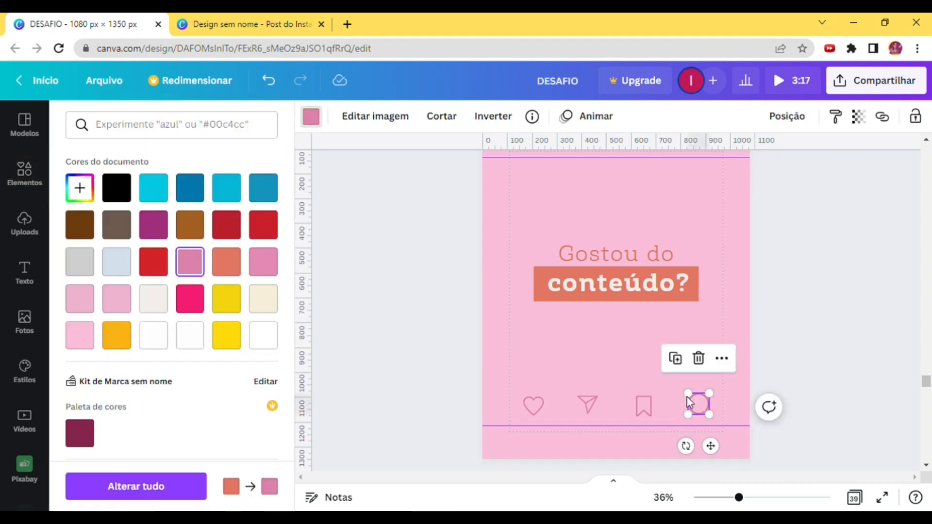
shift+click(651, 406)
shift+click(582, 404)
shift+click(531, 406)
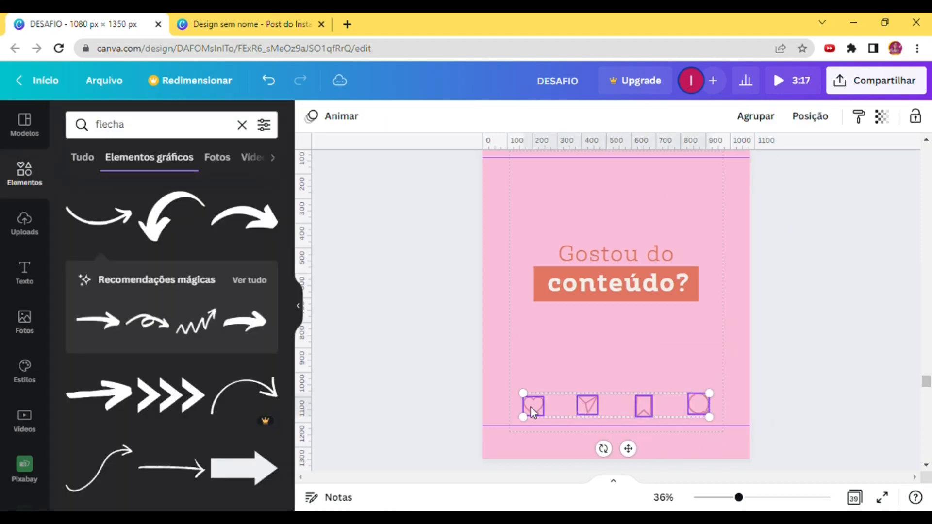
click(811, 338)
- Move the paper-plane and bookmark icons close to the heart and align the three icons with the closing page's left margin
click(589, 403)
drag(590, 403, 566, 406)
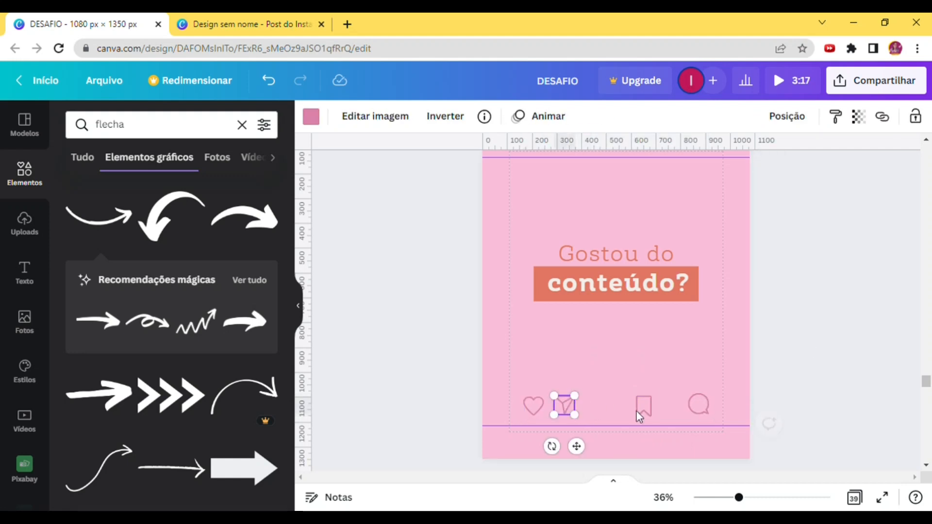
drag(649, 405, 605, 413)
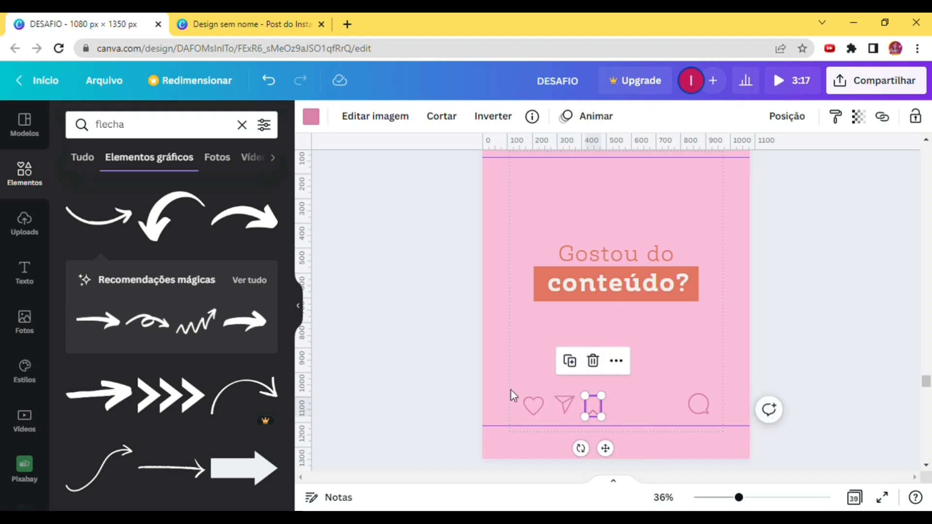
drag(485, 386, 598, 416)
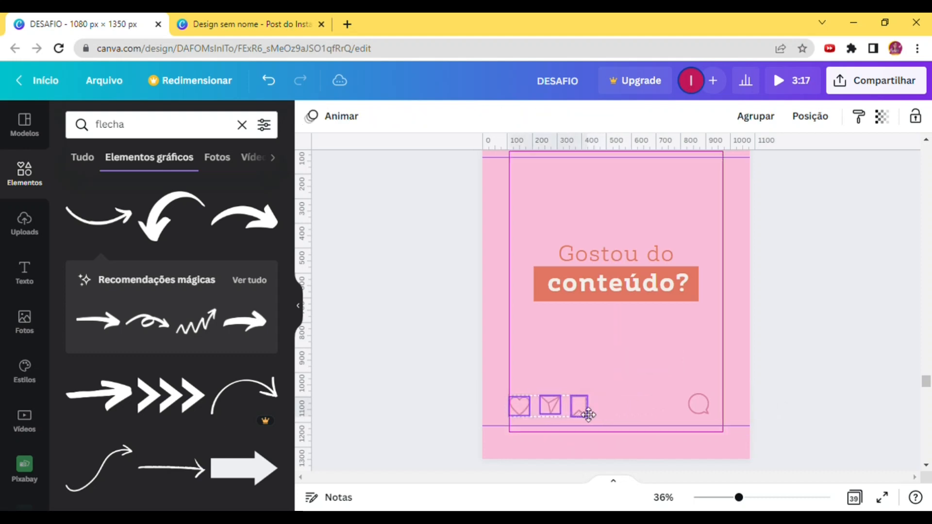
- Move the bookmark icon to the closing page's right margin and place the speech bubble beside the paper plane
drag(698, 411, 632, 406)
drag(576, 405, 716, 414)
drag(631, 399, 588, 414)
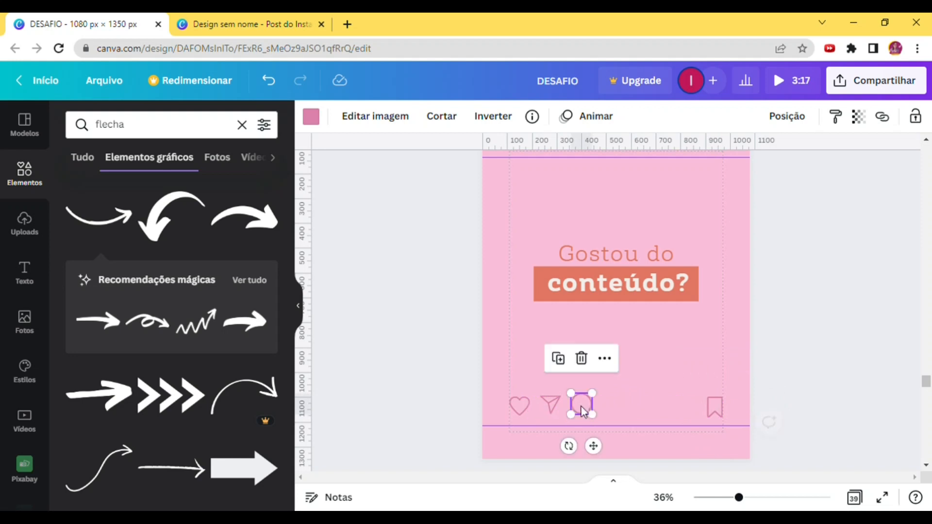
click(835, 373)
click(590, 406)
shift+click(552, 402)
shift+click(517, 406)
click(824, 371)
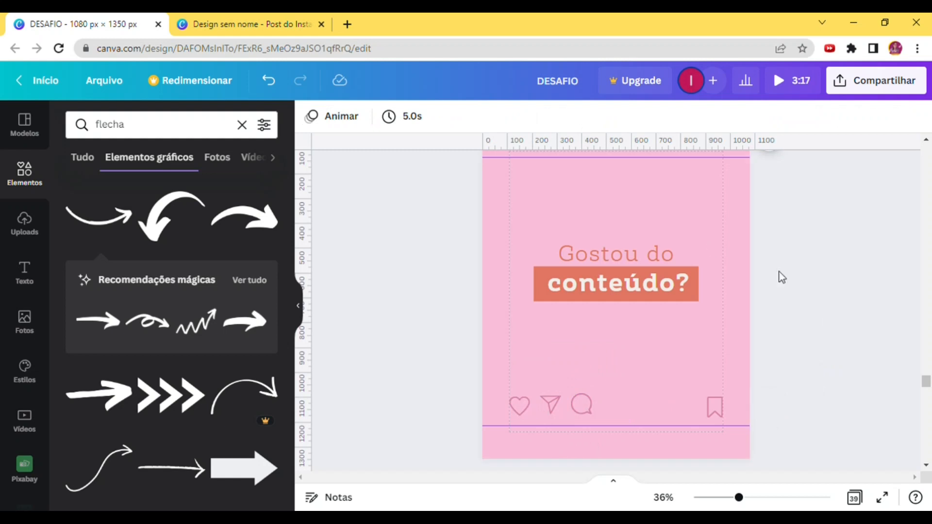
- Copy the white text box and its shadow from the preceding tip page onto the closing page
scroll(843, 319, up, 5)
scroll(829, 321, up, 2)
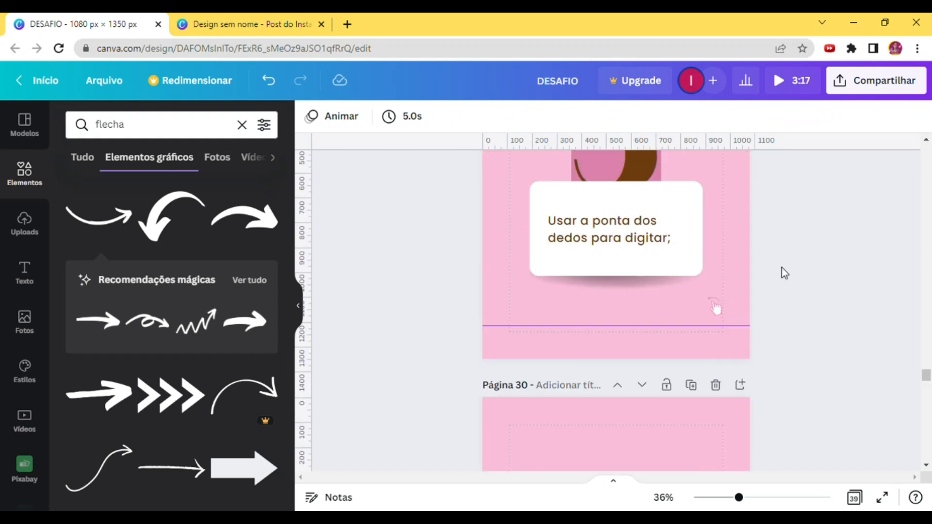
scroll(702, 276, up, 3)
click(630, 176)
scroll(813, 329, up, 2)
scroll(799, 329, down, 4)
click(662, 284)
scroll(780, 315, down, 5)
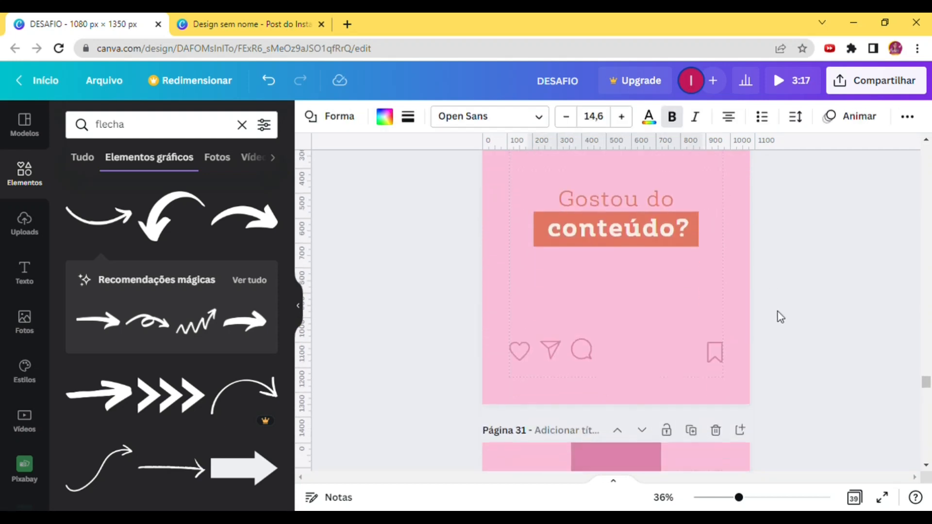
scroll(747, 311, up, 3)
scroll(718, 321, down, 2)
click(716, 296)
key(ctrl+v)
- Shorten the pasted white box to a one-line strip above "Gostou do" and tuck its shadow under the lower edge
drag(651, 433, 668, 287)
click(670, 225)
click(630, 212)
drag(628, 217, 640, 264)
click(826, 286)
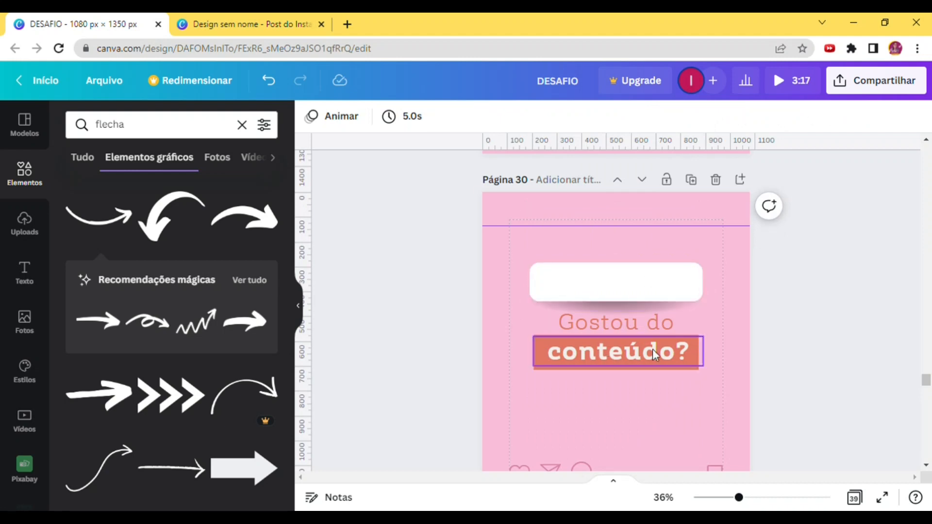
- Set the word "conteúdo?" in Poppins Medium and colour it dark brown from the document colours
click(673, 360)
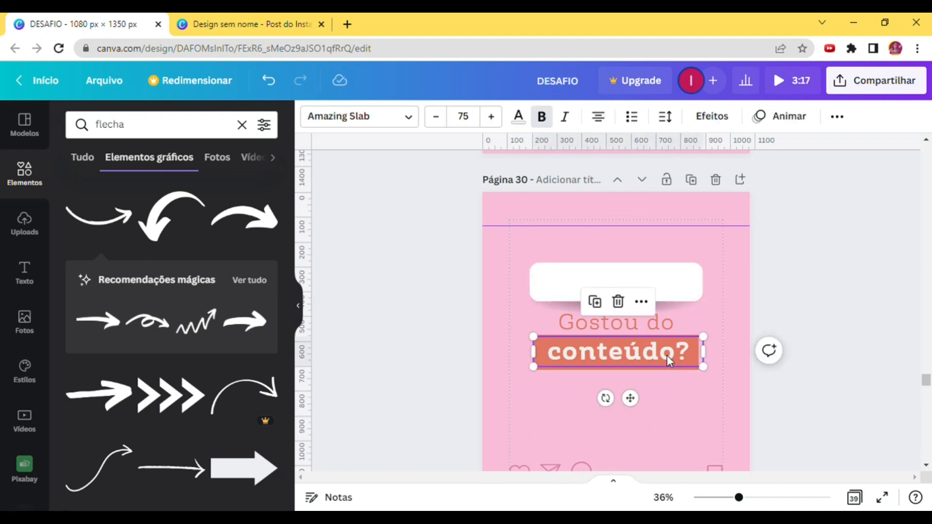
click(410, 117)
click(132, 369)
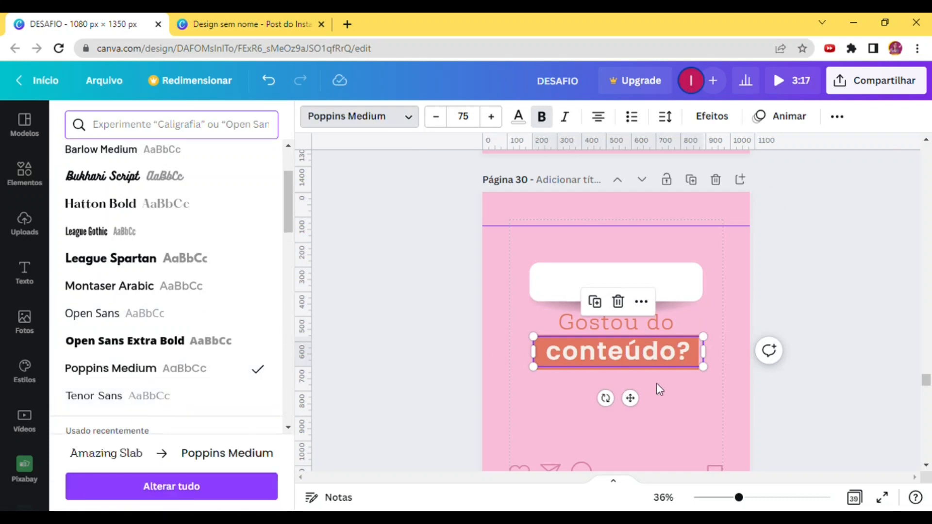
click(518, 118)
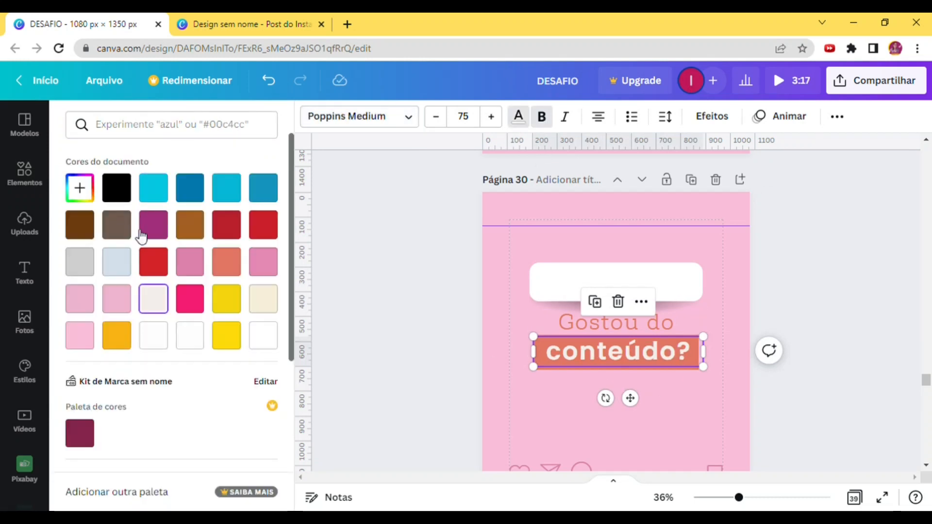
click(80, 231)
- Move the word "conteúdo?" up onto the white box
drag(666, 352, 666, 298)
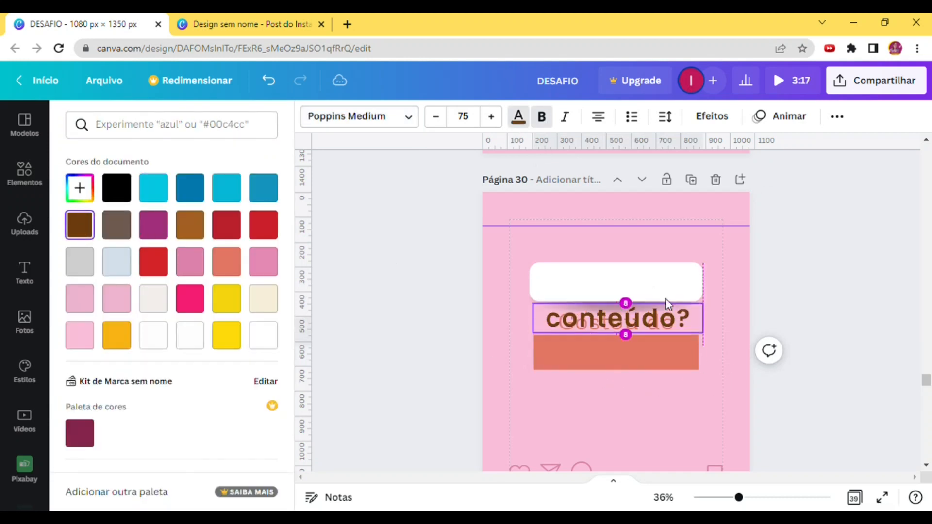
click(673, 287)
key(ctrl+z)
click(696, 307)
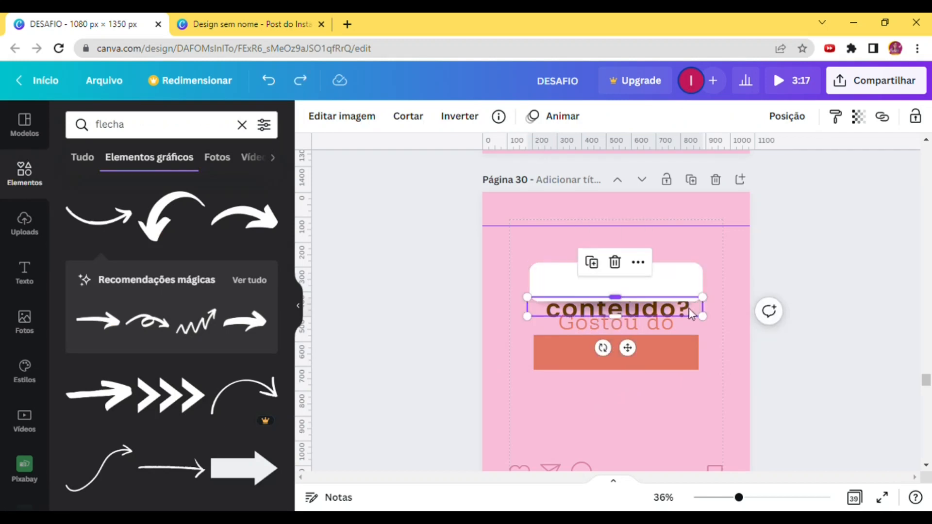
key(ctrl+z)
drag(693, 357, 685, 293)
click(679, 291)
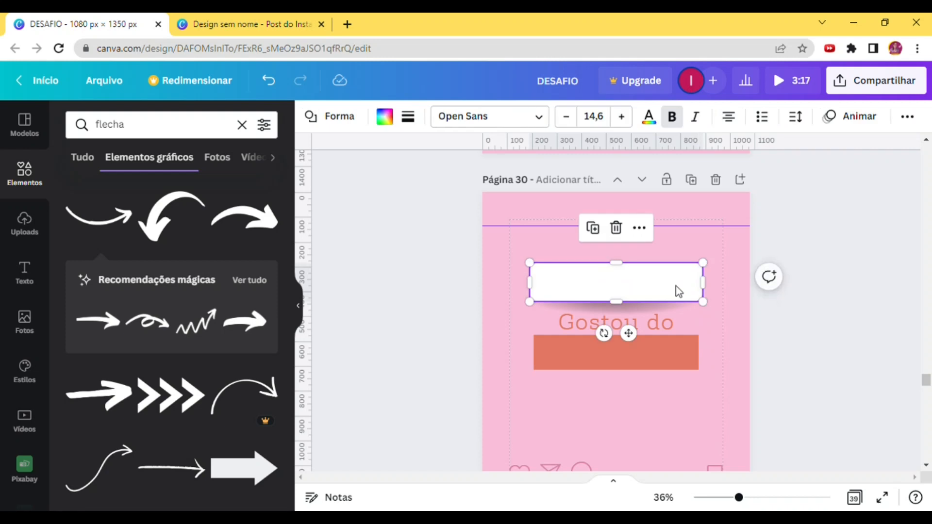
- Send the white box behind the word "conteúdo?" and its shadow behind the box
click(843, 145)
click(693, 283)
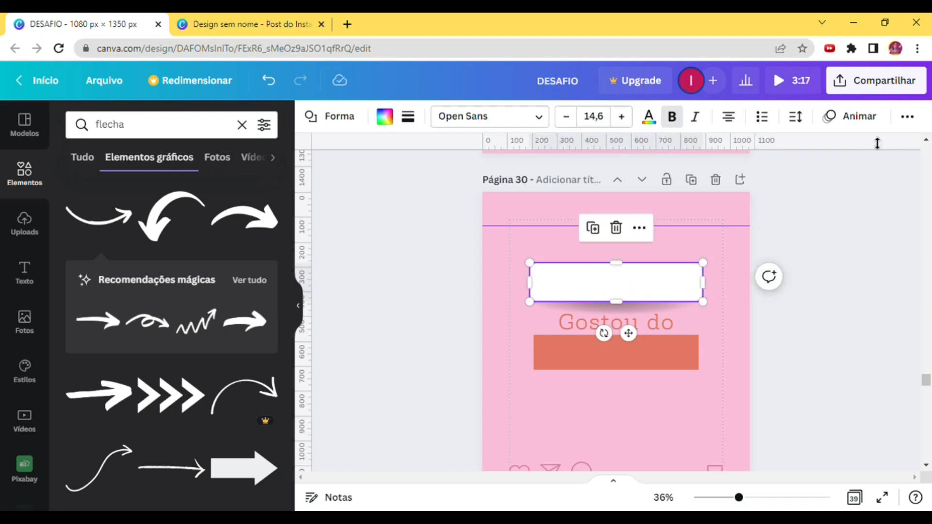
click(908, 117)
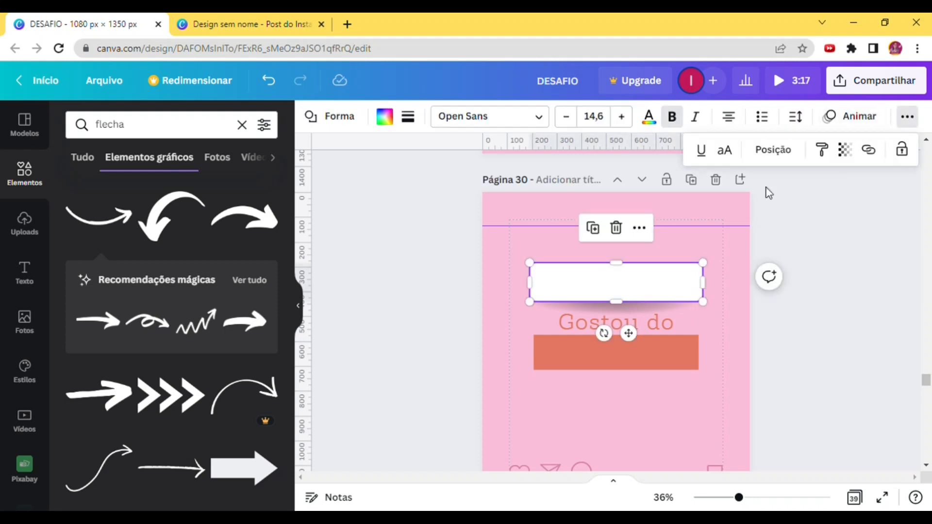
click(787, 151)
click(723, 194)
click(800, 253)
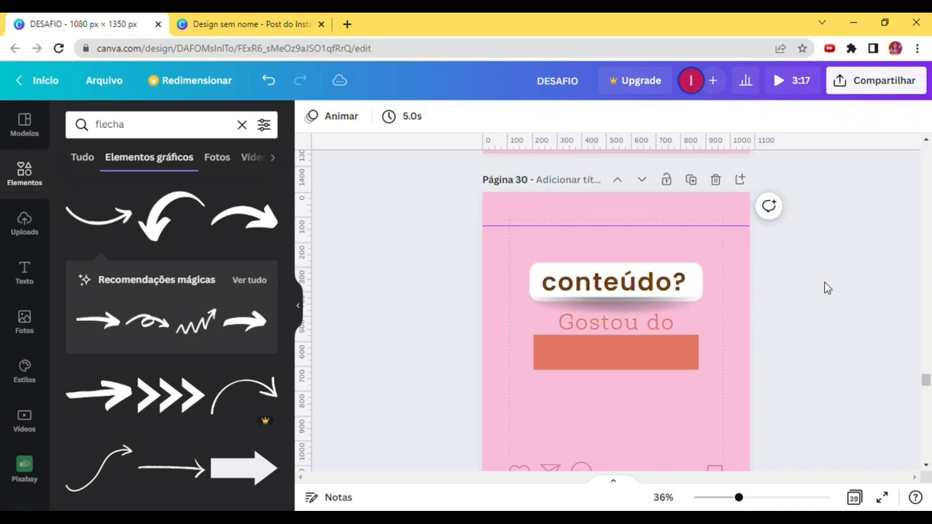
click(668, 298)
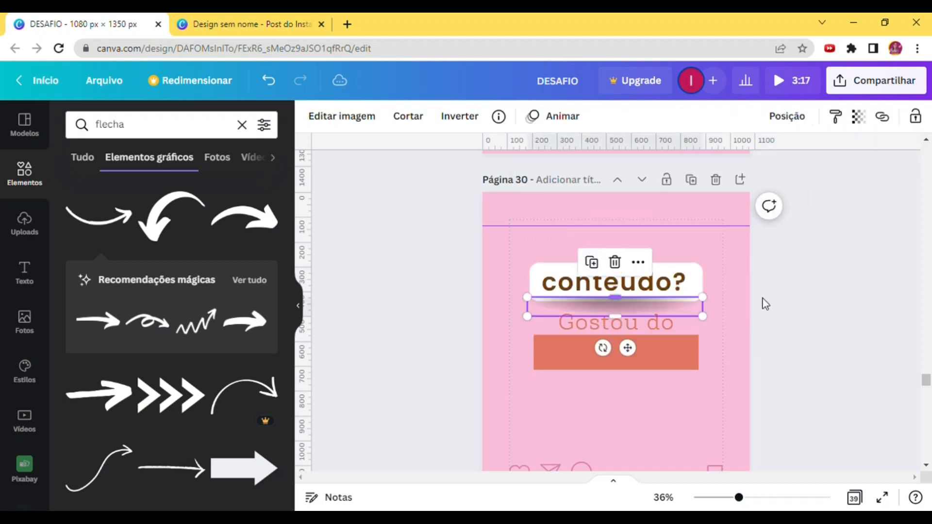
click(787, 116)
click(729, 158)
click(863, 273)
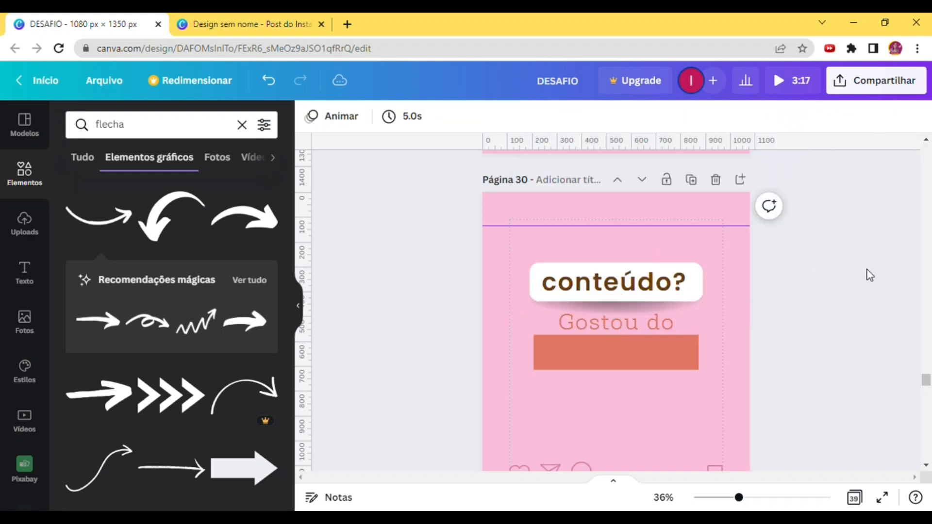
- Delete the empty orange rectangle and set "Gostou do" in dark brown Poppins Medium
click(672, 350)
key(Delete)
click(669, 325)
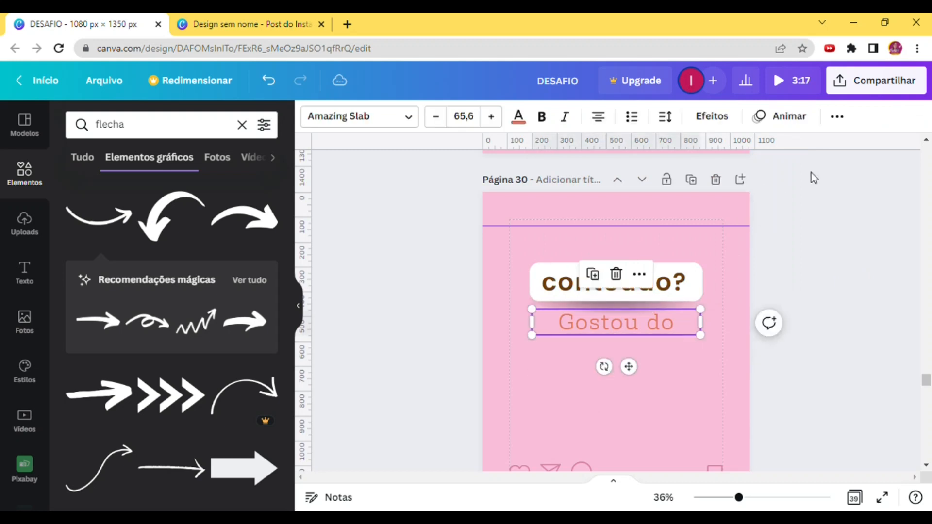
click(518, 118)
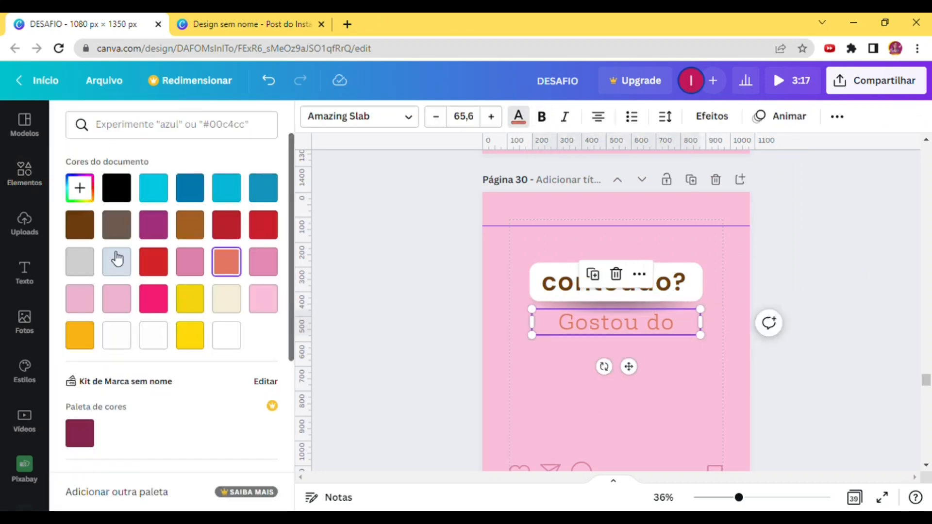
click(82, 226)
click(408, 117)
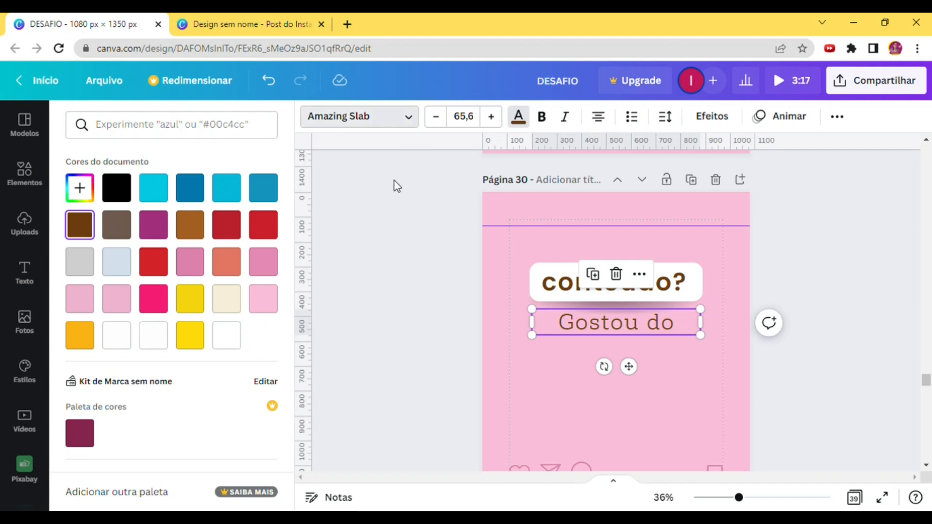
click(115, 374)
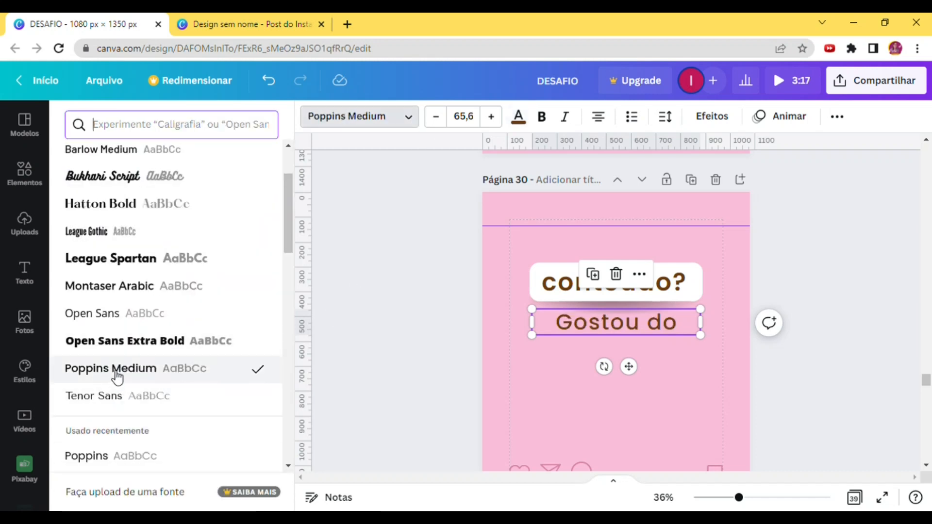
click(630, 315)
- Rewrite the "Gostou do" text in capitals as "GOSTOU DO"
double_click(671, 335)
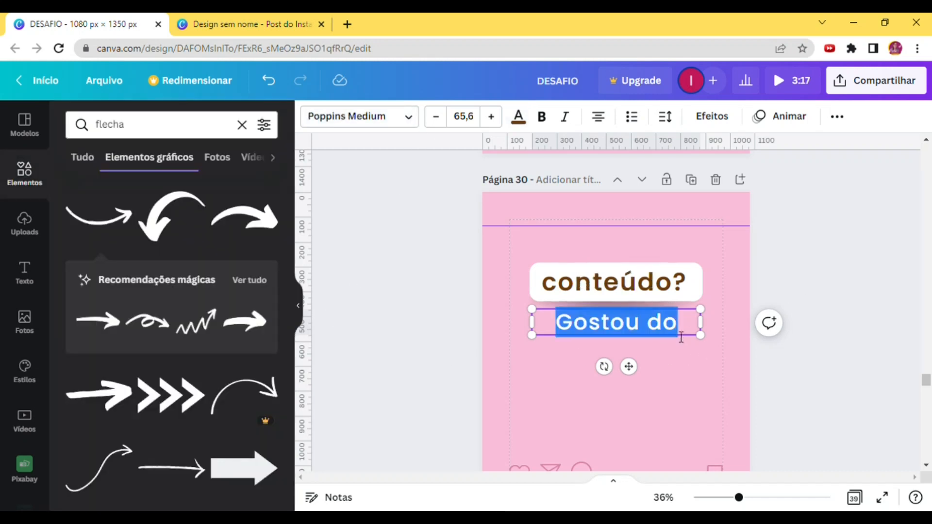
click(682, 332)
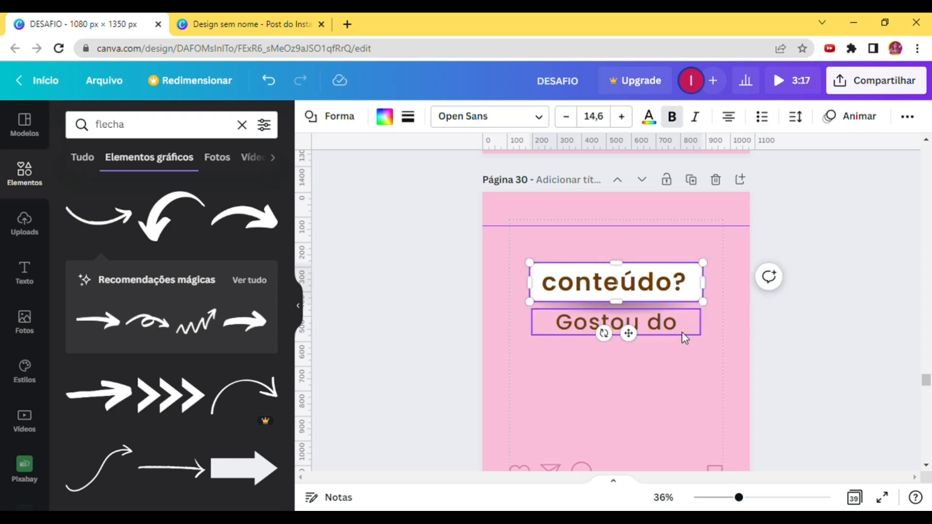
double_click(668, 323)
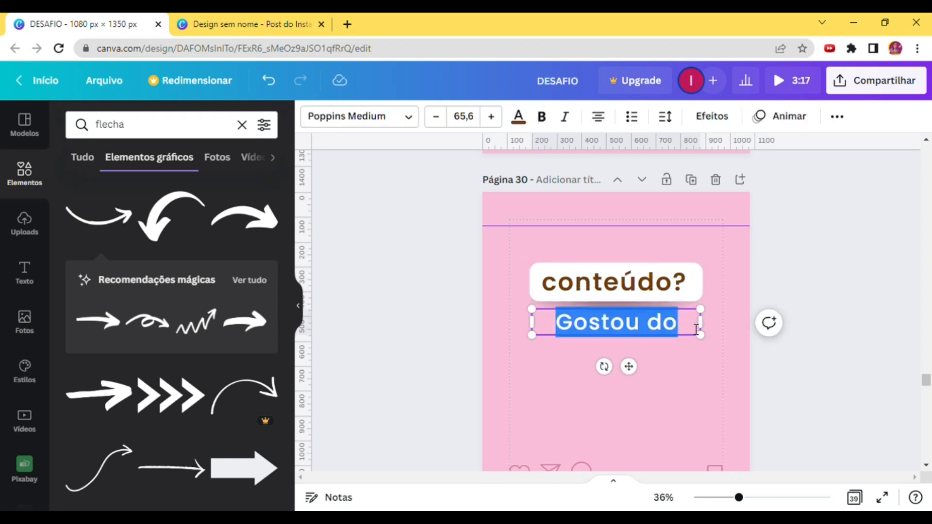
text(GOSTOU DO)
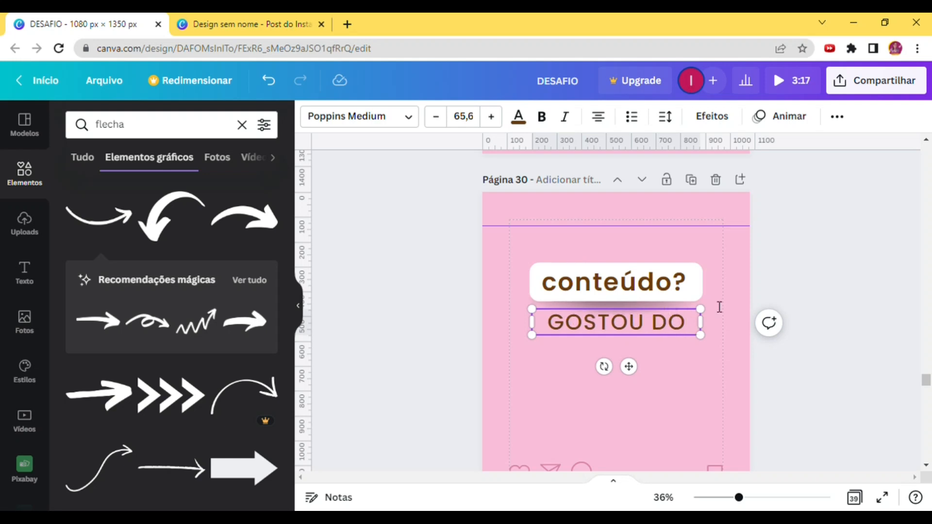
- Shrink "GOSTOU DO" to font size 40,6 and centre it just above the white box
click(767, 296)
drag(672, 328, 636, 248)
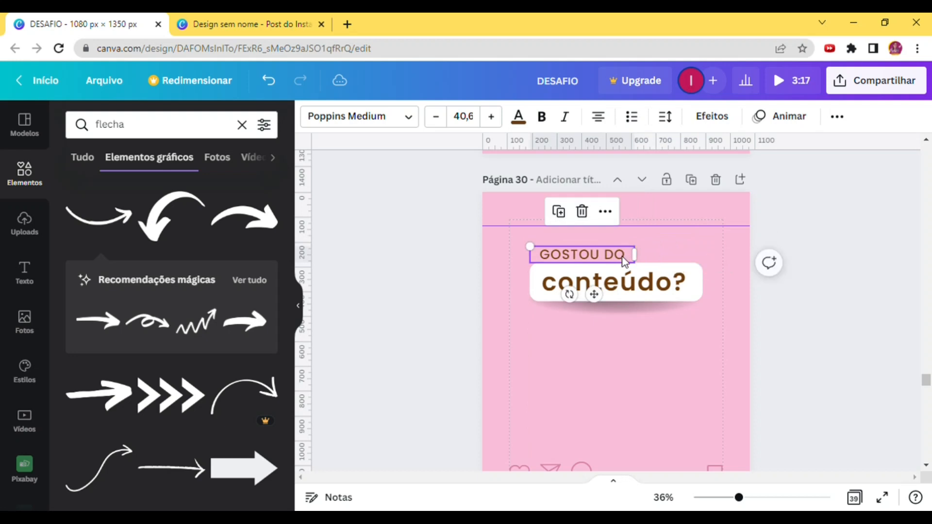
drag(593, 293, 631, 298)
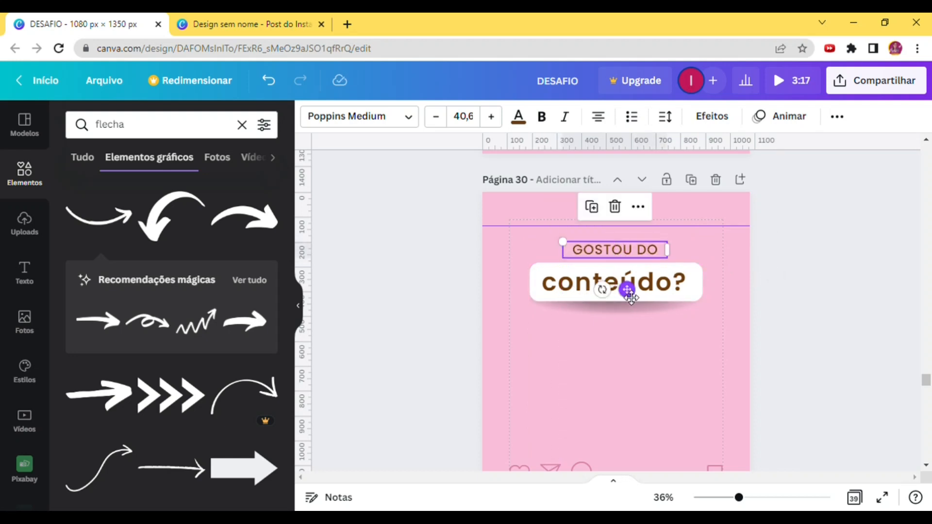
- Move "GOSTOU DO", "conteúdo?", the white box and its shadow together down to the middle of the closing page
drag(833, 350, 523, 236)
drag(640, 292, 641, 371)
click(817, 294)
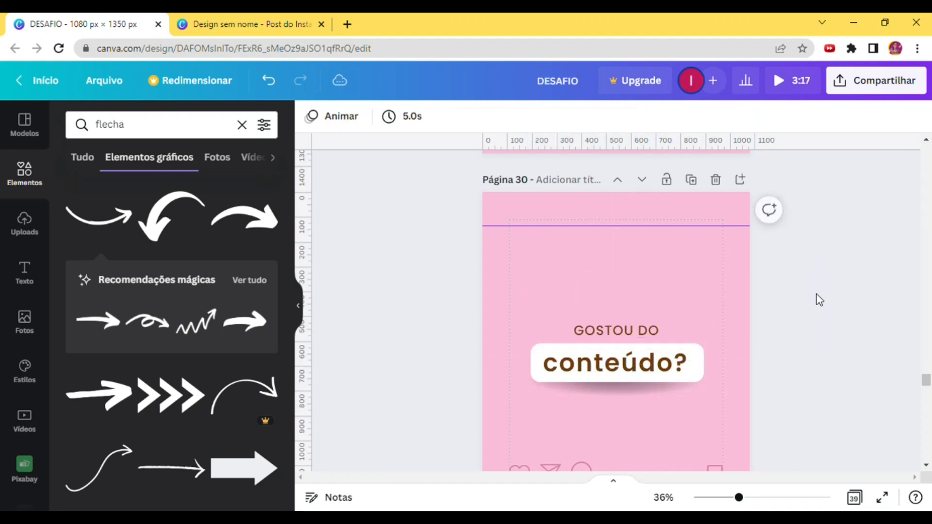
- Fill the box behind "conteúdo?" with the darker pink of the document colours and make the word white
click(702, 349)
click(385, 125)
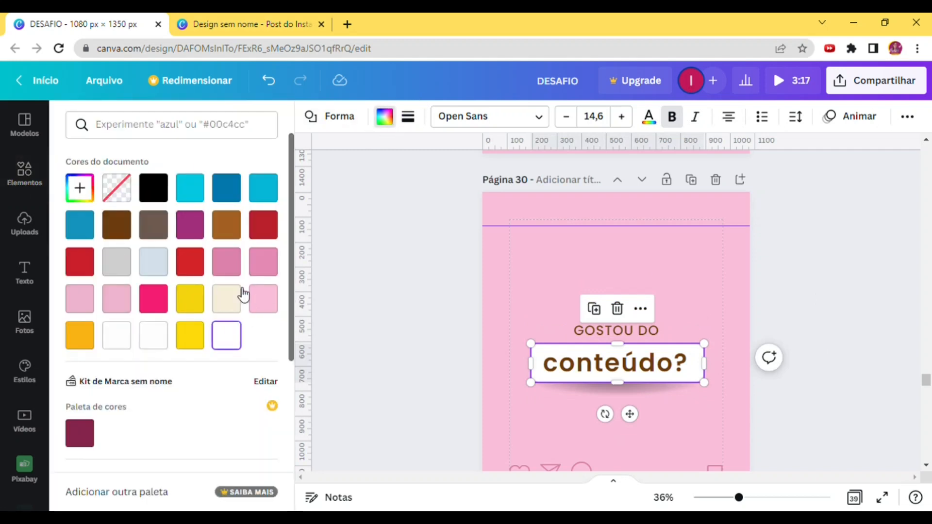
click(636, 367)
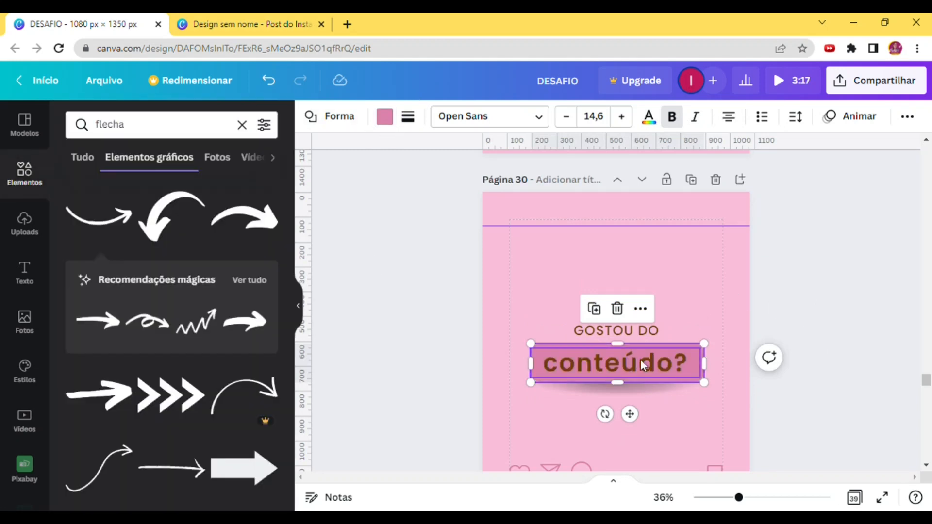
click(651, 336)
click(673, 364)
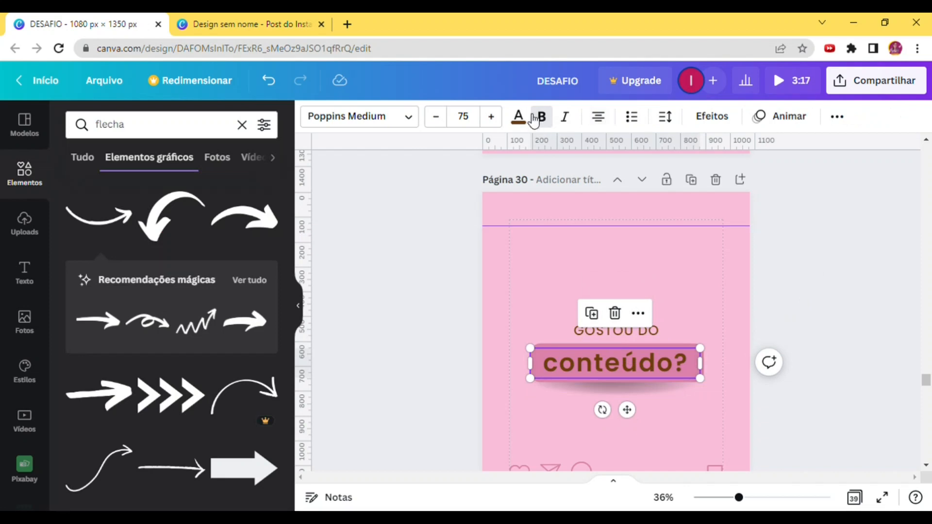
click(526, 117)
click(191, 335)
click(820, 282)
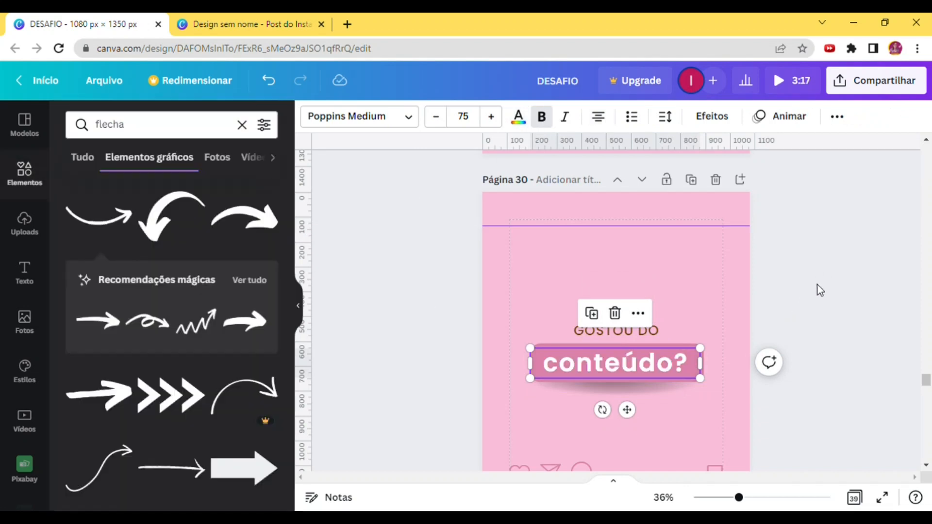
- Enlarge "GOSTOU DO" on the closing page to font size 50,3 and rewrite it as "Gostou do"
scroll(817, 285, down, 2)
click(816, 284)
click(653, 258)
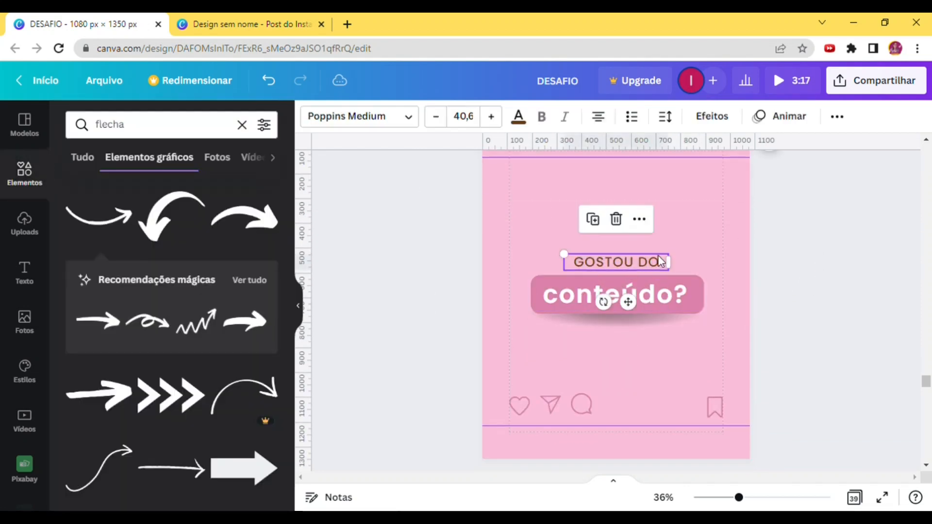
drag(670, 254, 647, 265)
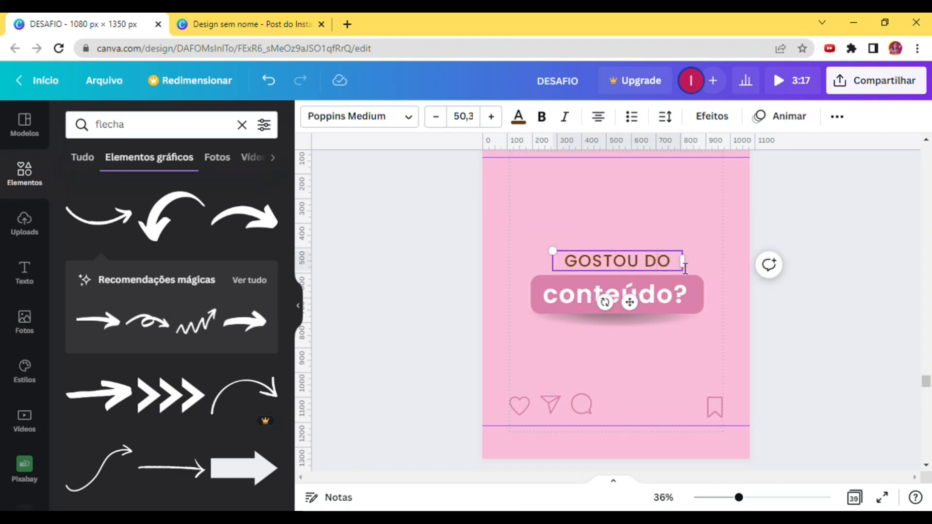
drag(669, 267, 596, 267)
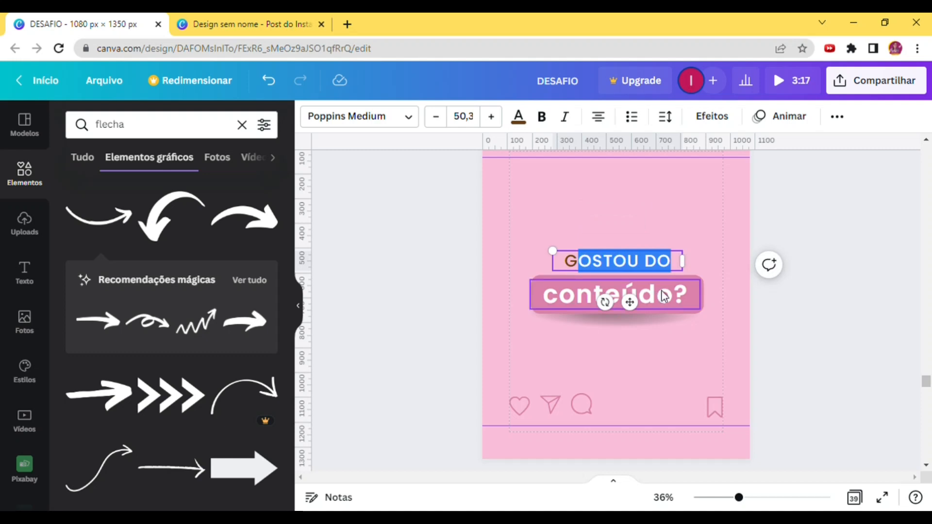
text(o)
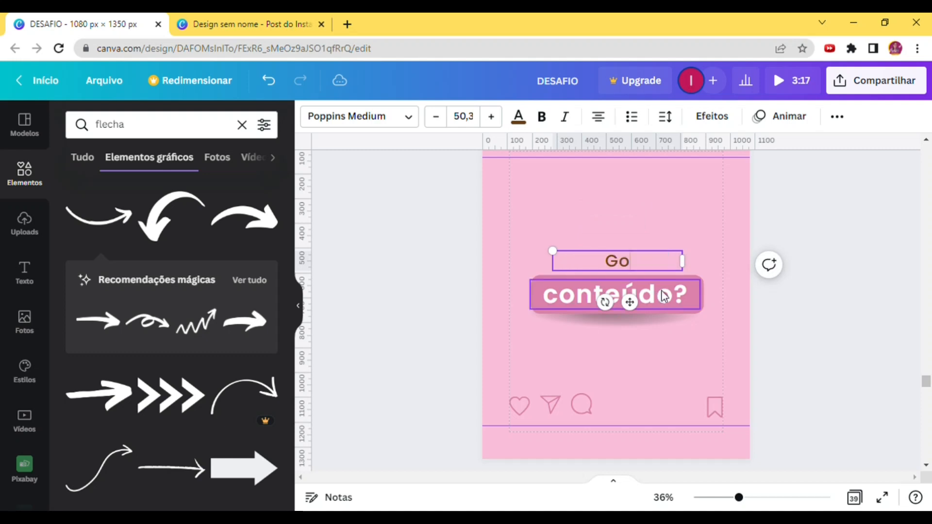
text(stou do)
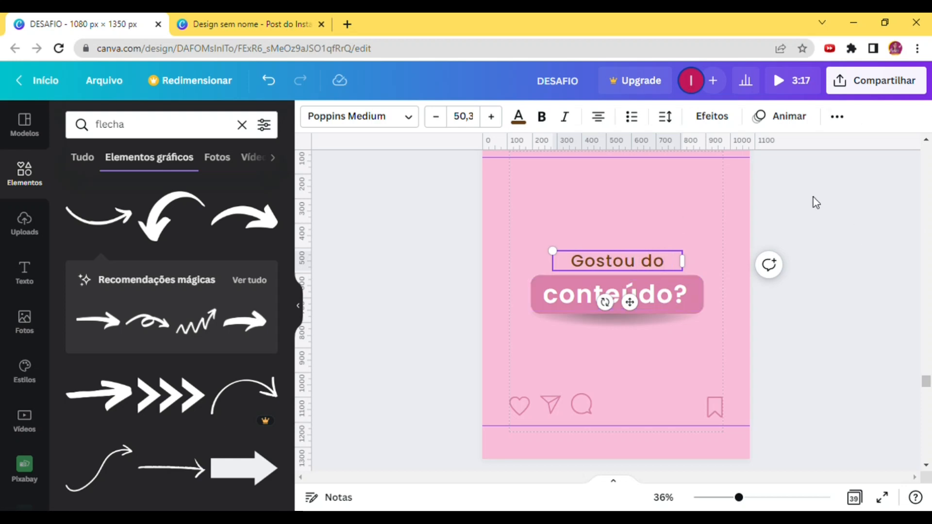
click(814, 198)
- Set "conteúdo?" to font size 78 and lower "Gostou do" to sit directly on top of the pink box, centred
click(652, 292)
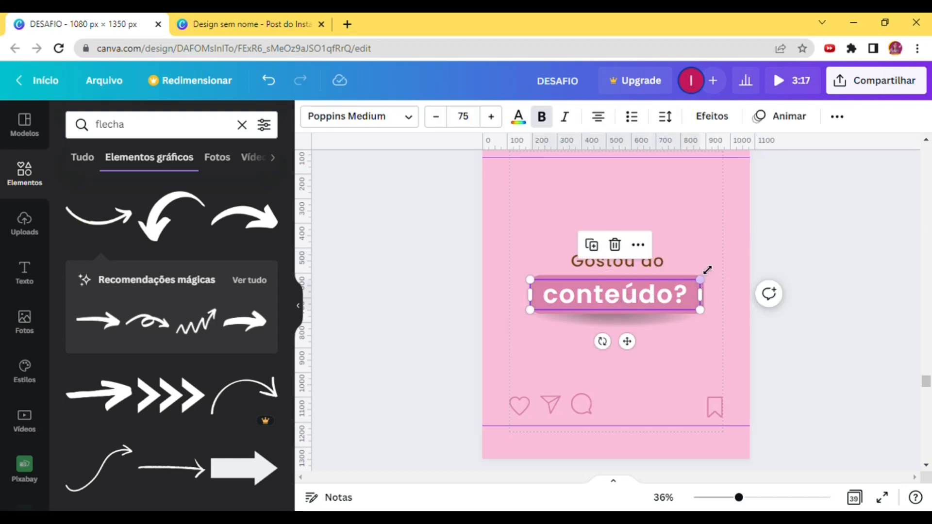
click(496, 118)
click(495, 117)
click(495, 118)
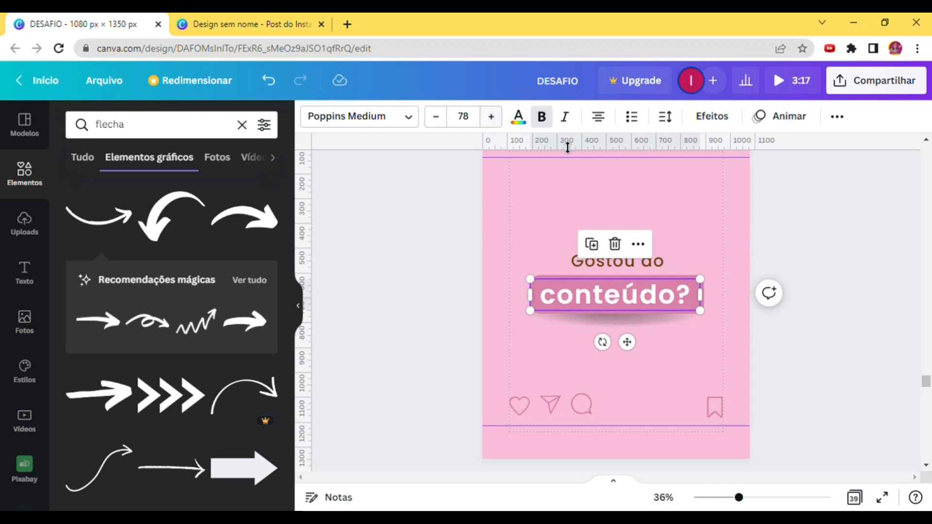
click(834, 264)
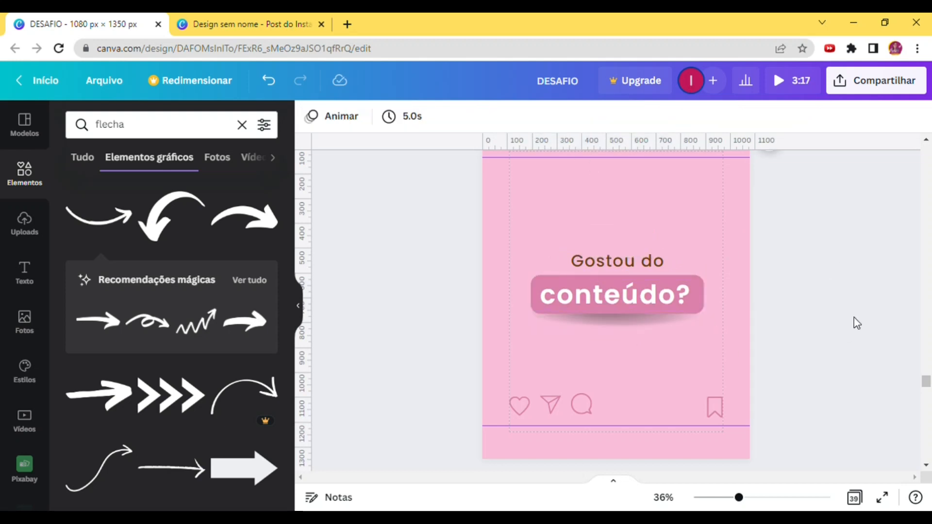
drag(614, 262, 614, 266)
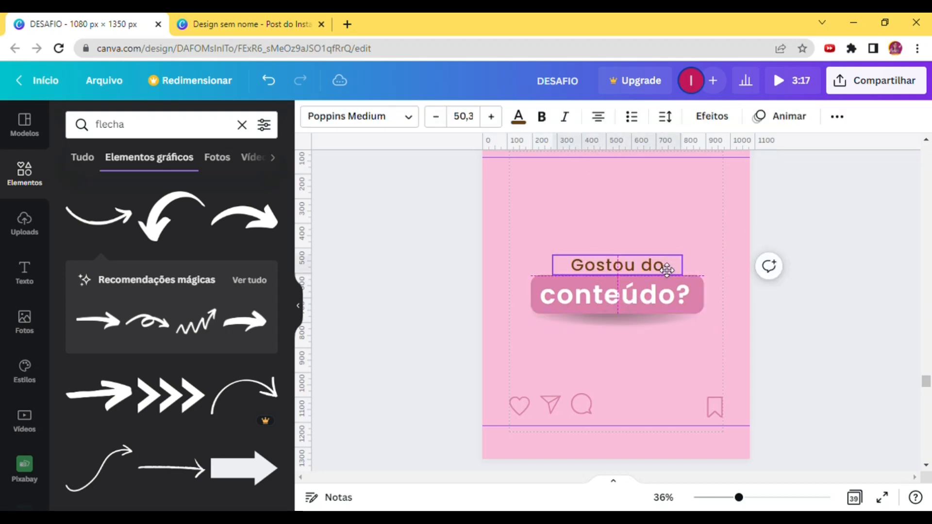
click(901, 248)
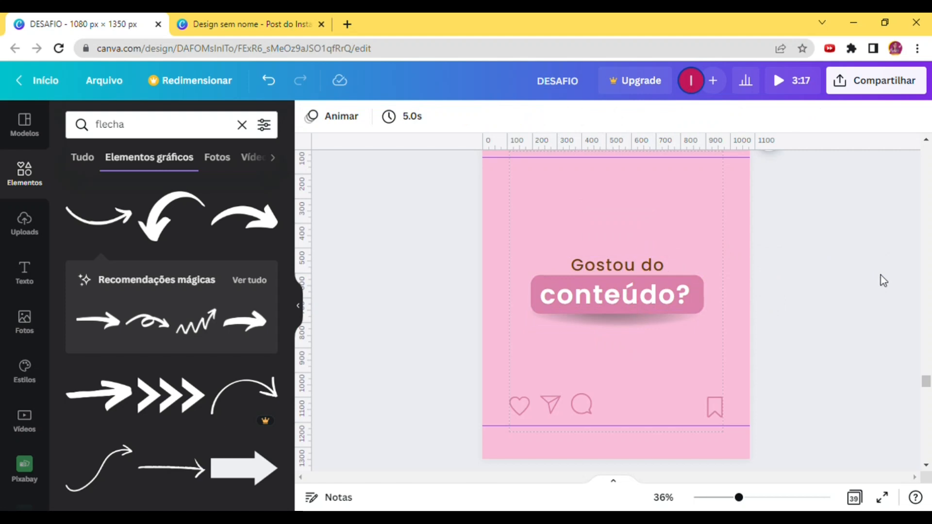
- Add the thin white curved arrow to the closing page, tilted downward so its tip points at the bookmark icon
click(120, 219)
drag(639, 348, 699, 401)
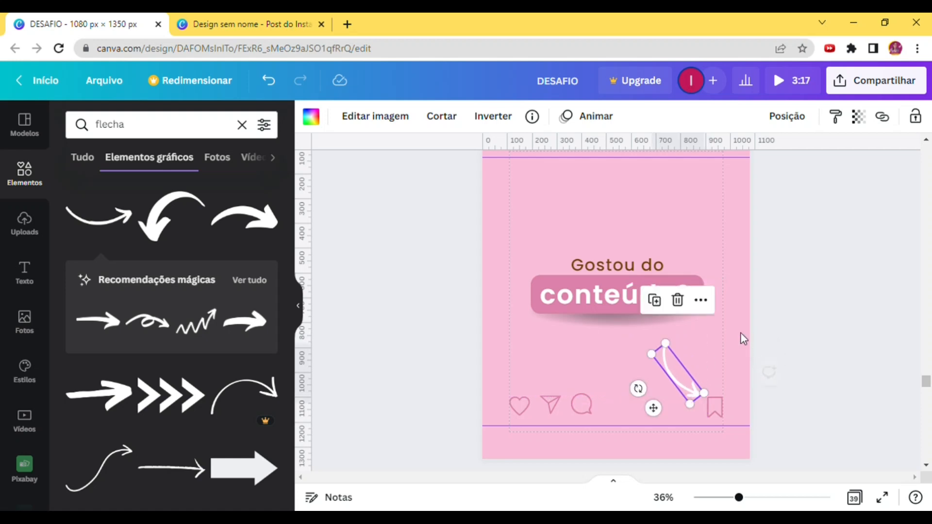
click(757, 340)
- Duplicate the "Gostou do" text and place the copy just below the "conteúdo?" box
click(648, 267)
key(ctrl+d)
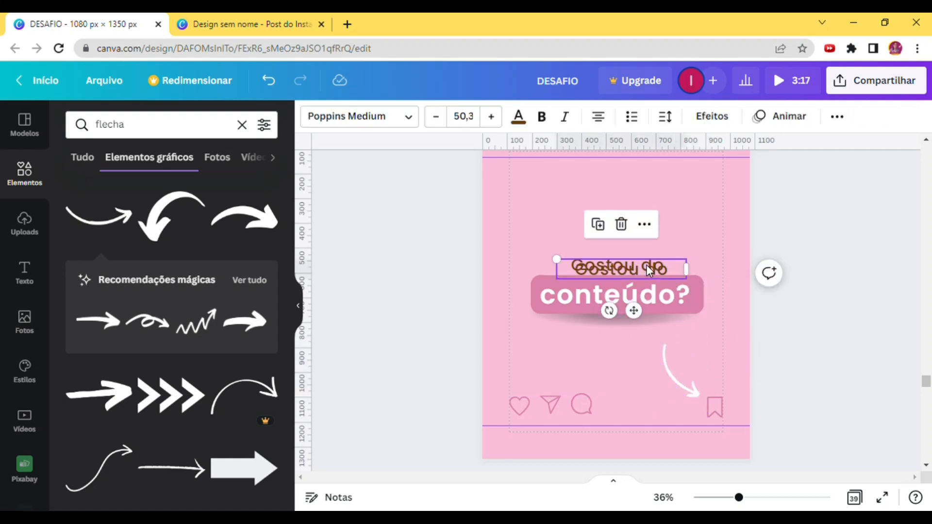
drag(645, 264, 645, 346)
click(667, 338)
click(657, 350)
- Replace the text of the copy below the "conteúdo?" box with "SALVE PARA LEMBRAR"
double_click(660, 352)
key(BackSpace)
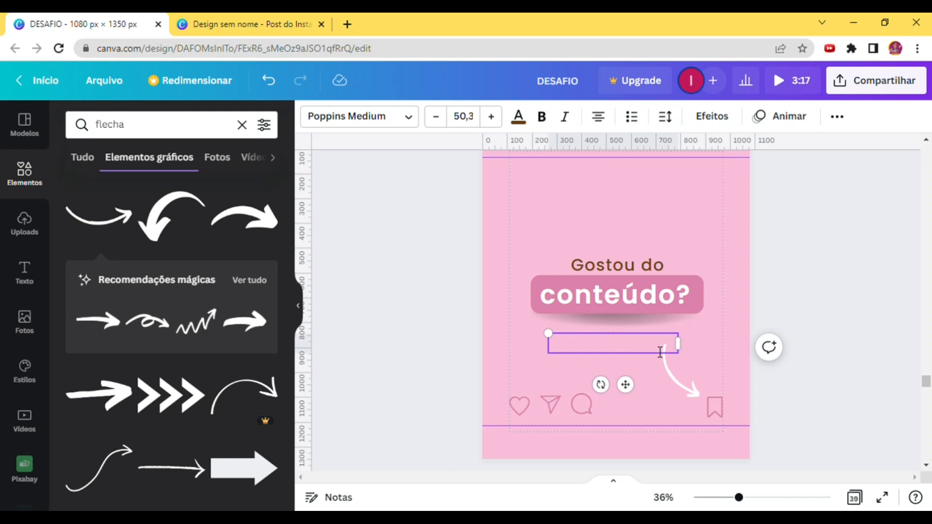
text(PARA)
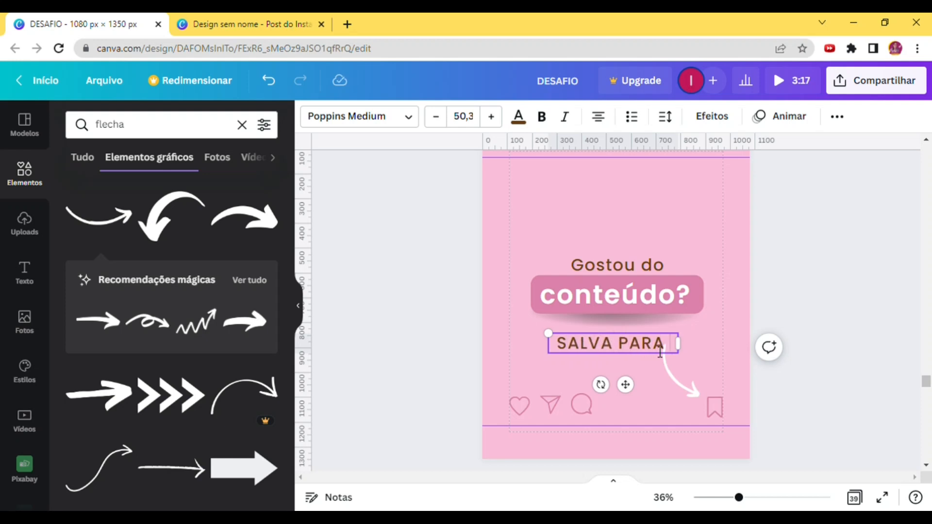
key(BackSpace)
key(BackSpace)
key(BackSpace)
key(BackSpace)
key(BackSpace)
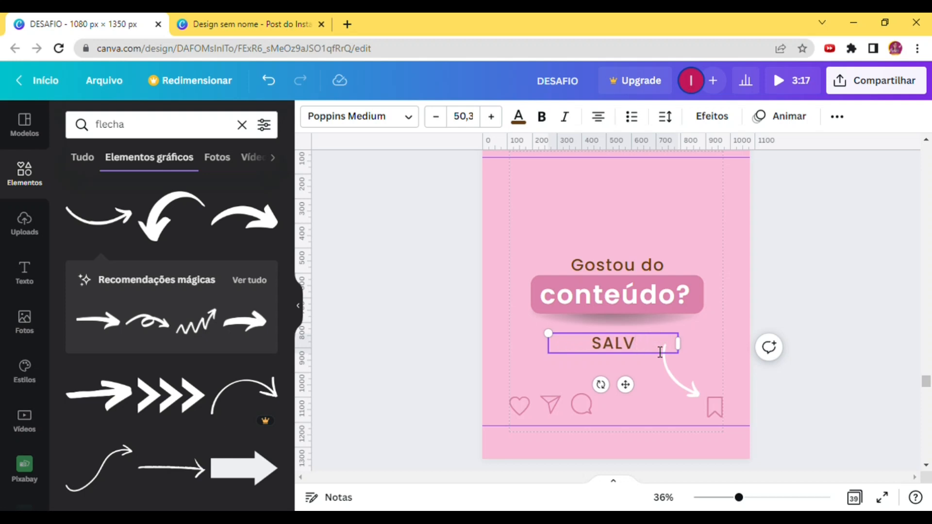
text(PARA L)
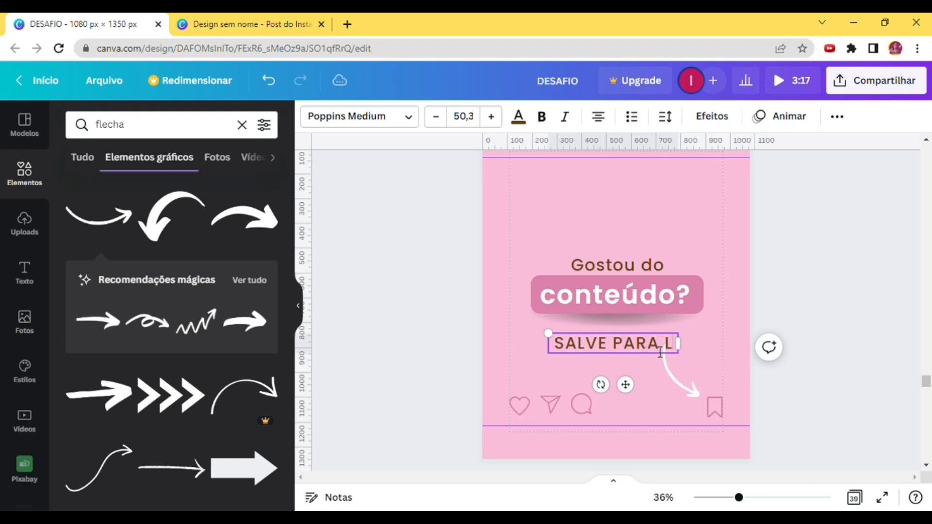
text(EMBRAR)
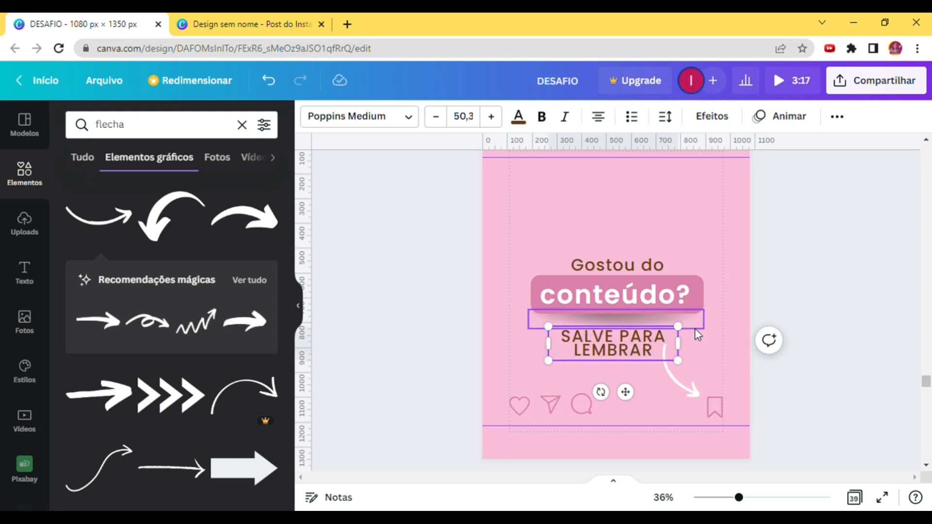
- Shrink "SALVE PARA LEMBRAR" to font size 32,3, fit it on one line and centre it below the box
mouse_move(704, 350)
mouse_down()
mouse_move(770, 354)
mouse_move(757, 343)
mouse_move(701, 360)
mouse_move(713, 346)
mouse_up()
click(646, 374)
click(608, 350)
mouse_move(617, 341)
mouse_down()
mouse_move(630, 324)
mouse_move(623, 343)
mouse_up()
click(850, 285)
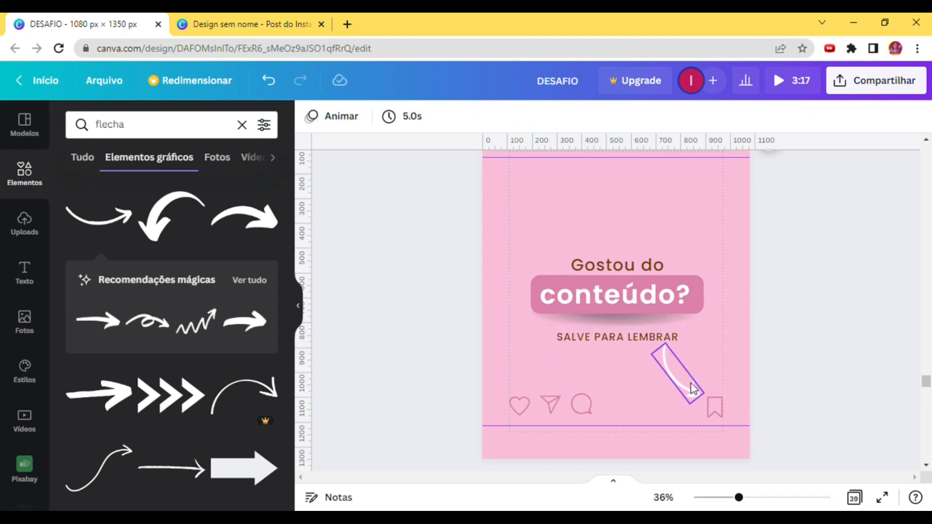
- Shrink the white curved arrow slightly so it clears "SALVE PARA LEMBRAR" and still points at the bookmark icon
click(676, 364)
drag(673, 351, 676, 364)
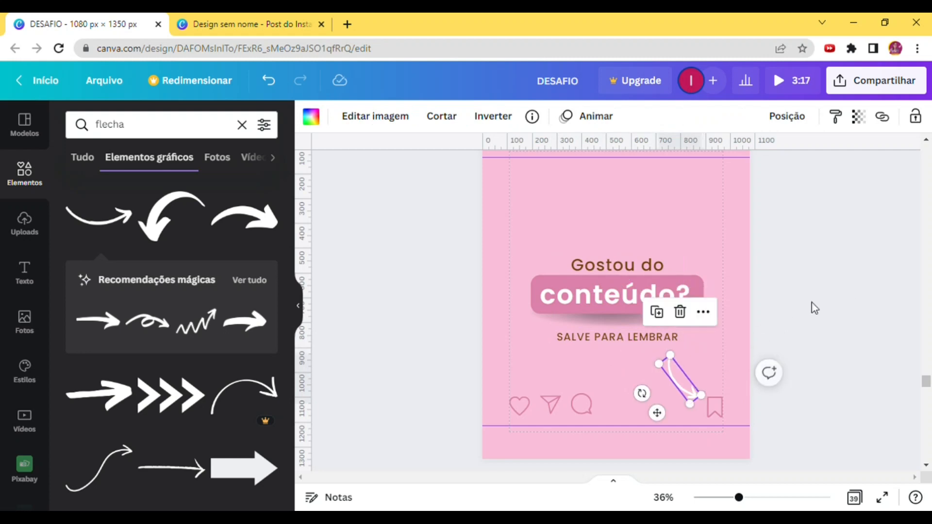
click(832, 305)
- Move the "Gostou do conteúdo?" group with its box and shadow slightly up, and raise "SALVE PARA LEMBRAR" to follow it
drag(497, 219, 693, 297)
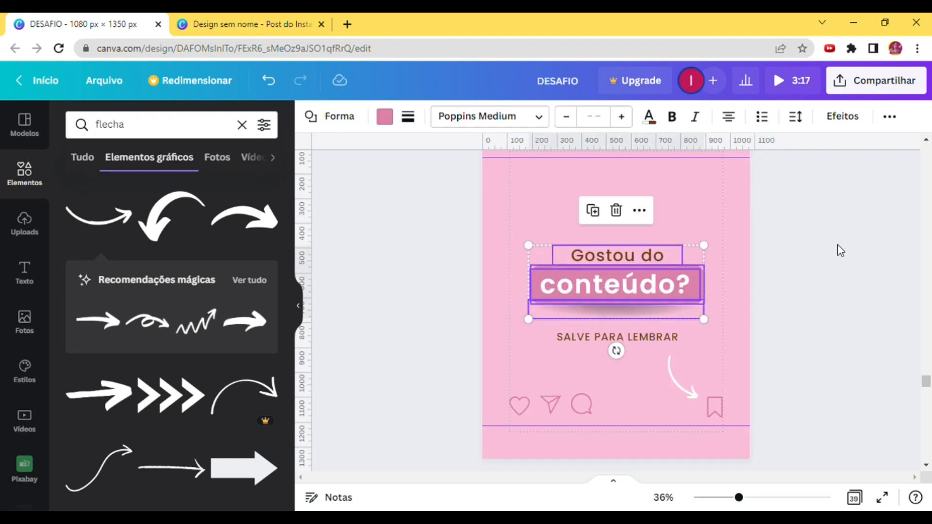
click(837, 244)
drag(659, 337, 669, 340)
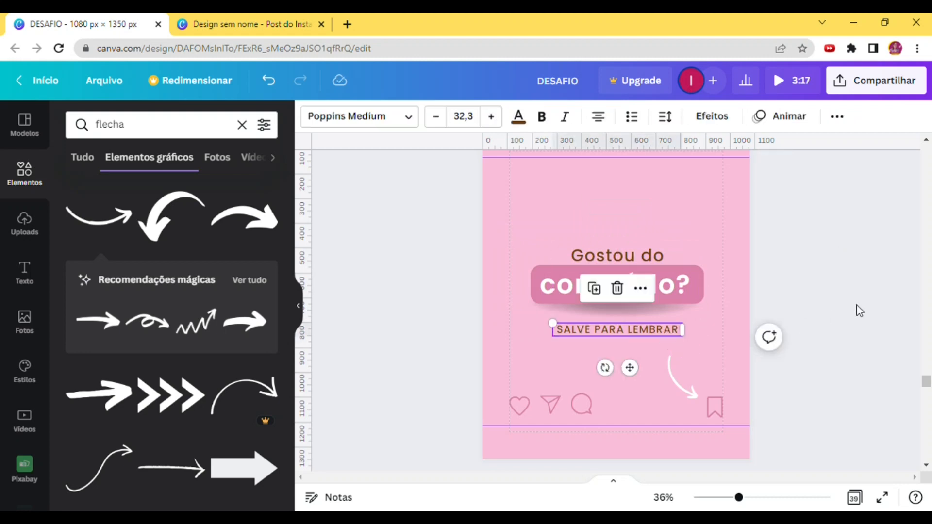
click(855, 308)
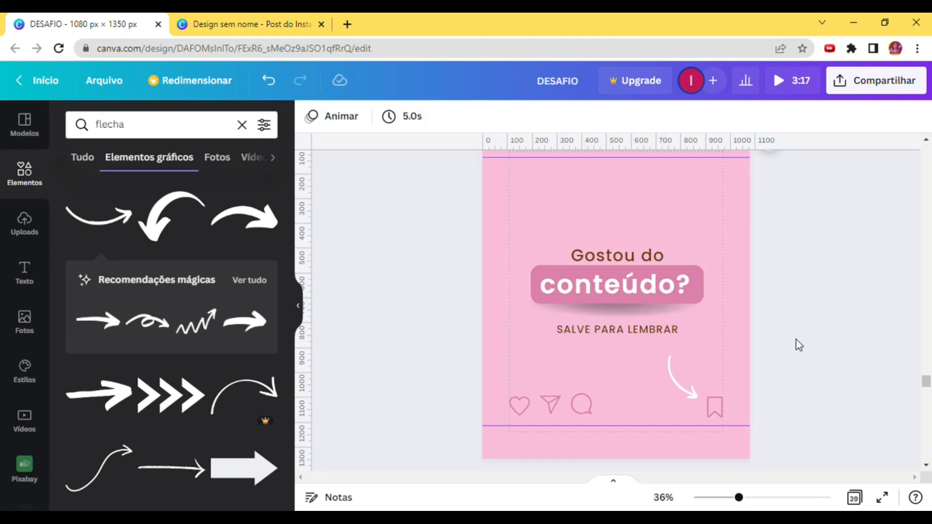
- Review the carousel from the closing page back to the "5 CUIDADOS" cover, including the account handle at the cover's foot
scroll(806, 296, down, 2)
scroll(802, 282, up, 2)
scroll(834, 331, up, 1)
scroll(834, 331, down, 1)
scroll(834, 331, up, 3)
scroll(834, 331, up, 15)
scroll(834, 332, up, 10)
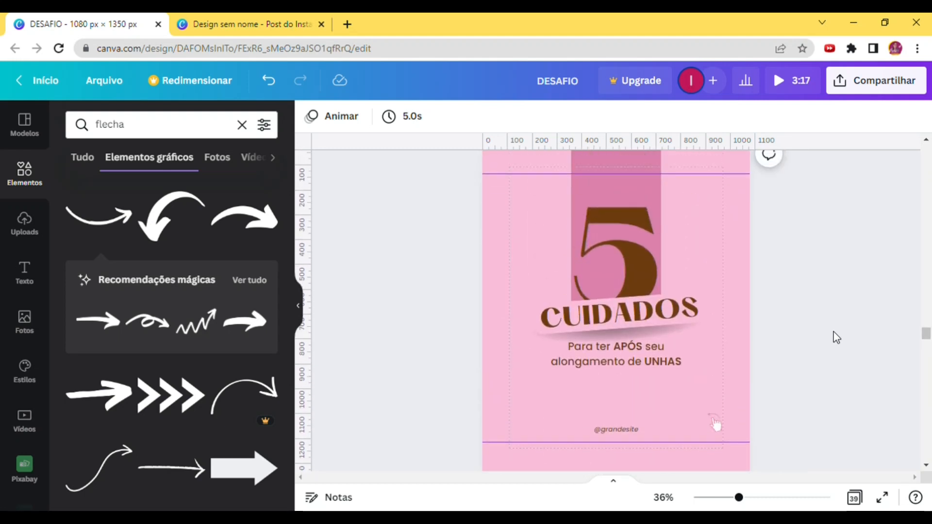
scroll(840, 338, up, 1)
scroll(840, 339, up, 1)
scroll(794, 330, down, 6)
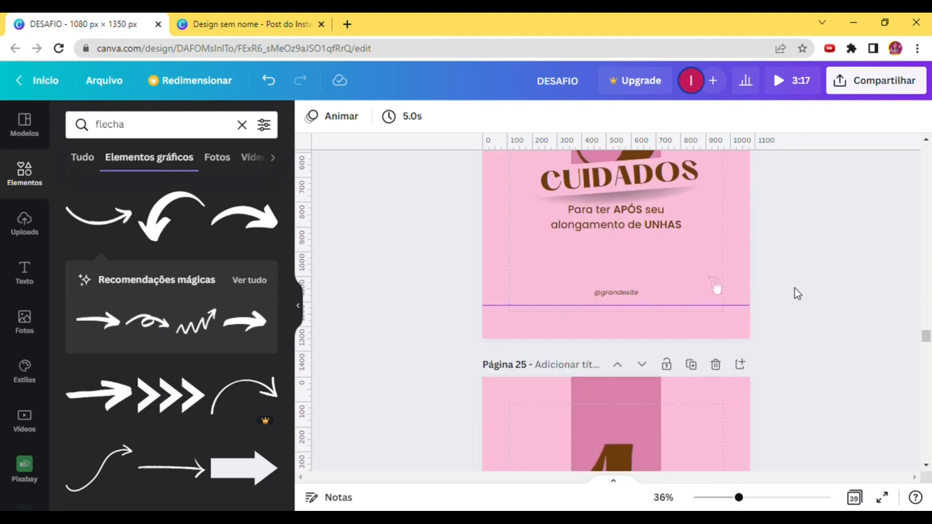
scroll(813, 286, up, 5)
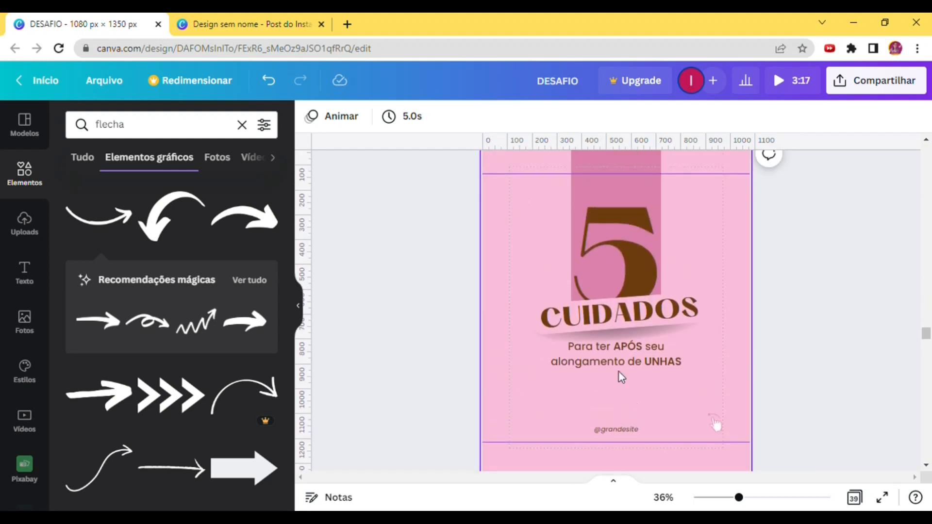
click(644, 430)
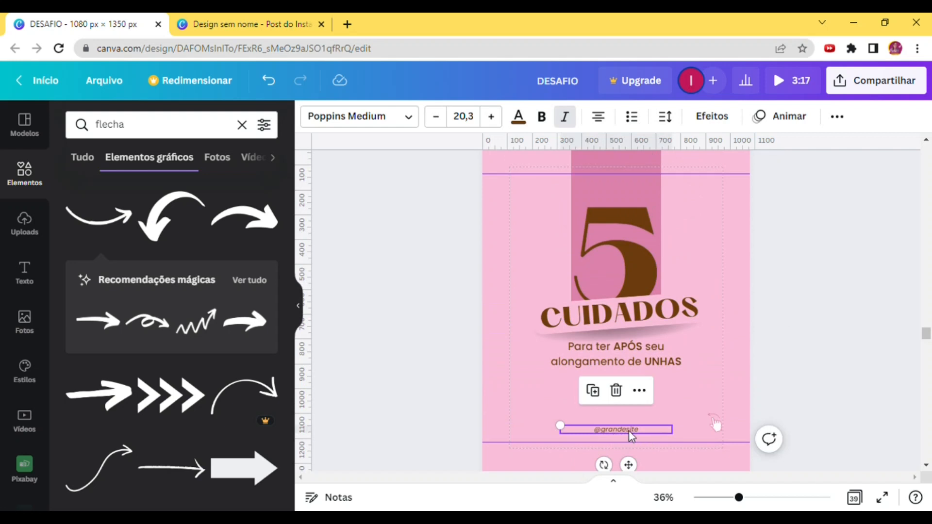
click(645, 433)
click(611, 433)
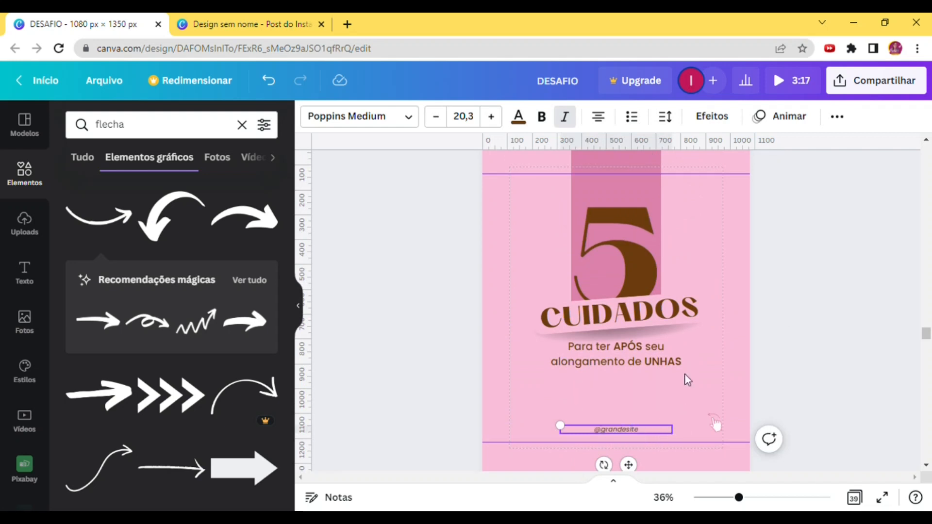
click(792, 316)
scroll(794, 316, up, 1)
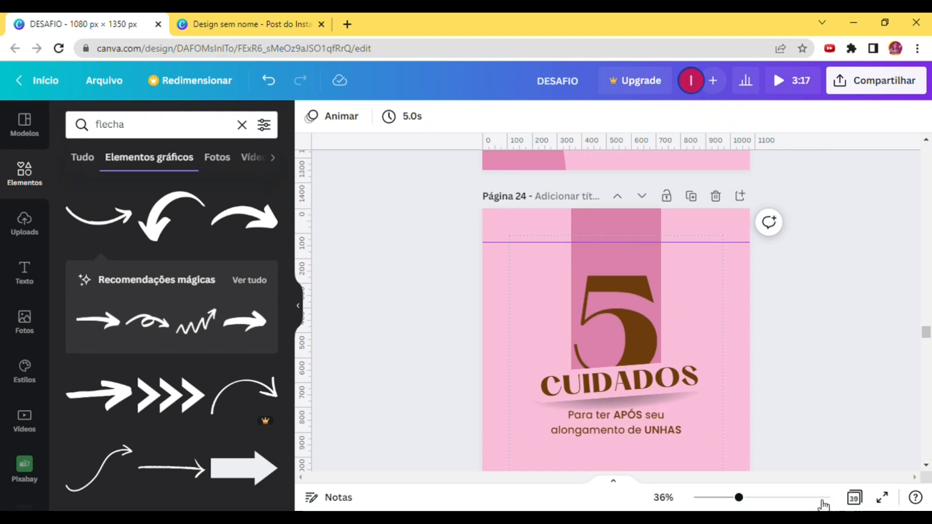
- Delete the two leftover pages that directly follow the closing "Gostou do conteúdo?" page
drag(739, 497, 731, 497)
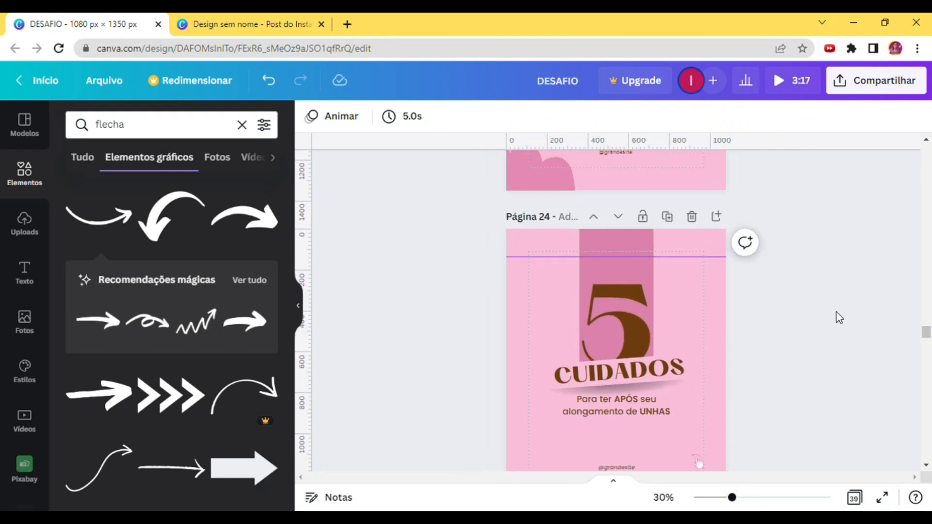
scroll(827, 330, down, 4)
scroll(820, 342, down, 20)
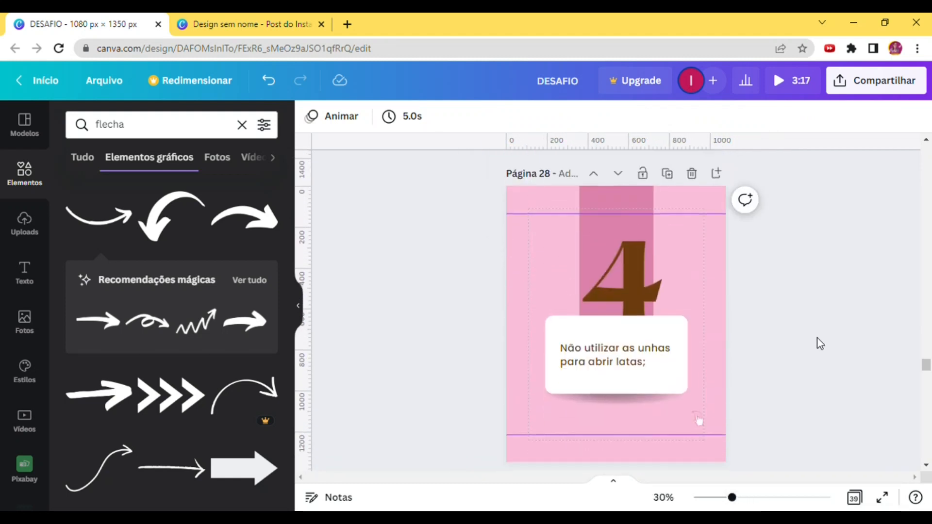
scroll(820, 343, down, 10)
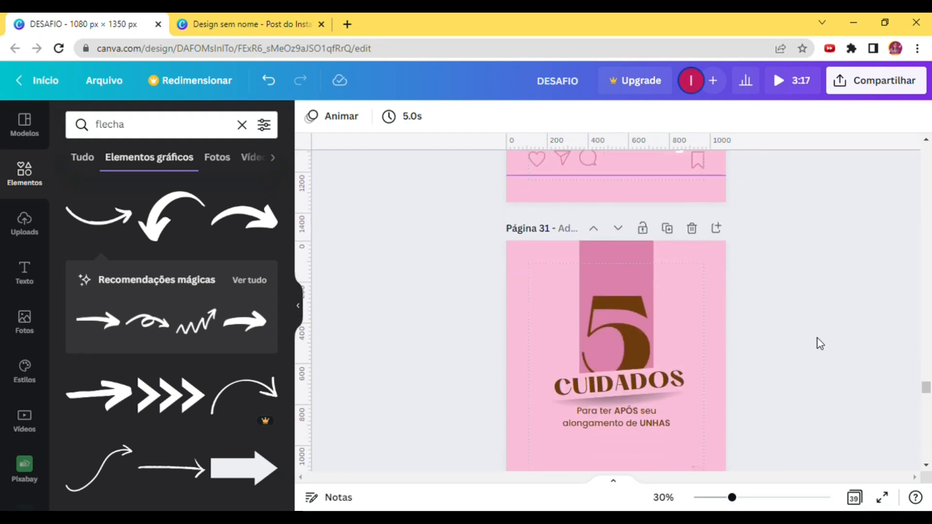
click(692, 162)
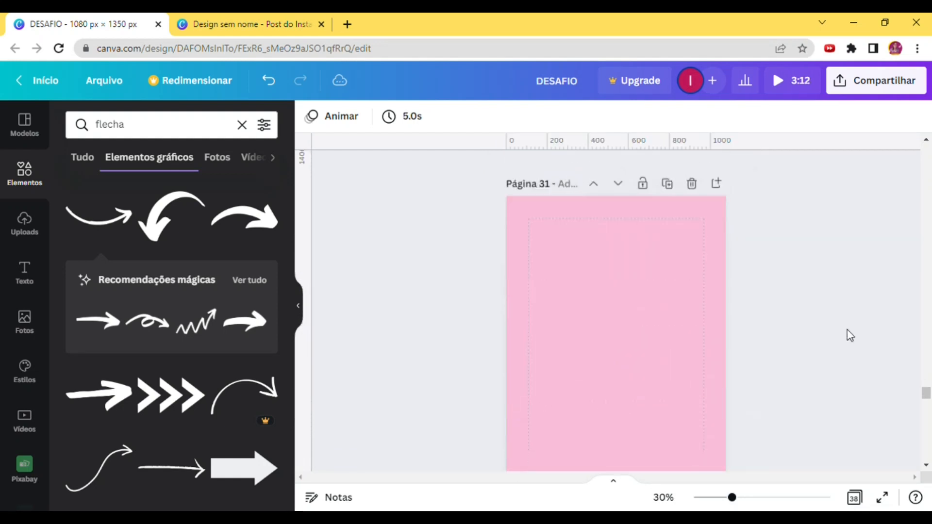
click(697, 164)
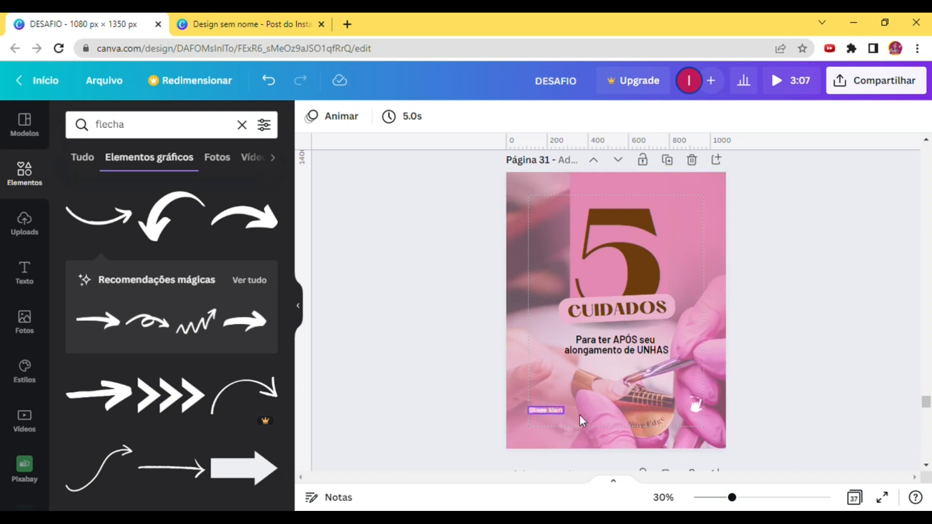
click(297, 307)
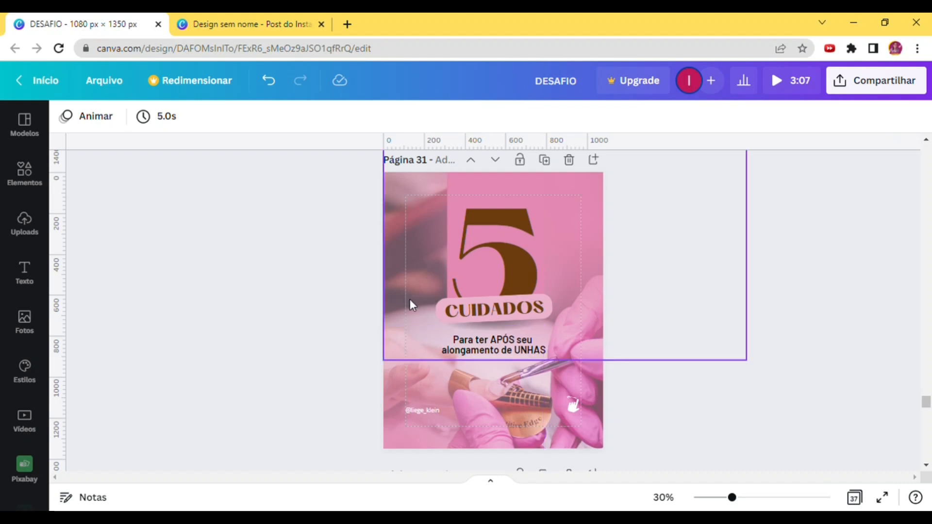
scroll(761, 343, up, 5)
scroll(763, 344, up, 15)
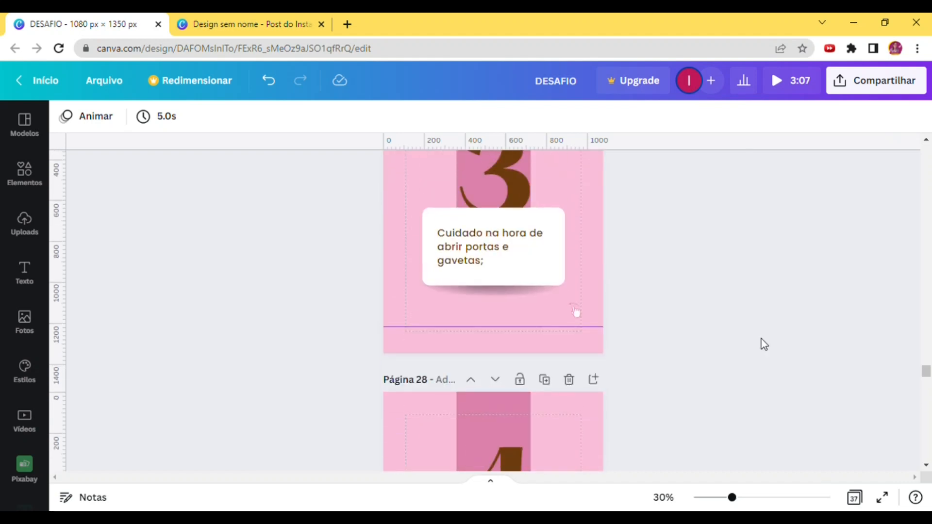
scroll(763, 344, down, 3)
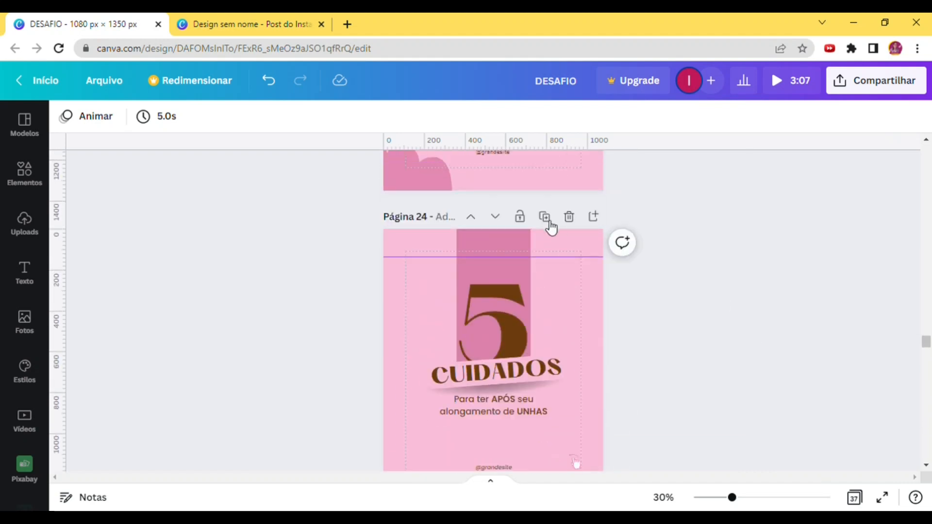
click(546, 217)
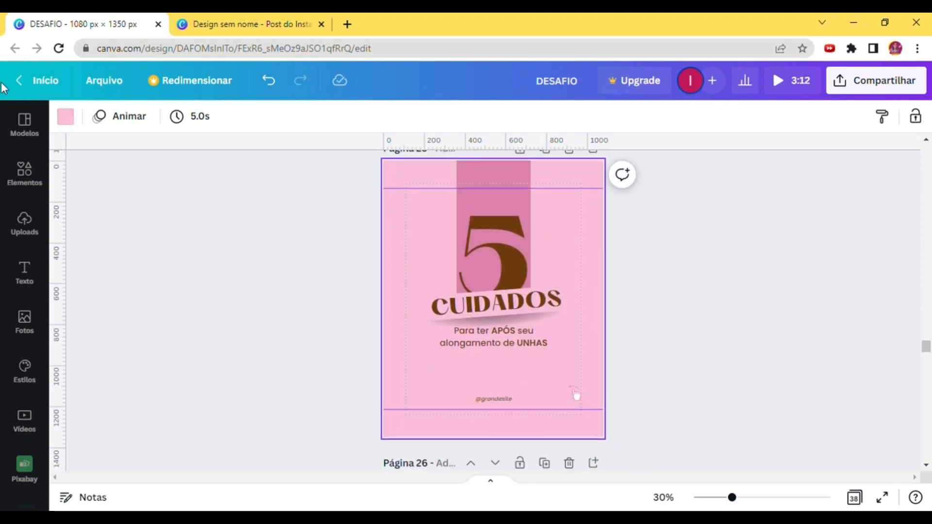
- Search the photo library for "UNHAS" and look through the nail photos
click(33, 331)
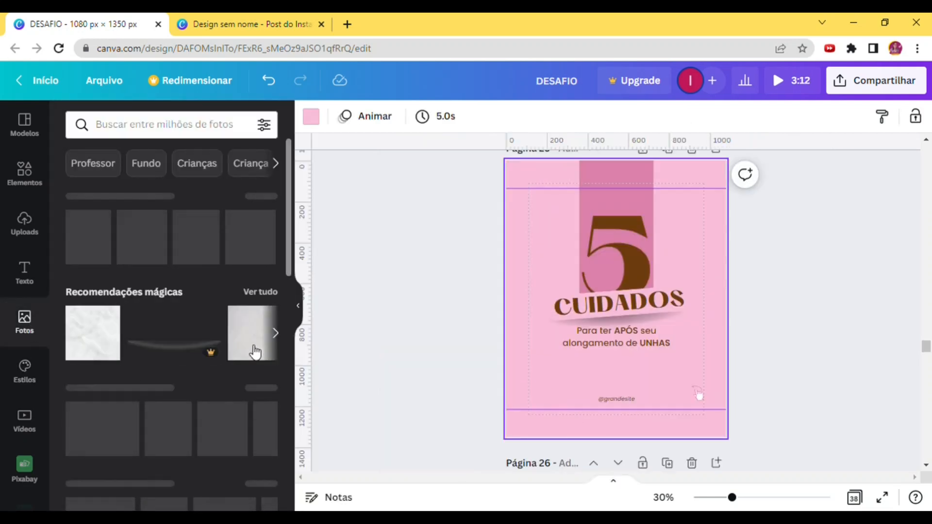
click(132, 127)
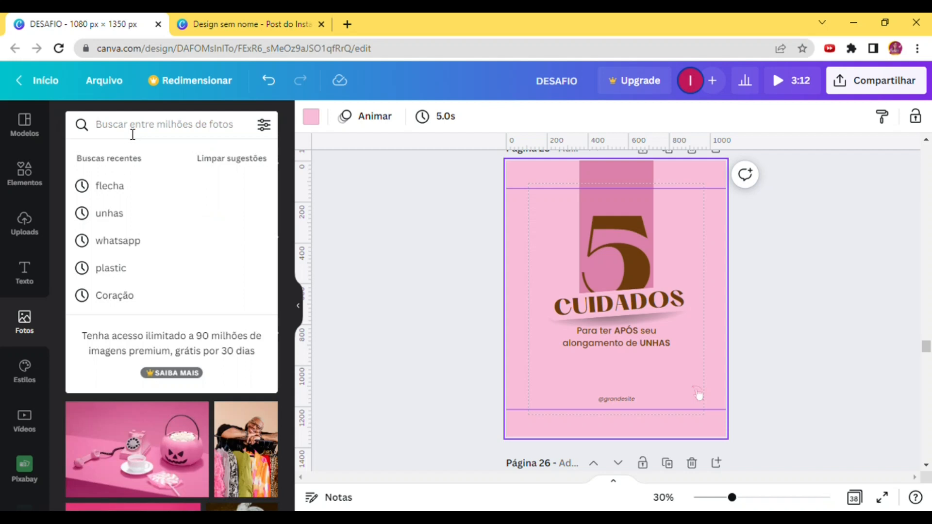
text(UNHAS)
key(Return)
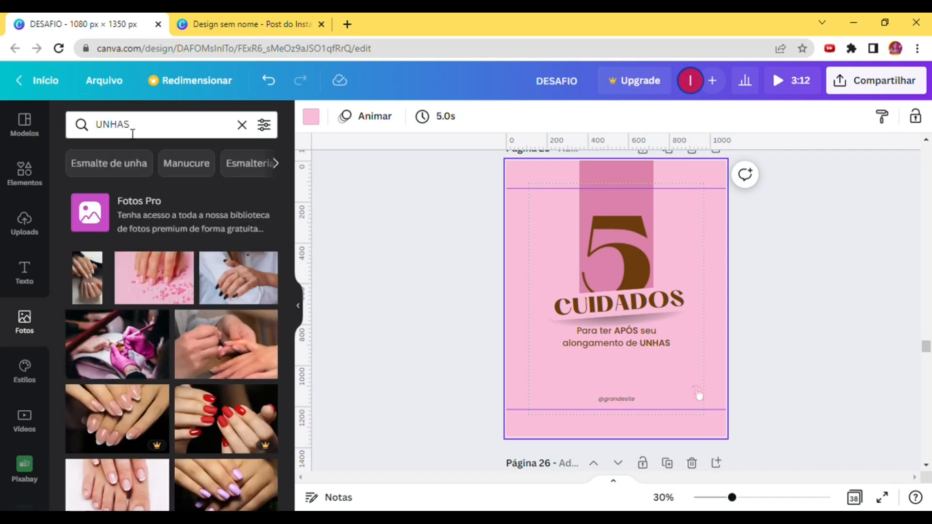
scroll(265, 331, down, 10)
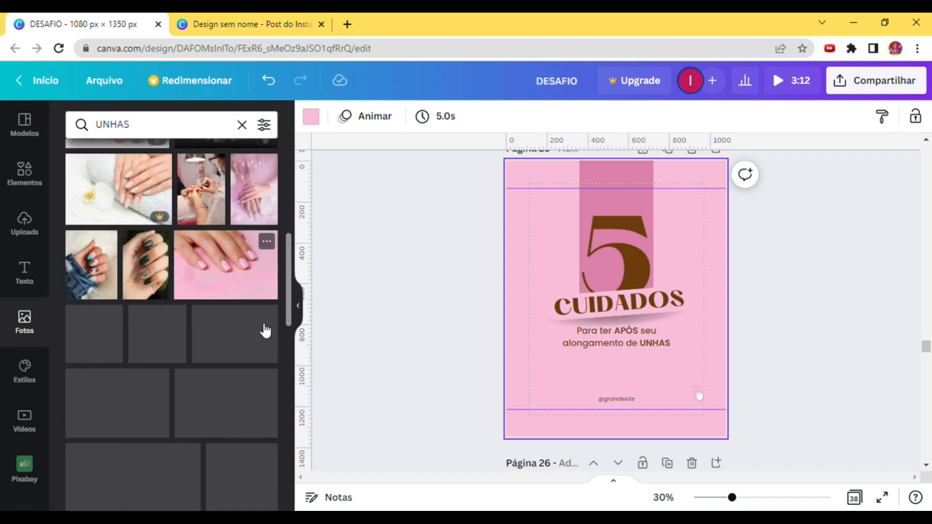
scroll(235, 315, down, 5)
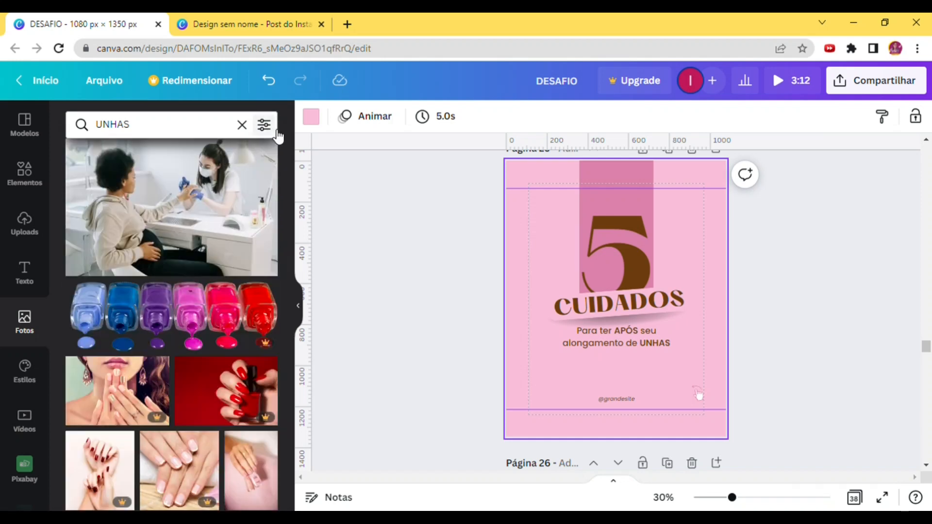
- Add the recently used pink-glove manicure photo to the duplicated cover, tilted slightly clockwise and enlarged well beyond the page edges
click(242, 125)
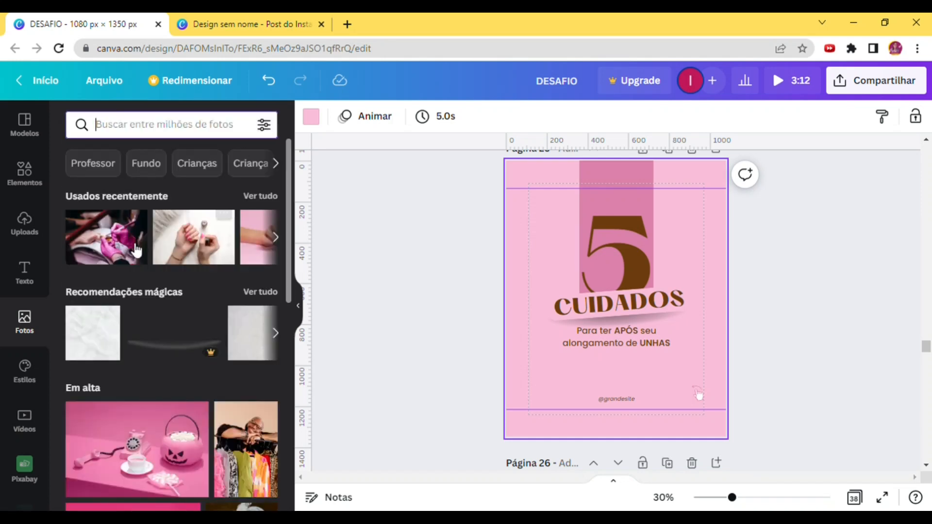
drag(110, 243, 509, 301)
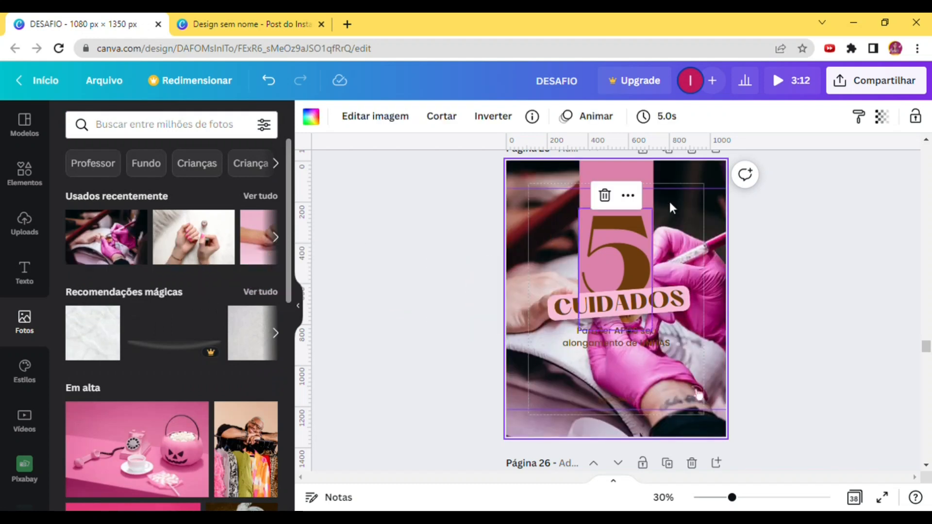
key(ctrl+z)
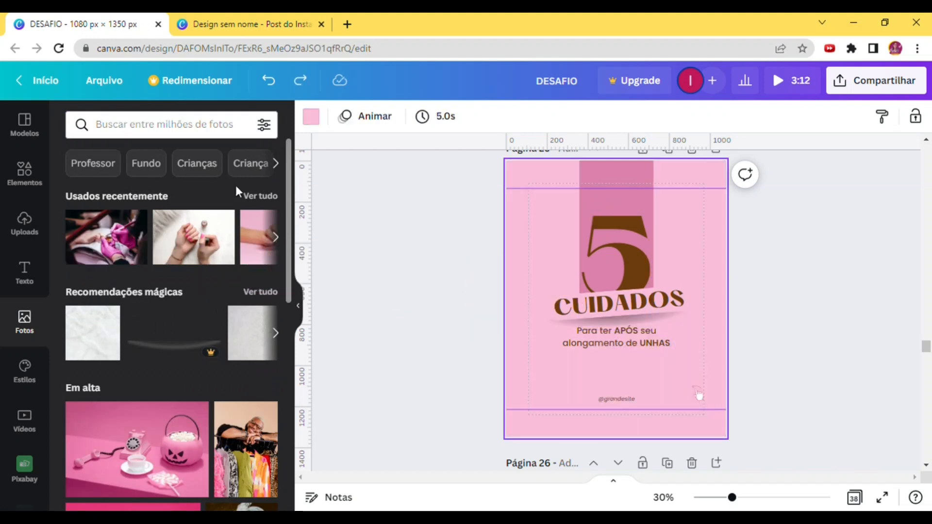
click(110, 248)
drag(623, 389, 604, 407)
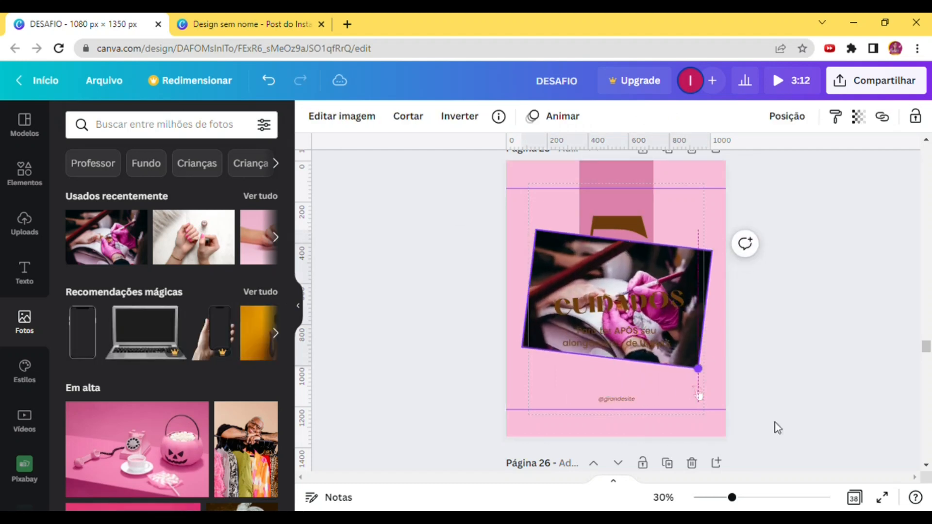
drag(698, 369, 829, 424)
drag(716, 339, 634, 246)
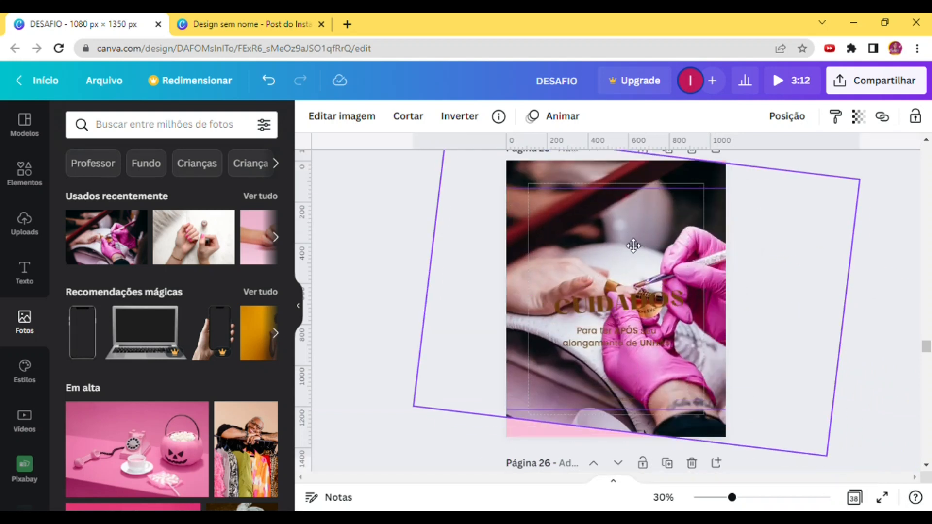
drag(416, 406, 266, 502)
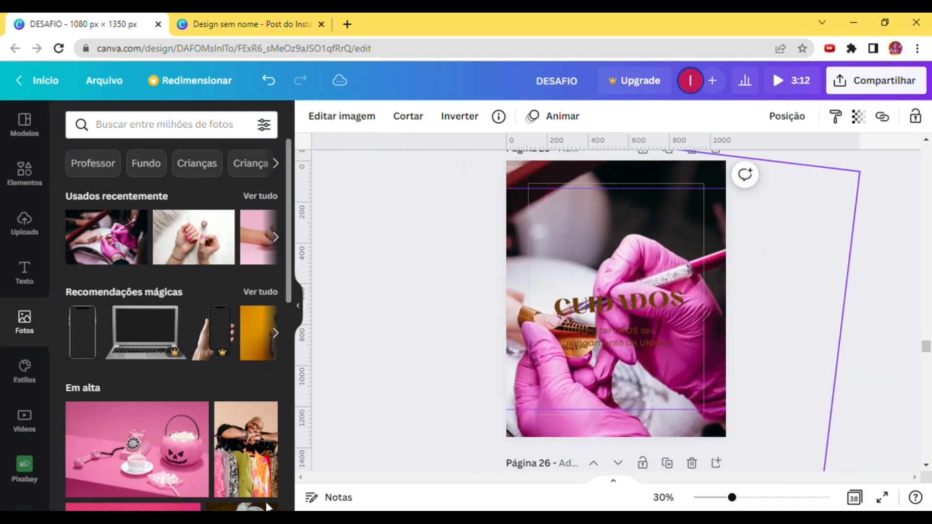
- Enlarge and reposition the manicure photo so its hands and brush sit below the subtitle, and reduce its clockwise tilt
drag(717, 254, 831, 263)
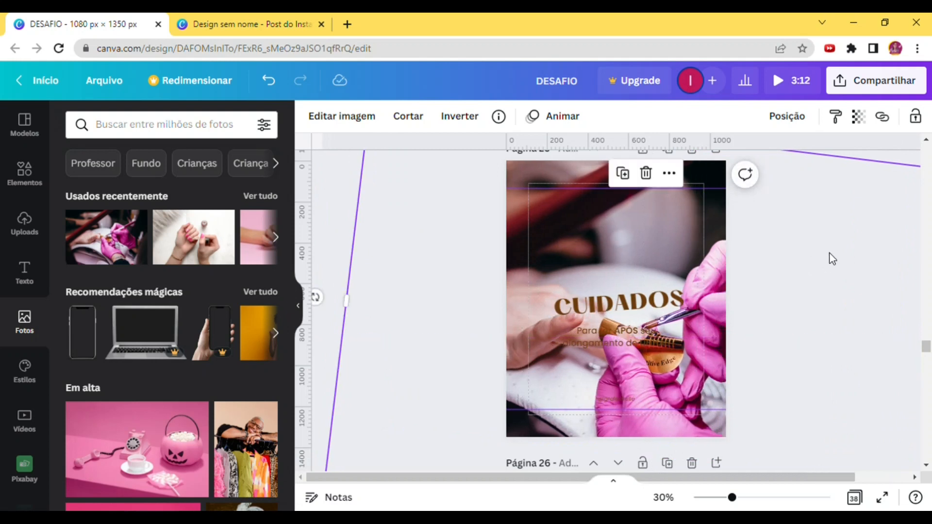
drag(718, 246, 710, 257)
scroll(735, 238, down, 3)
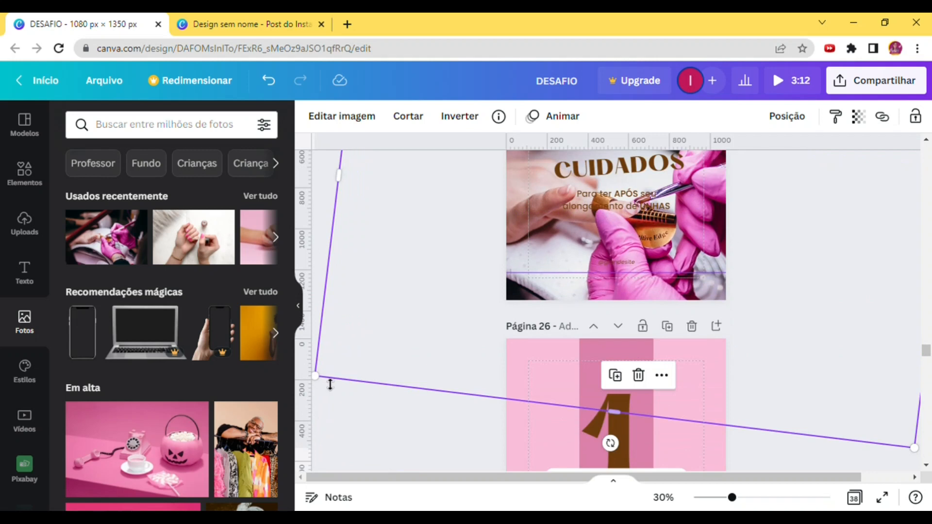
drag(321, 385, 270, 412)
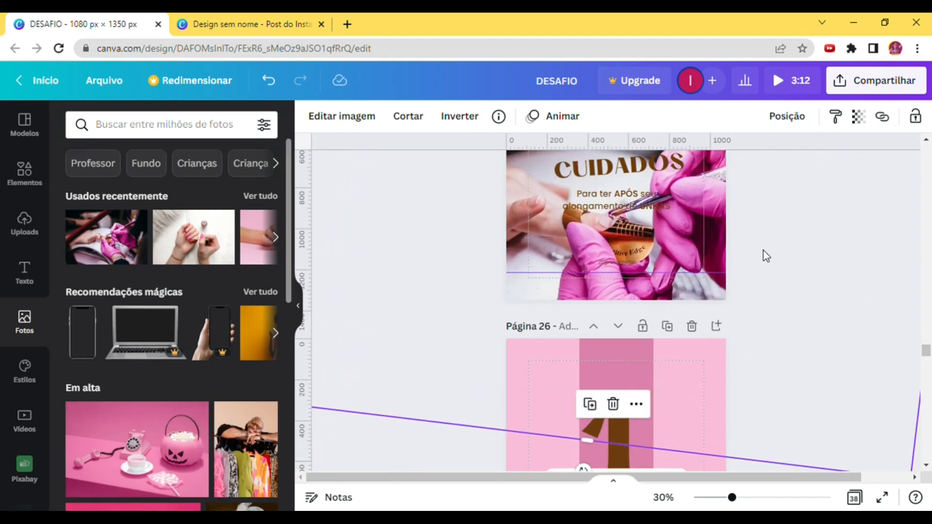
click(298, 310)
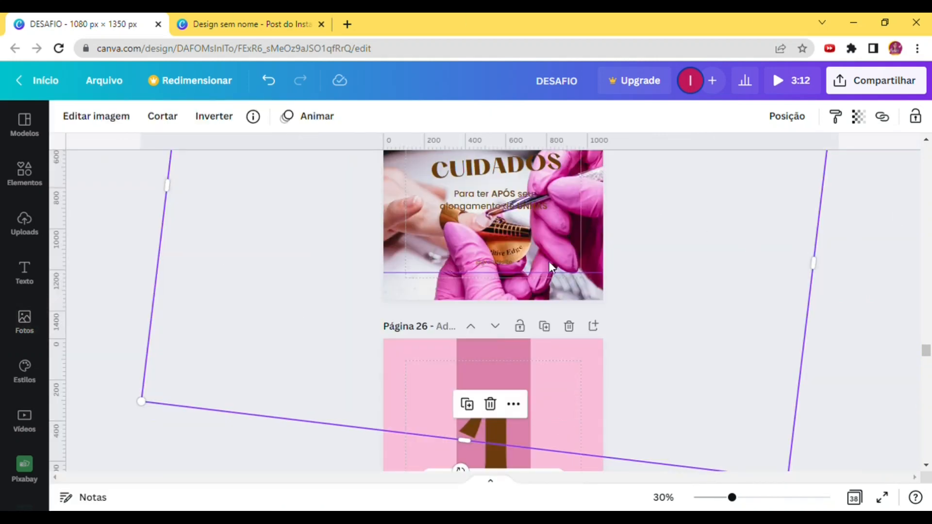
drag(595, 291, 637, 292)
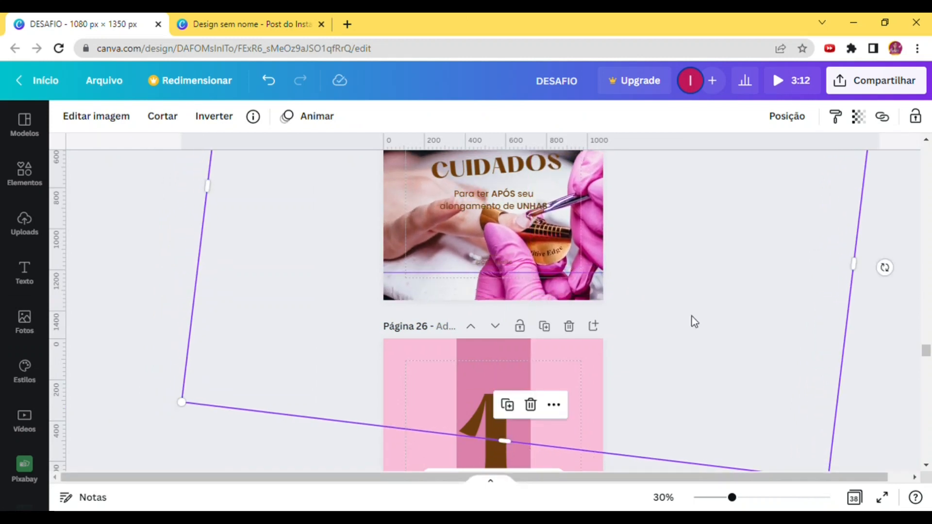
drag(884, 268, 898, 244)
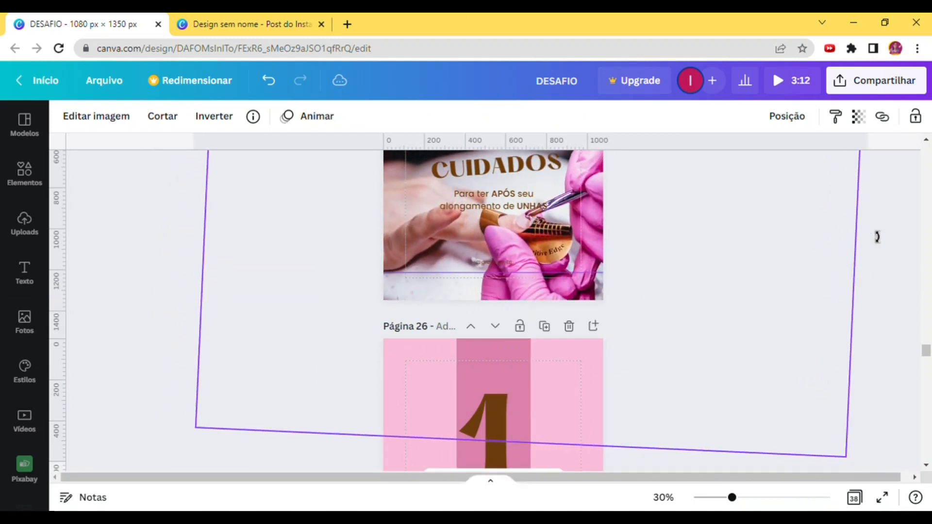
drag(570, 247, 569, 250)
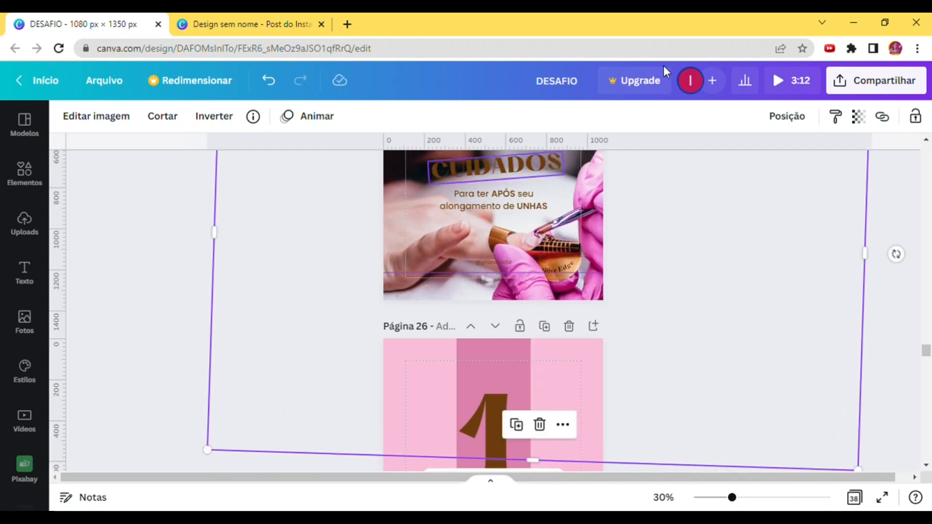
- Send the manicure photo to the back, behind all the cover's text and shapes
click(800, 122)
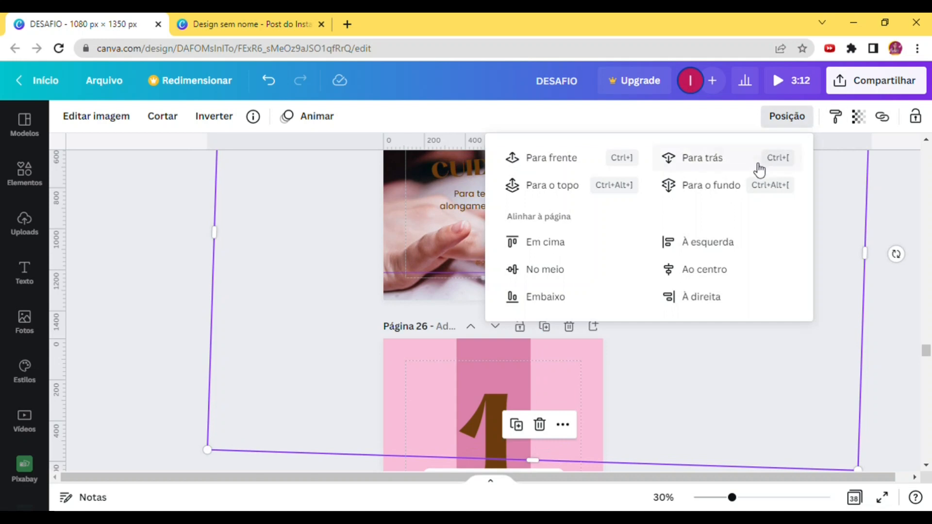
click(728, 186)
key(Escape)
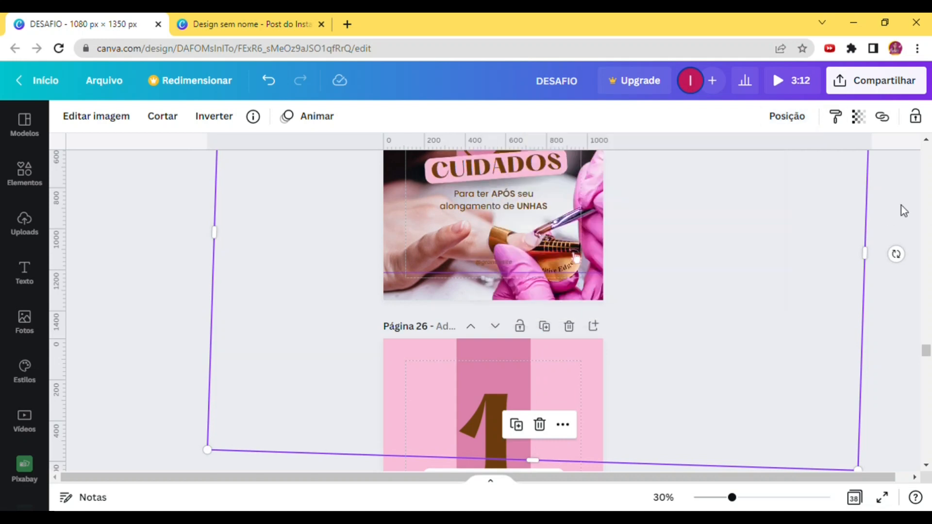
- Enlarge the background photo slightly and raise it so the manicured nail sits just beneath the "alongamento de UNHAS" subtitle
scroll(903, 209, up, 3)
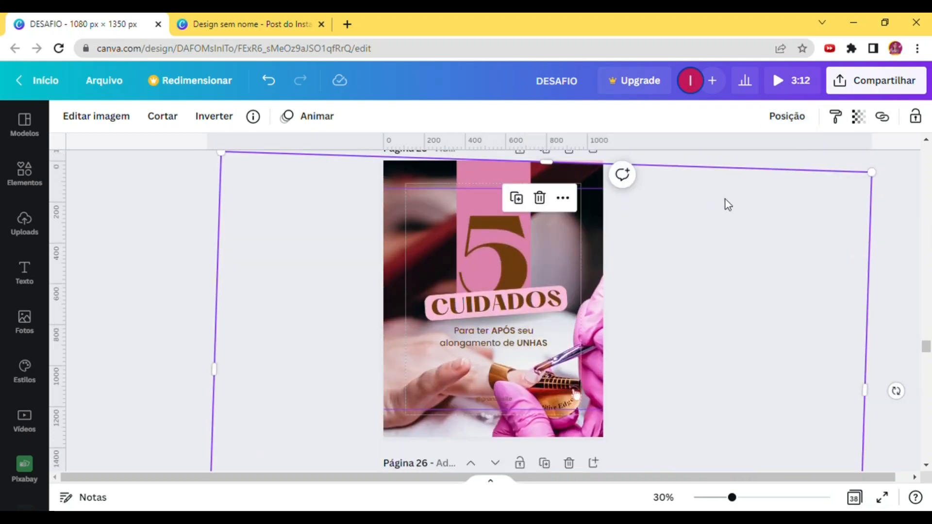
drag(594, 221, 600, 214)
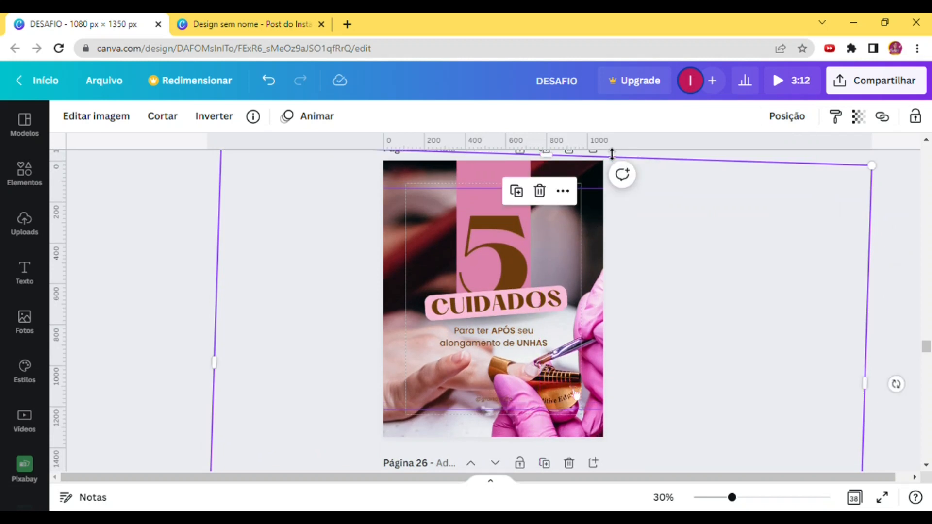
scroll(668, 241, down, 2)
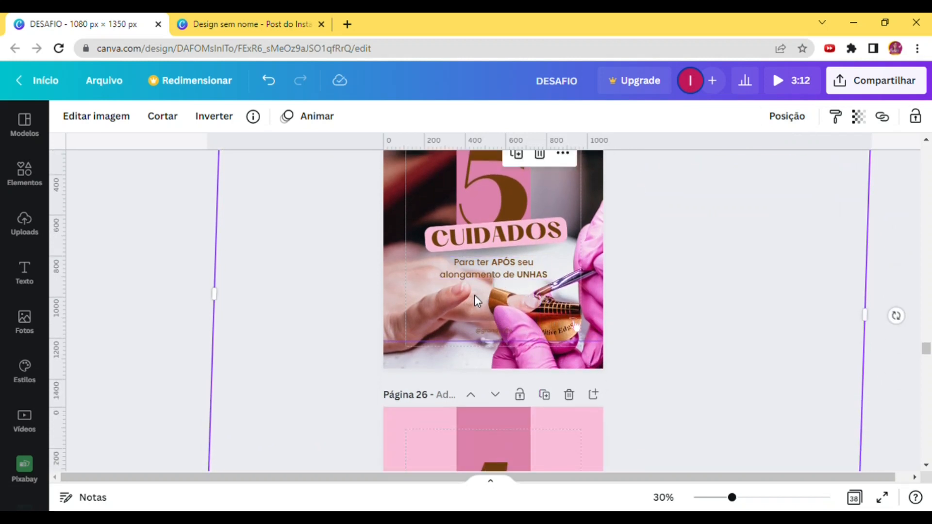
scroll(421, 313, down, 2)
drag(219, 449, 188, 469)
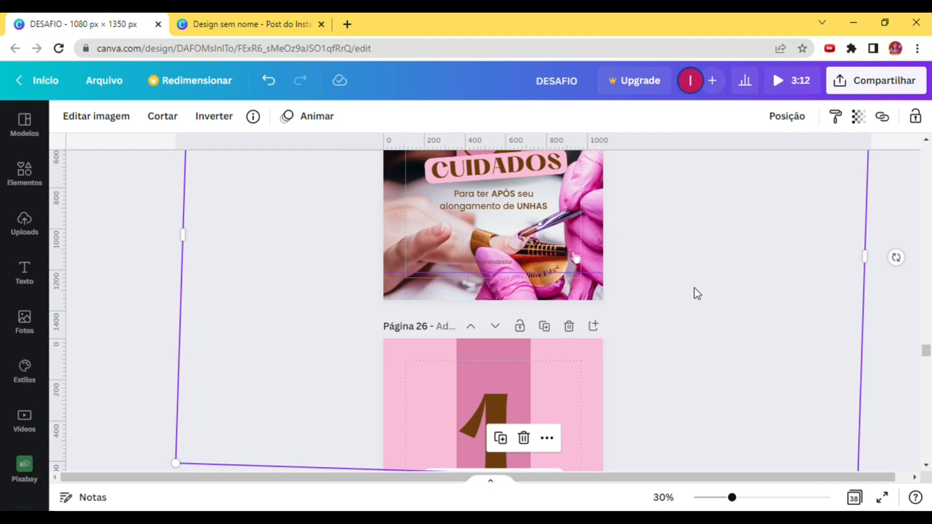
mouse_move(601, 241)
mouse_down()
mouse_move(610, 237)
mouse_move(603, 228)
mouse_up()
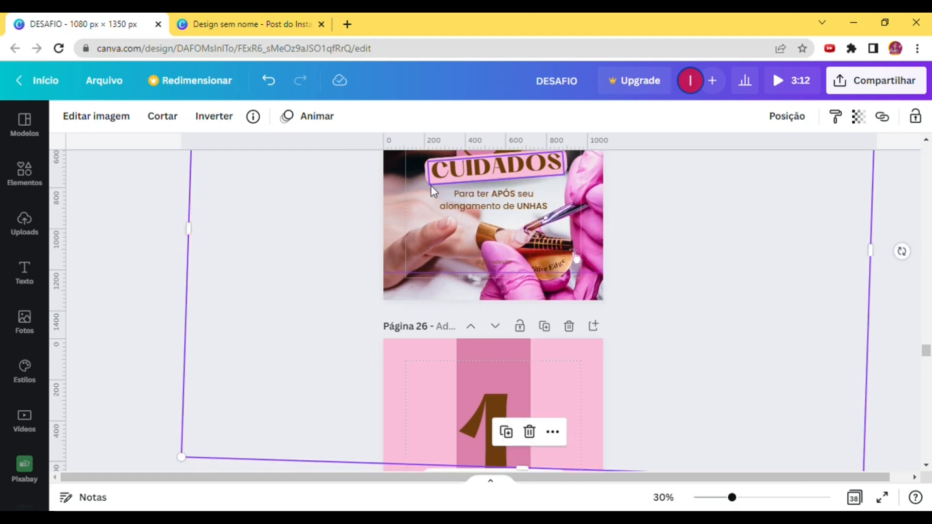
scroll(552, 232, up, 3)
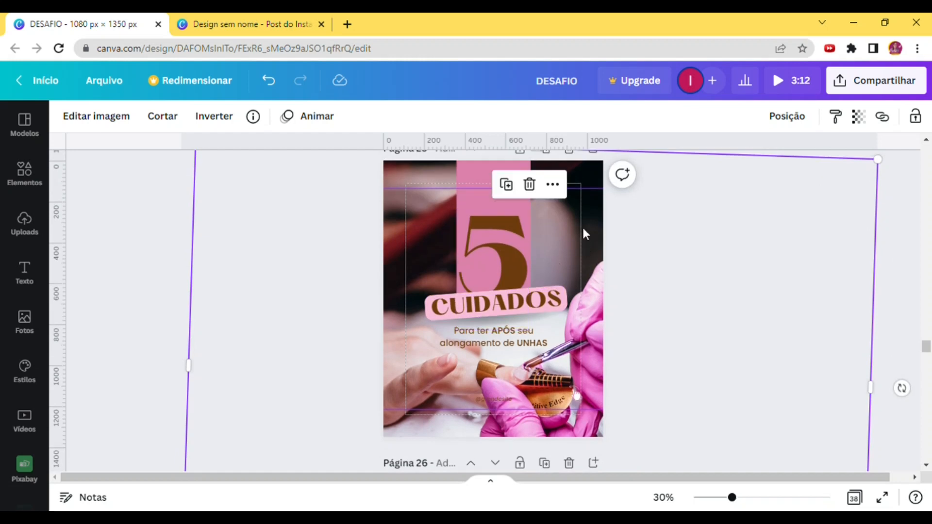
scroll(610, 210, down, 2)
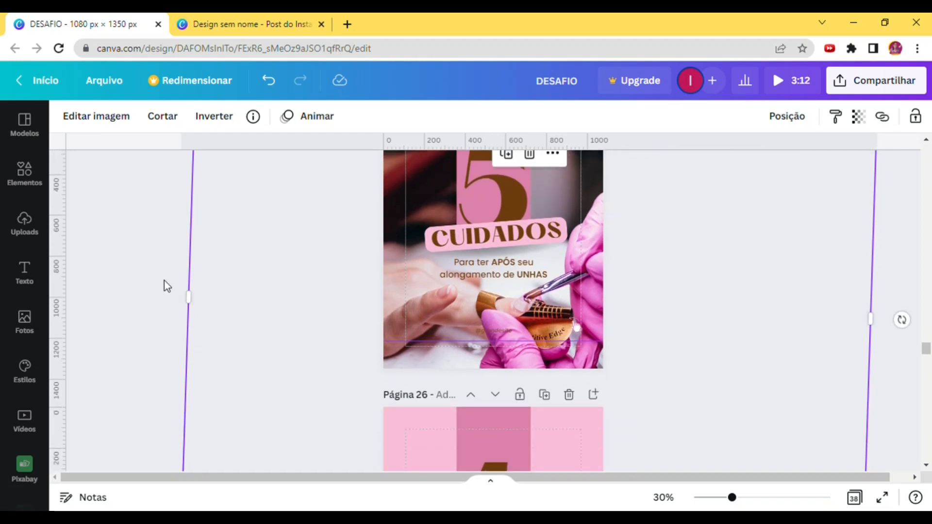
click(164, 285)
scroll(770, 301, up, 2)
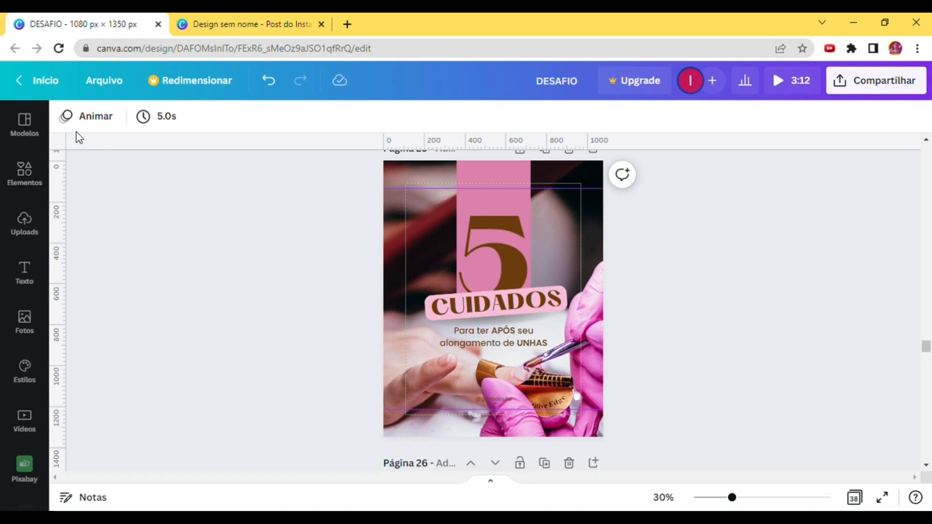
- Search the elements for BLUR, add the orange circular blur graphic, and enlarge it over the cover's upper-right corner
click(25, 173)
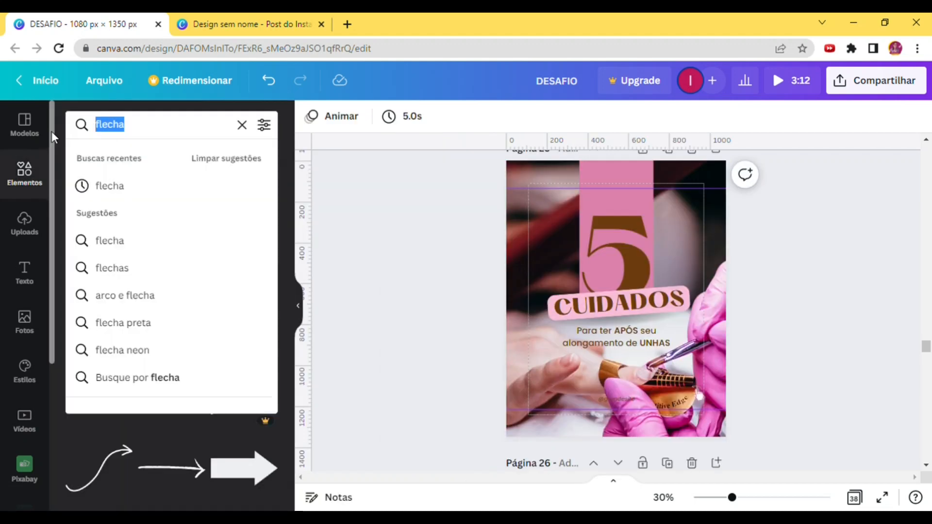
text(BLUR)
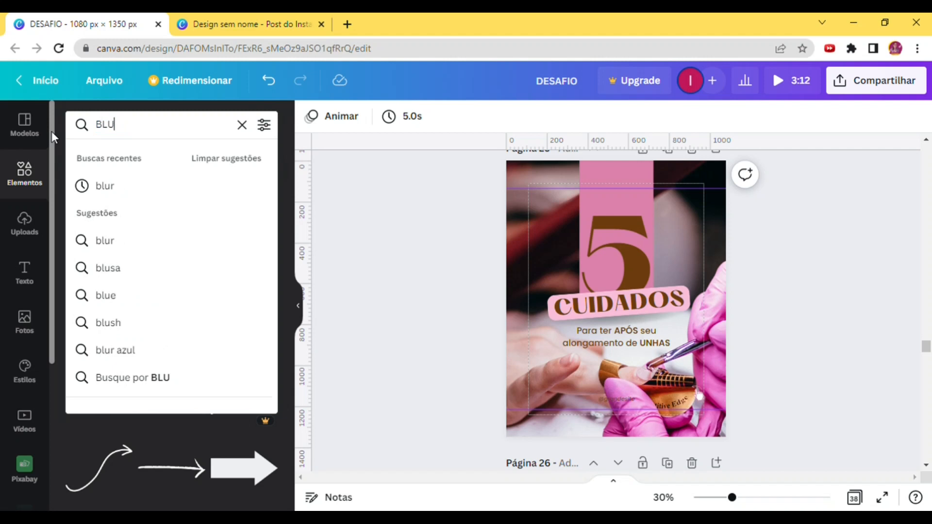
key(Return)
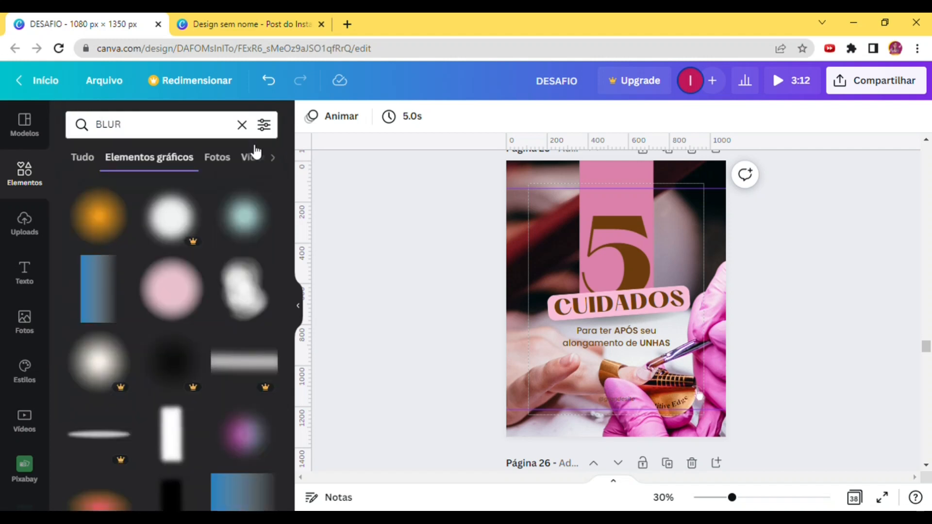
click(112, 233)
drag(666, 251, 783, 186)
drag(713, 291, 746, 230)
- Recolor the blur with the document's dark pink and enlarge it well beyond the cover's upper-right edges
click(323, 125)
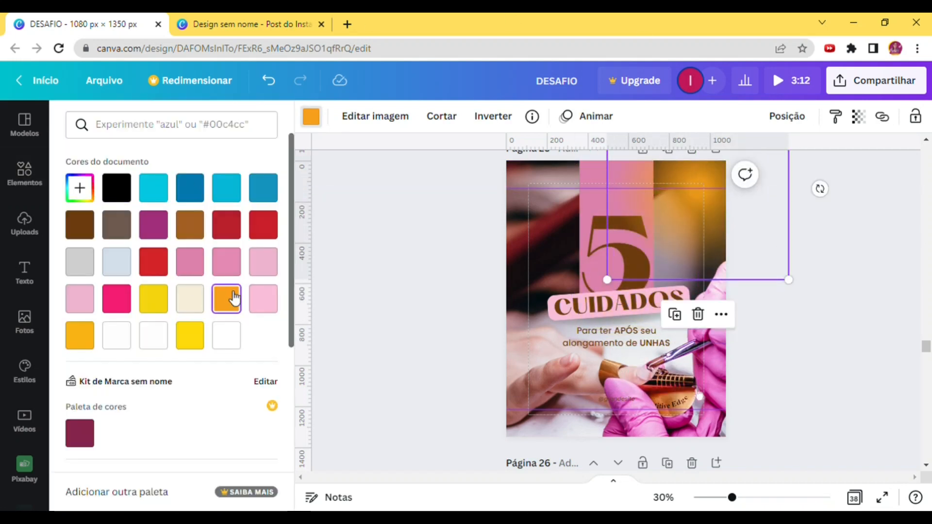
click(203, 262)
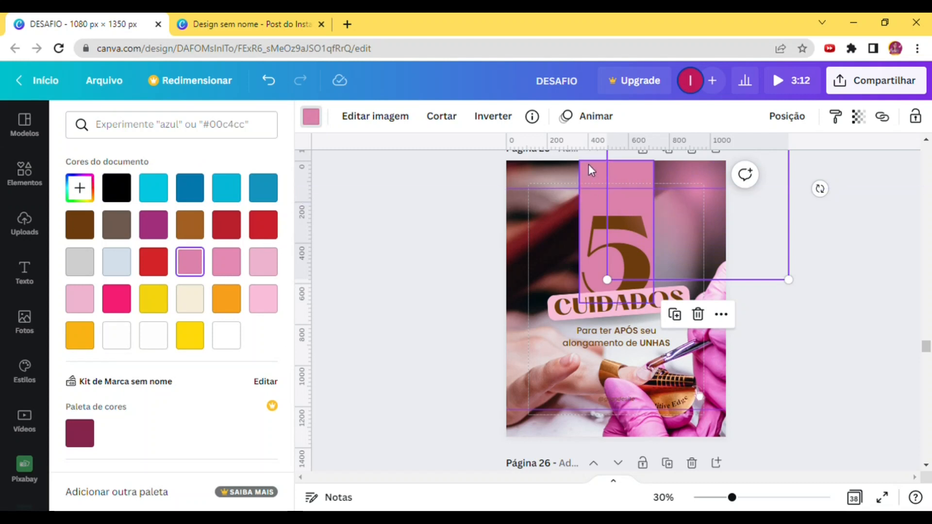
drag(607, 280, 493, 394)
drag(677, 257, 731, 195)
drag(548, 332, 440, 442)
drag(672, 235, 720, 180)
- Layer the pink blur directly above the background photo, behind the cover's text and shapes
click(787, 117)
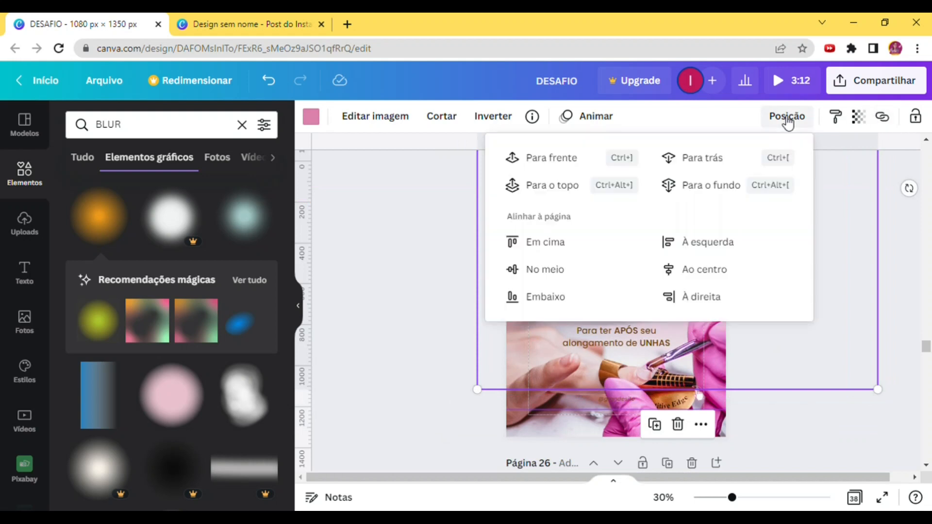
click(715, 185)
click(579, 165)
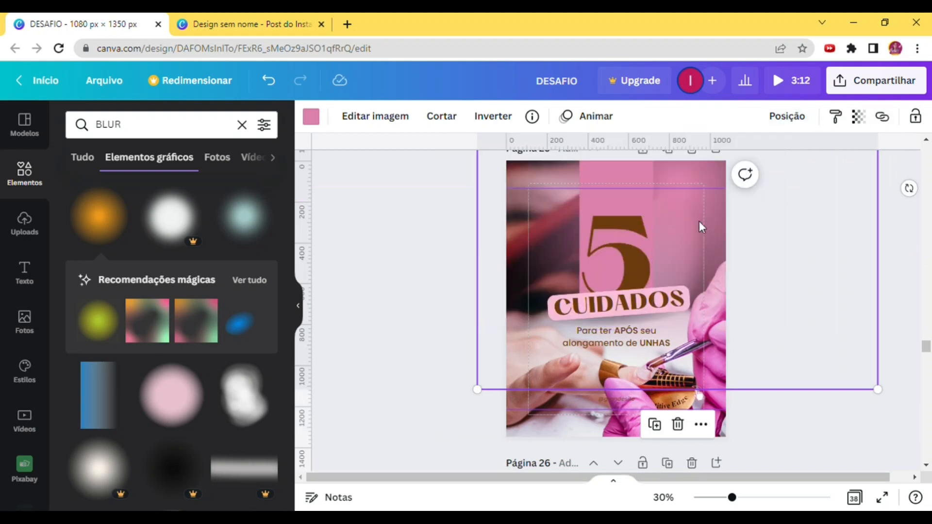
- Duplicate the pink blur slightly lower on the cover's right side and layer the copy just above the background photo
drag(698, 222, 722, 204)
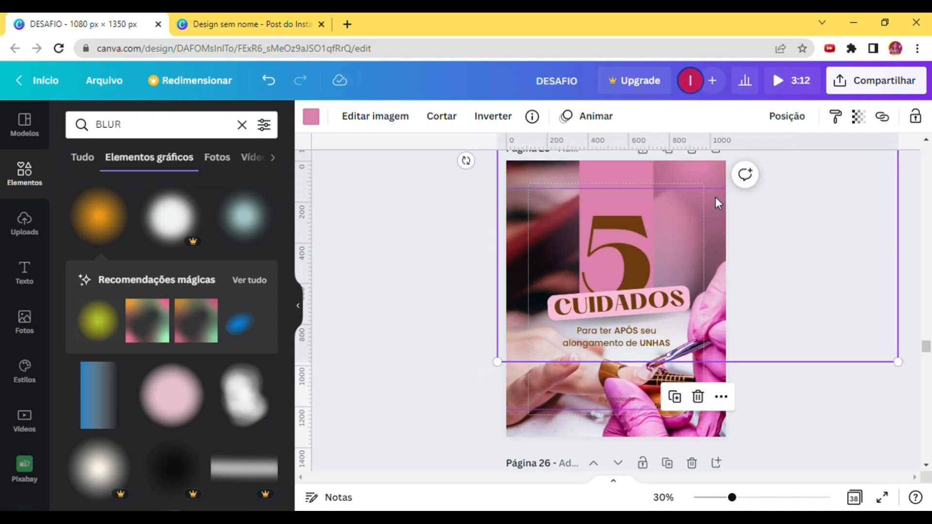
drag(707, 211, 710, 263)
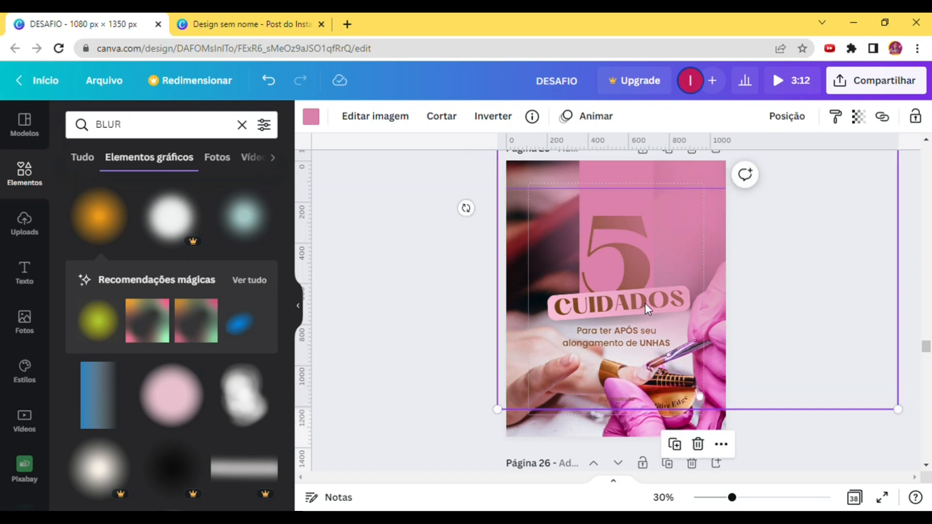
click(787, 116)
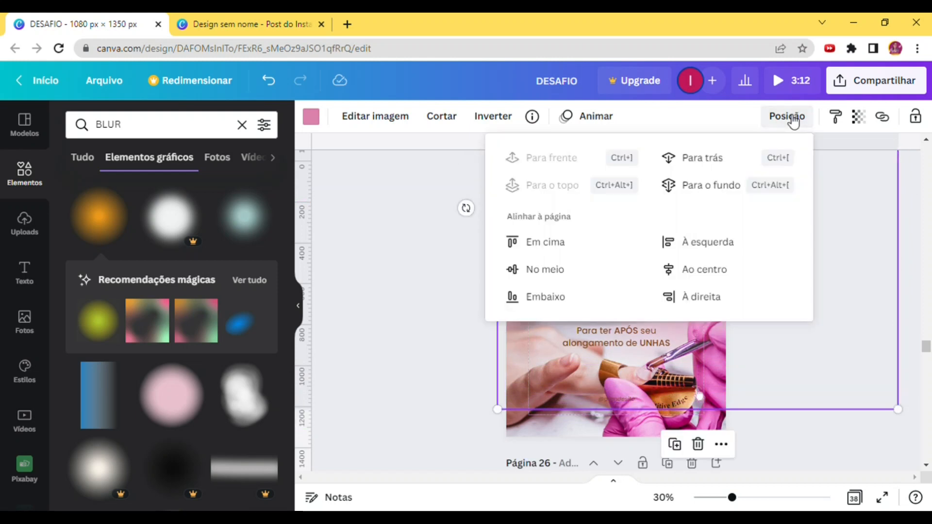
click(712, 186)
click(562, 158)
click(878, 430)
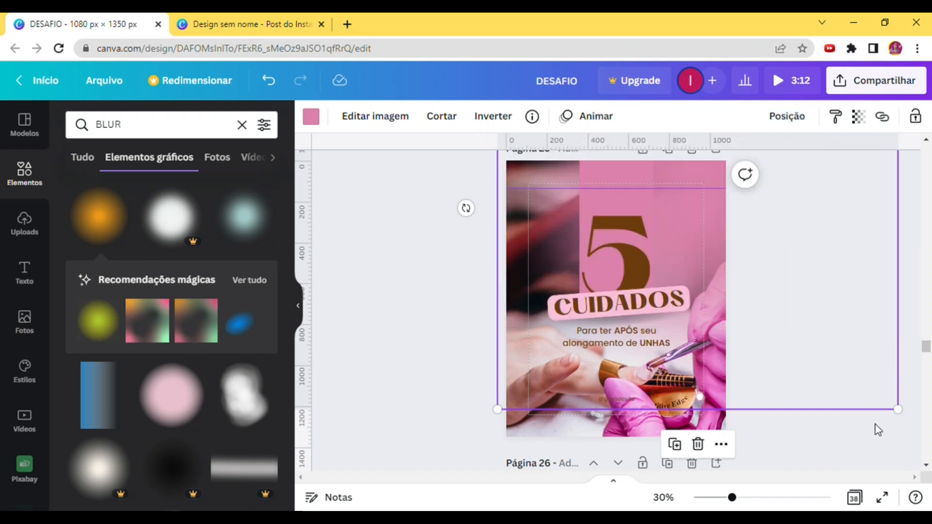
- Move the upper pink blur farther left so its color spreads behind the large 5
click(695, 175)
drag(694, 172, 664, 182)
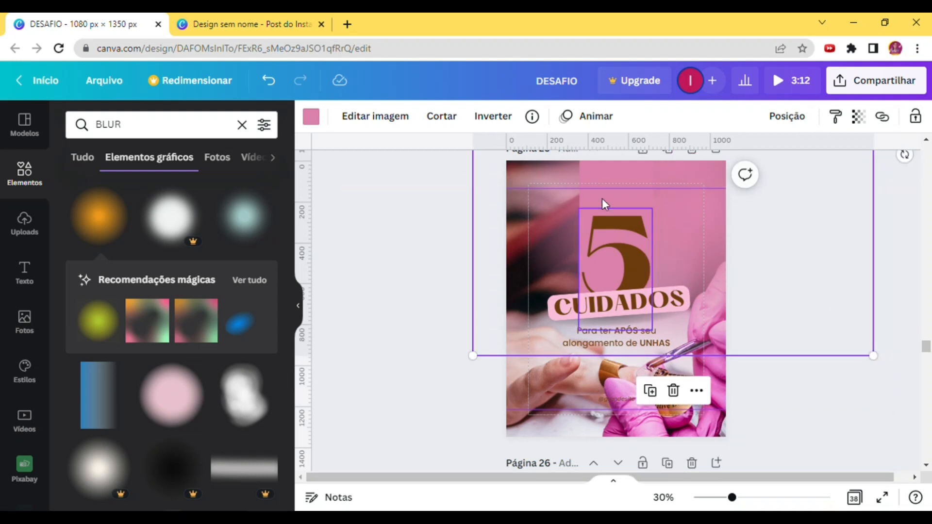
drag(701, 183, 688, 179)
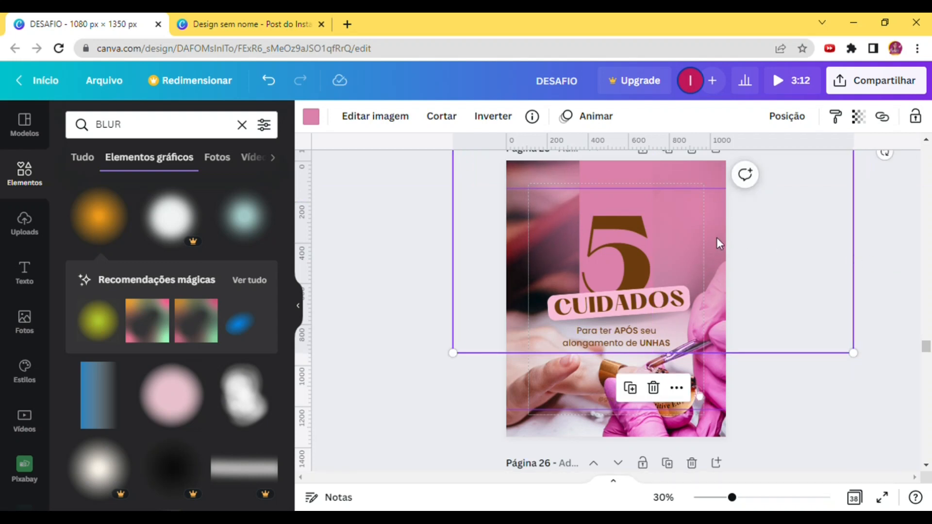
- Place another pink blur over the cover's lower-left corner, layered behind the text and just above the photo
drag(716, 237, 555, 453)
click(787, 116)
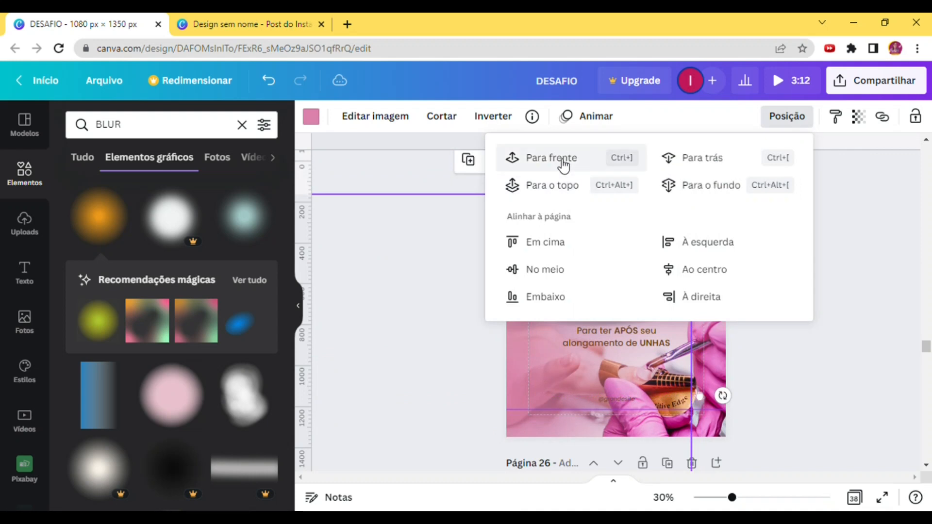
click(882, 301)
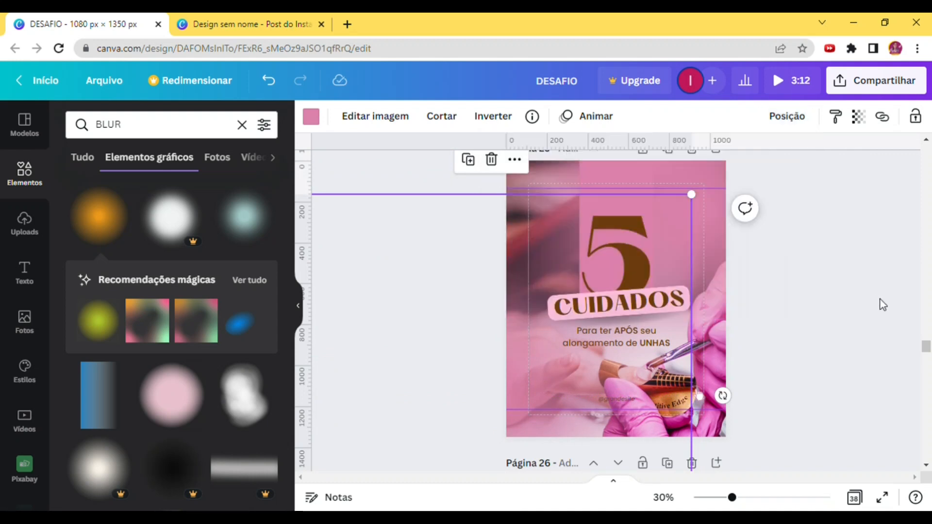
click(881, 301)
mouse_move(542, 418)
mouse_down()
mouse_move(556, 437)
mouse_move(546, 435)
mouse_up()
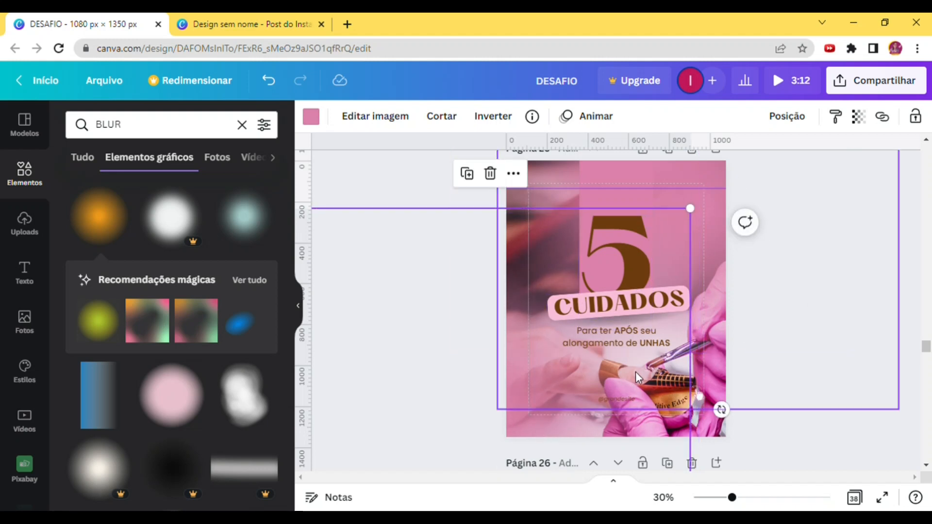
- Left-align the Instagram handle, narrow its text box, and move it to the cover's left margin
drag(733, 498, 755, 504)
scroll(811, 316, down, 3)
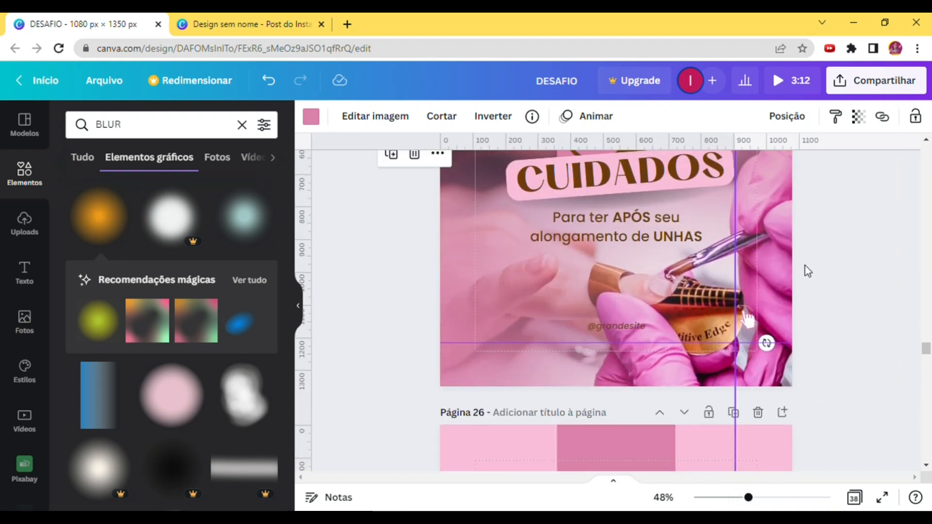
click(298, 306)
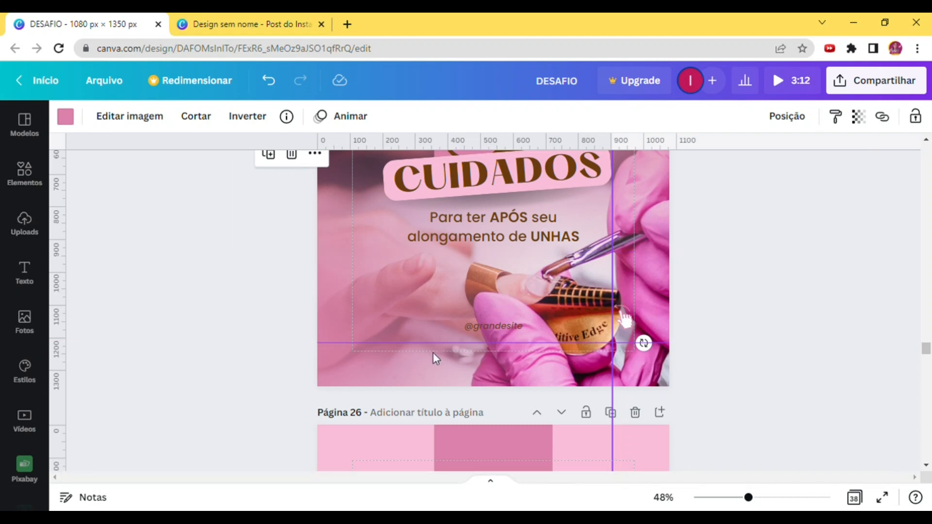
click(503, 327)
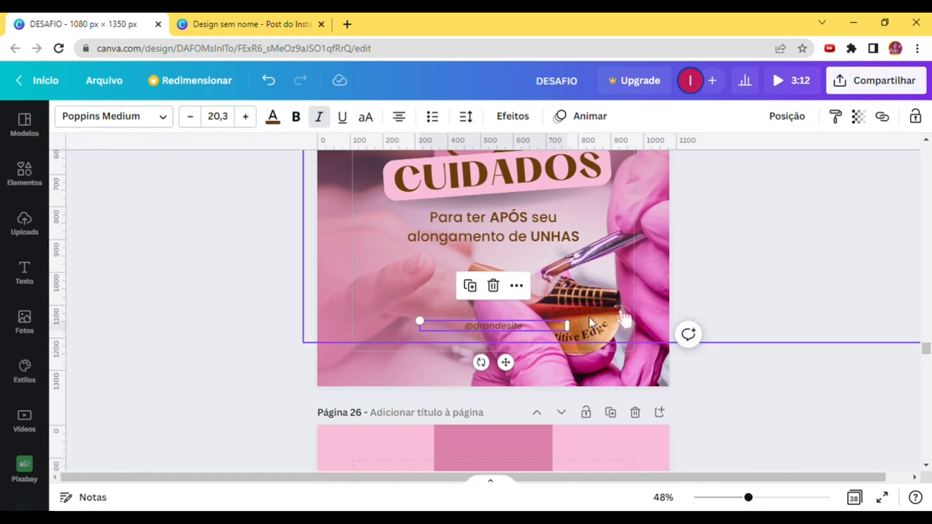
click(399, 117)
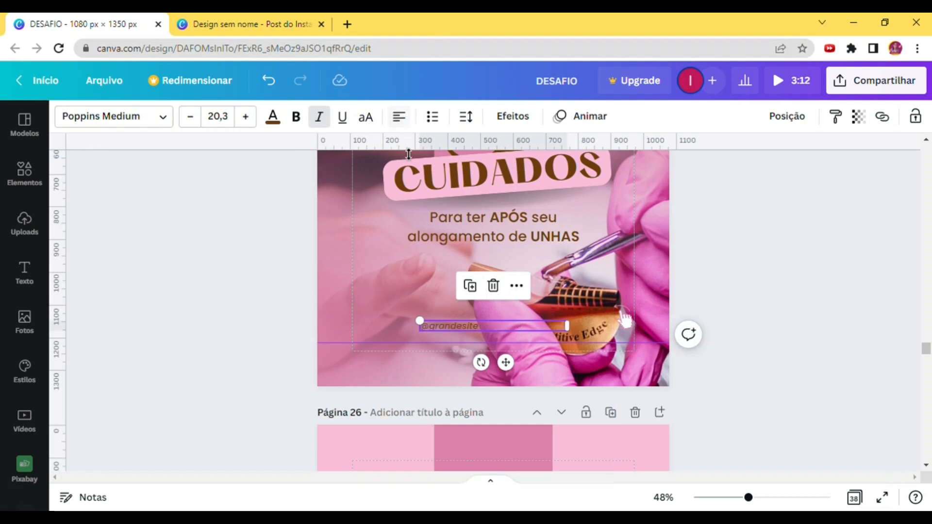
drag(572, 331, 519, 335)
drag(470, 360, 406, 378)
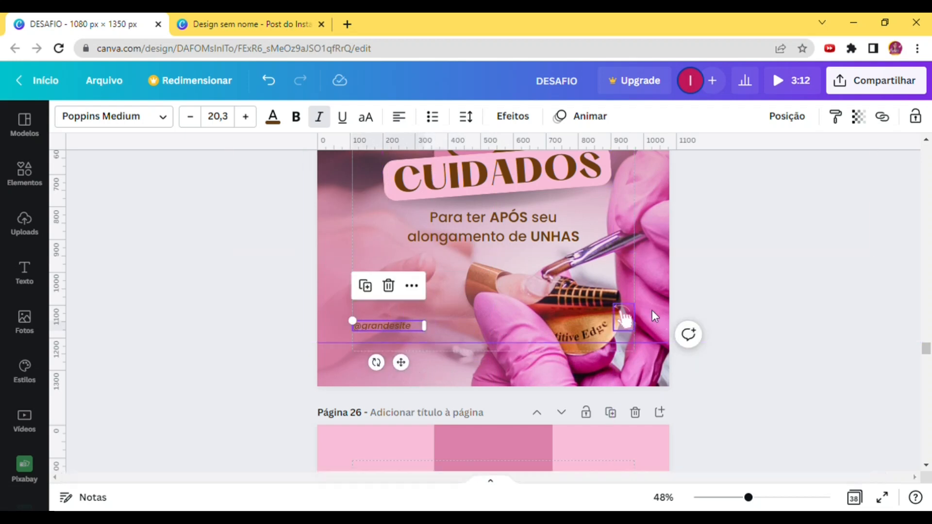
- Change the Instagram handle's text color to white
drag(749, 498, 775, 502)
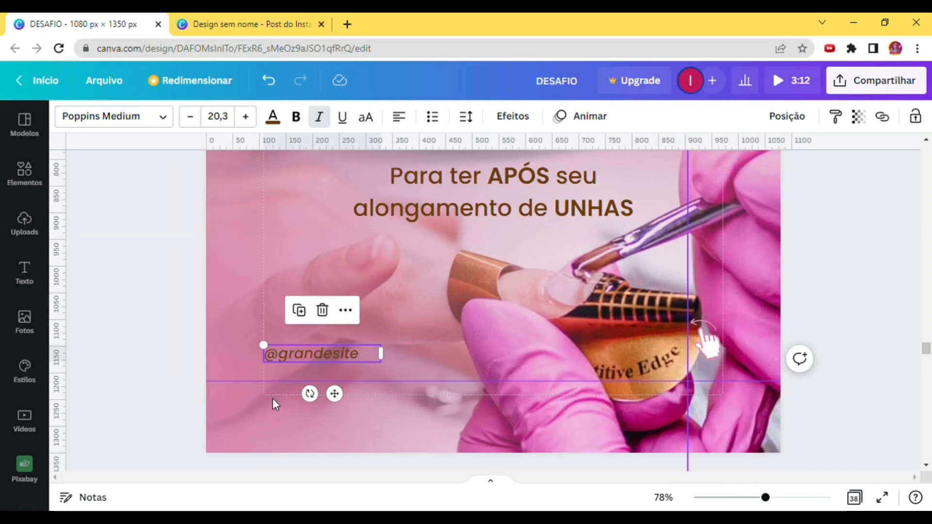
click(188, 165)
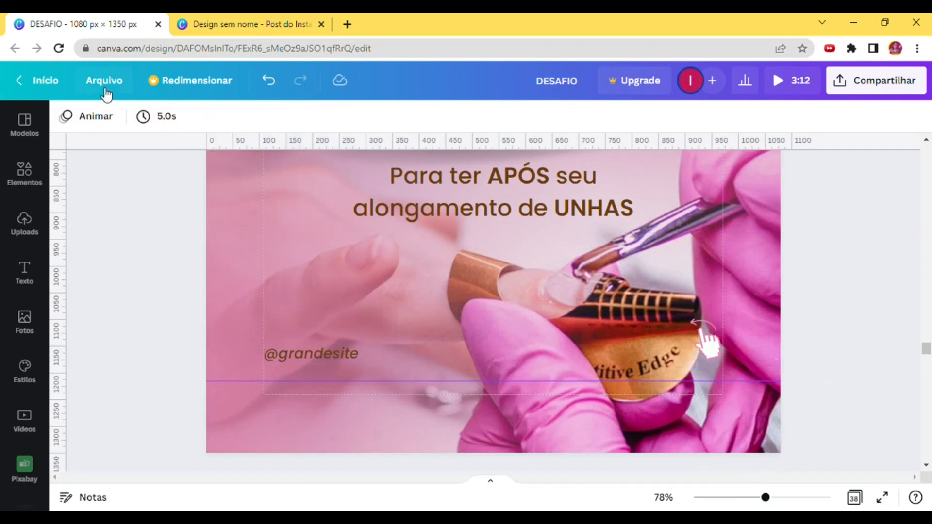
click(325, 357)
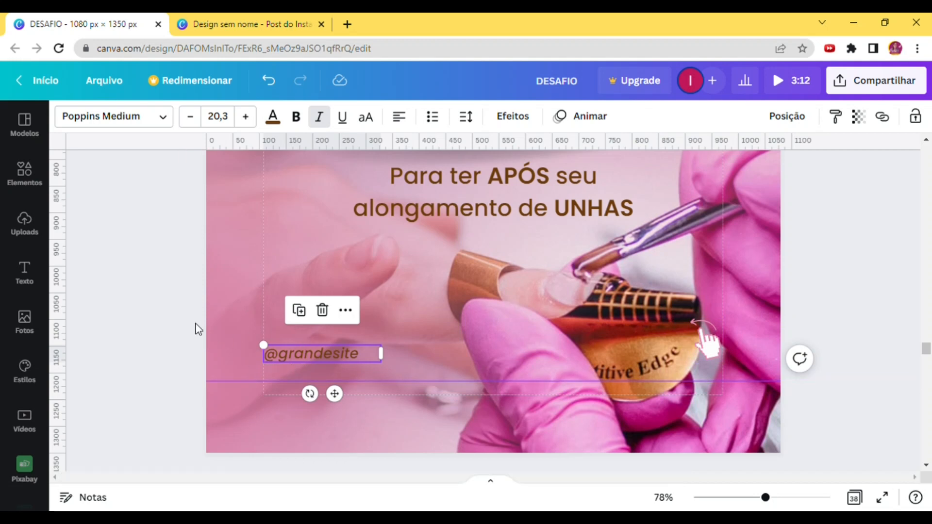
click(274, 119)
click(199, 348)
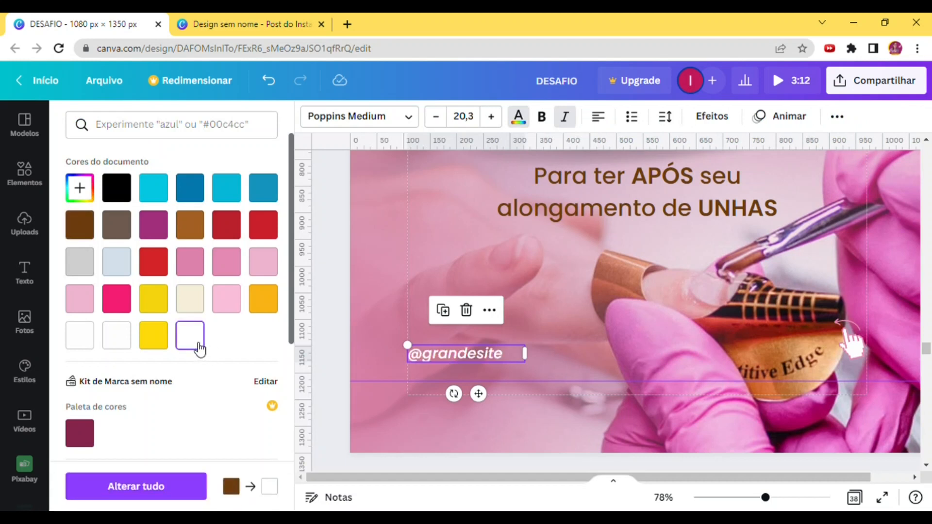
click(850, 351)
click(853, 311)
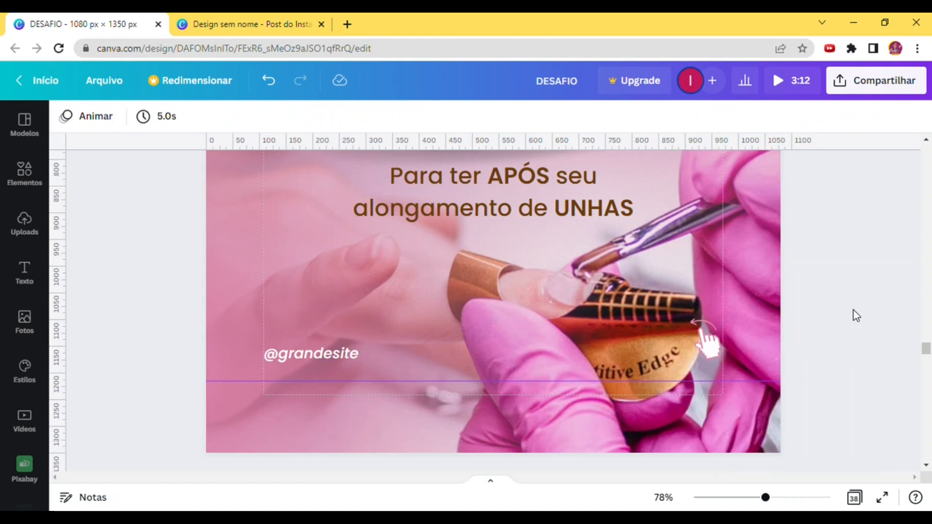
- Lower the background photo within its crop so the nail and brush sit farther below the subtitle
click(769, 427)
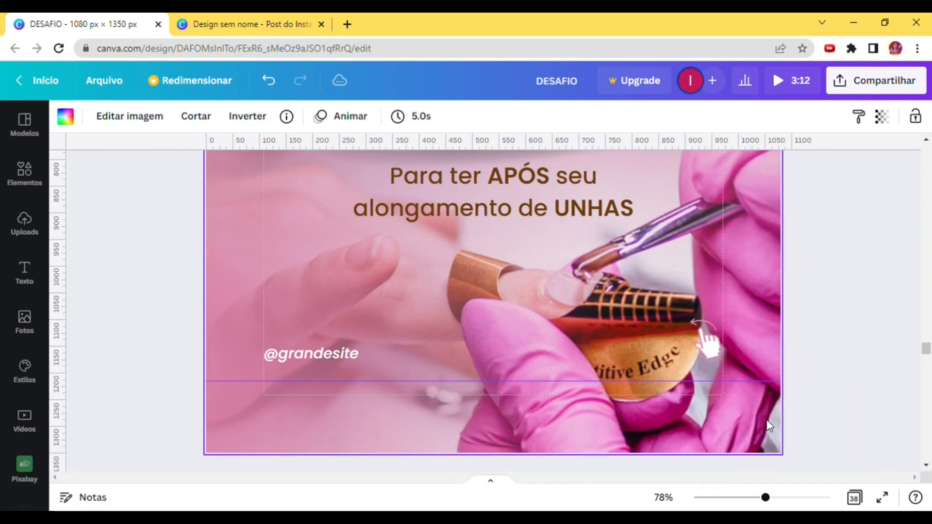
double_click(769, 426)
drag(768, 351, 764, 389)
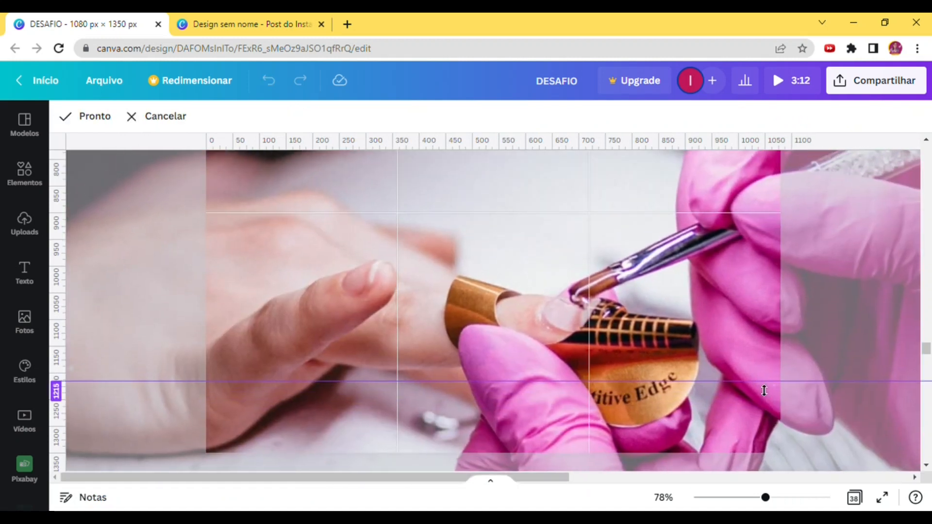
click(110, 119)
click(918, 298)
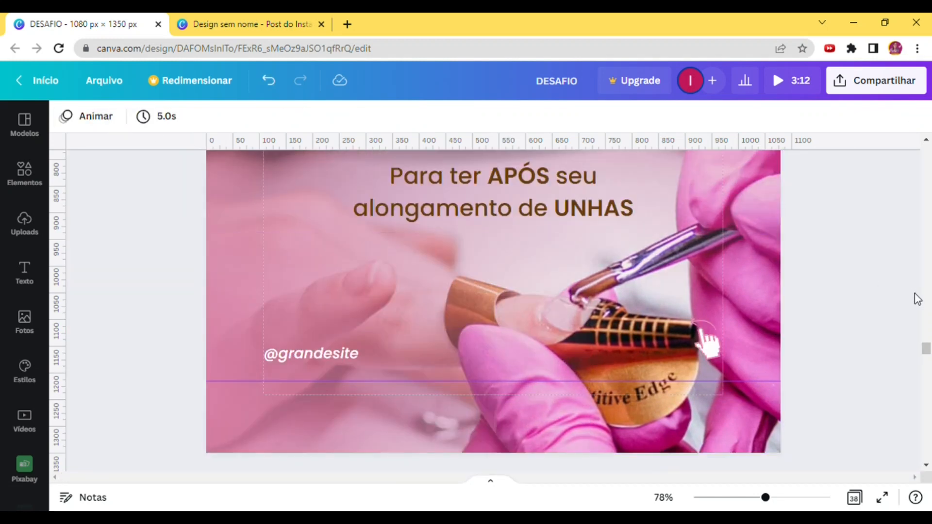
- Move the white swipe-hand icon up beside the "alongamento de UNHAS" subtitle, above the brush
scroll(866, 306, down, 2)
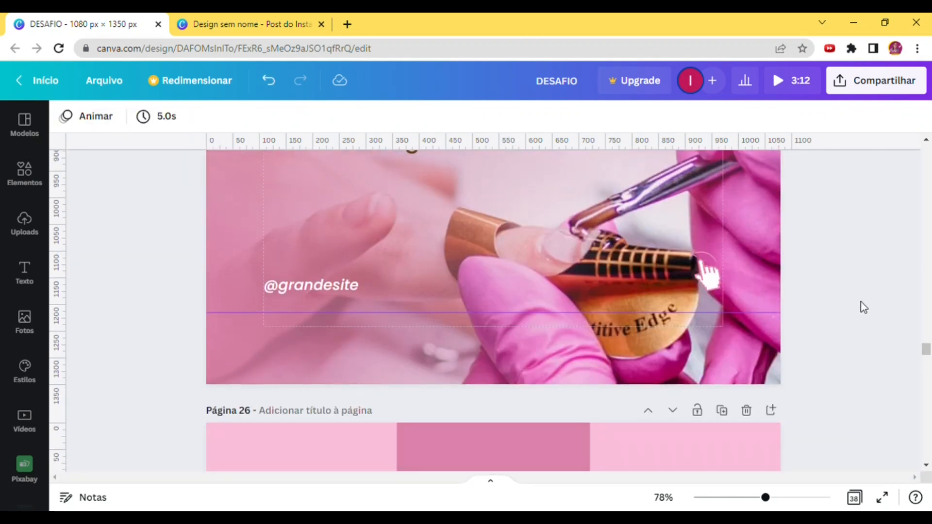
scroll(863, 307, up, 2)
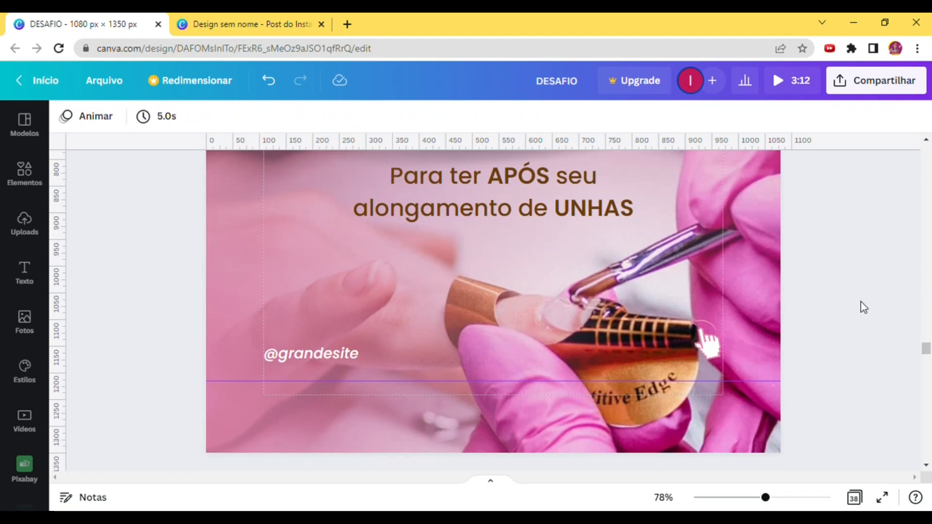
scroll(864, 306, up, 2)
scroll(861, 306, down, 2)
click(713, 353)
drag(711, 354, 682, 214)
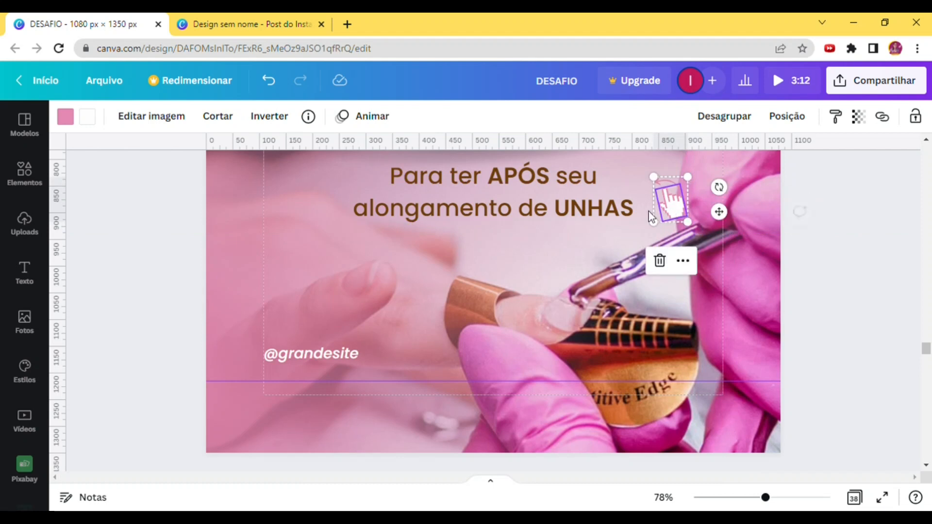
click(863, 391)
- Review the whole photo cover and compare it with the plain pink cover on page 24
drag(765, 498, 740, 498)
scroll(722, 297, up, 2)
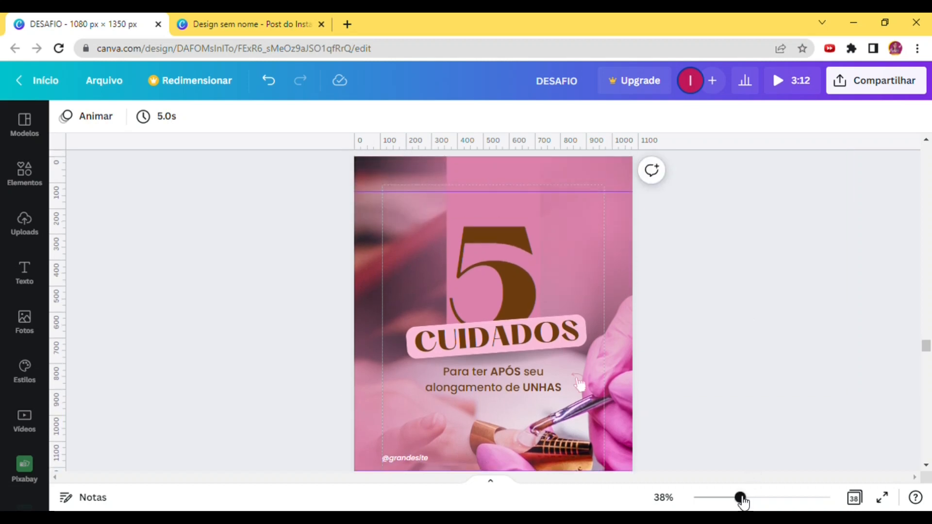
drag(740, 498, 726, 498)
scroll(707, 319, up, 3)
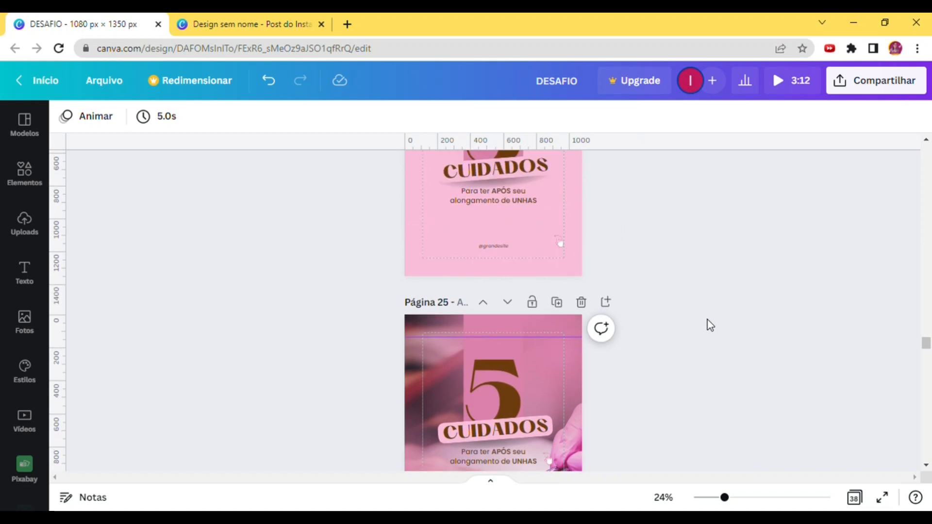
scroll(707, 320, up, 3)
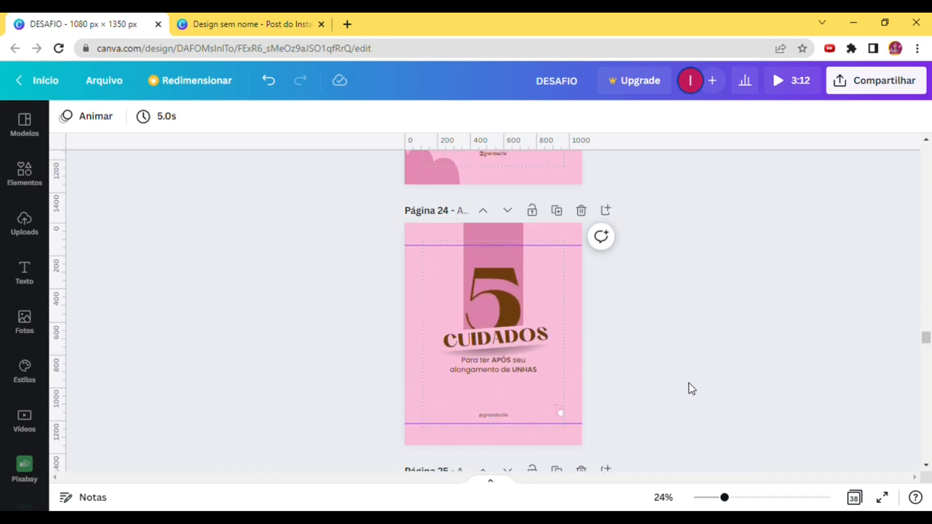
- Compare the original list post on page 23 with the plain pink cover on page 24 and the photo cover on page 25
scroll(710, 397, up, 4)
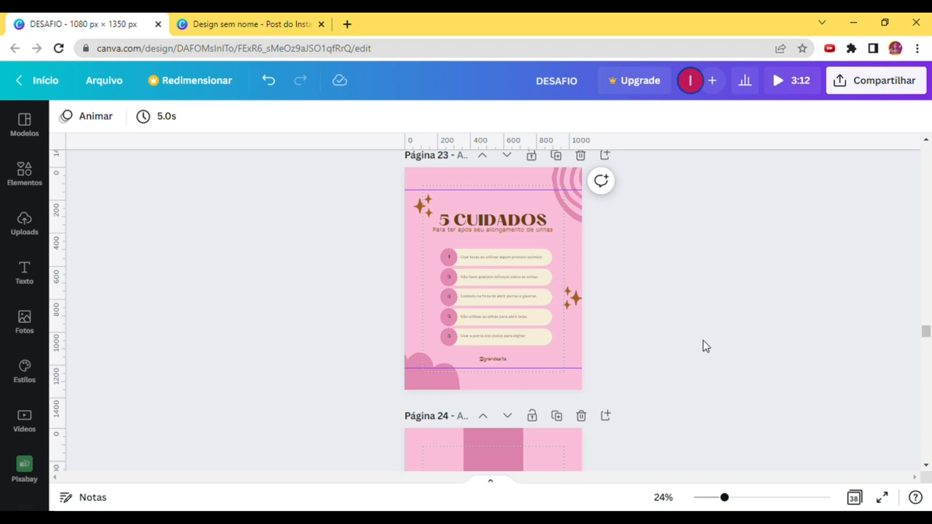
scroll(704, 342, down, 5)
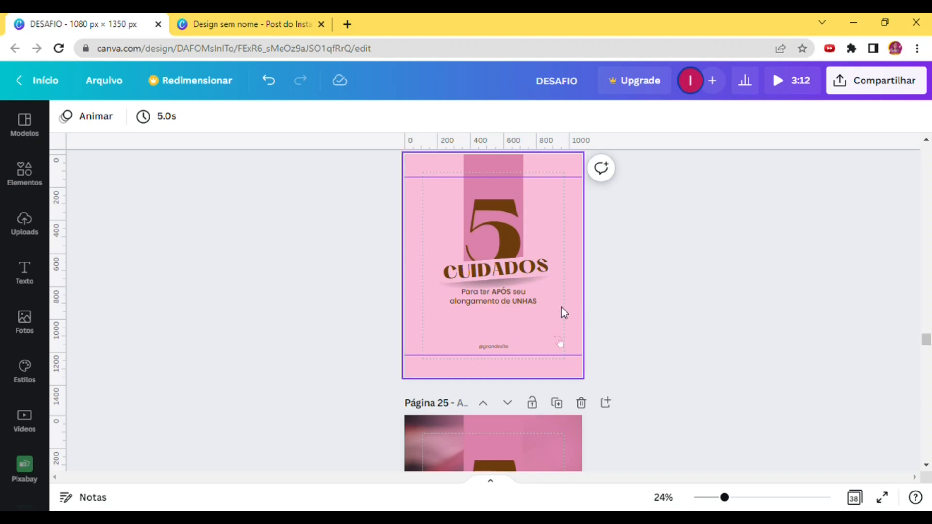
scroll(697, 304, down, 5)
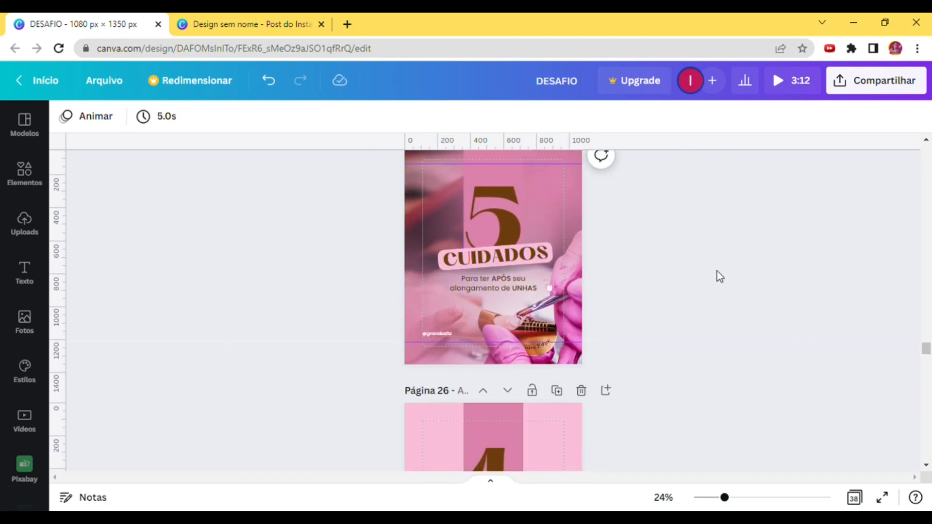
scroll(718, 273, up, 2)
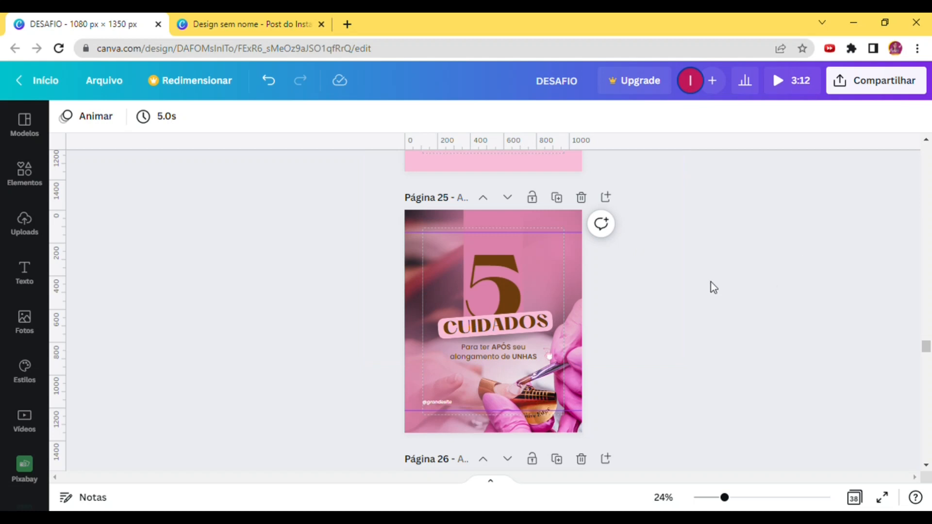
scroll(711, 282, down, 2)
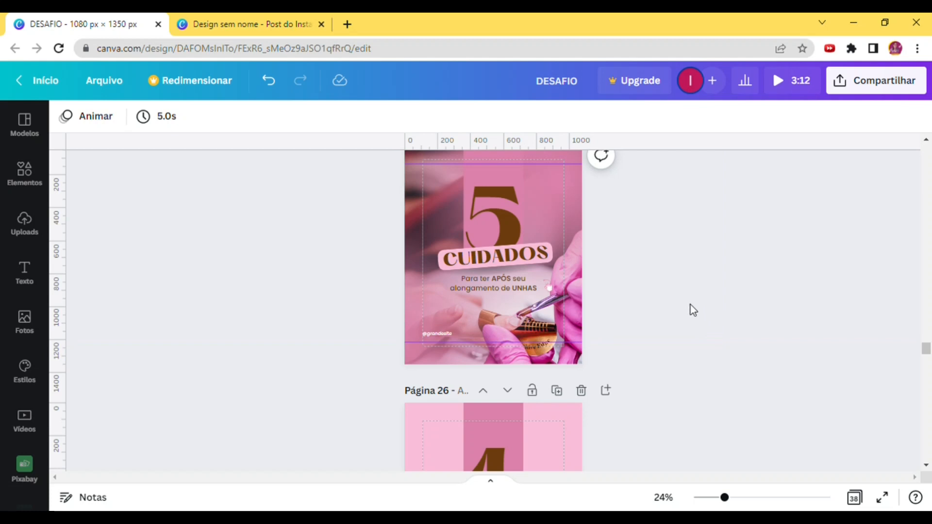
scroll(690, 305, down, 5)
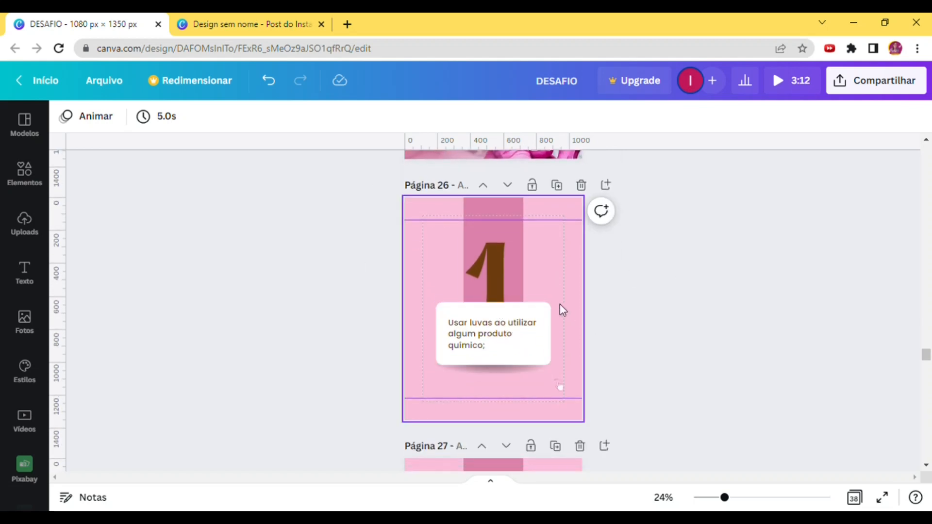
scroll(564, 305, up, 7)
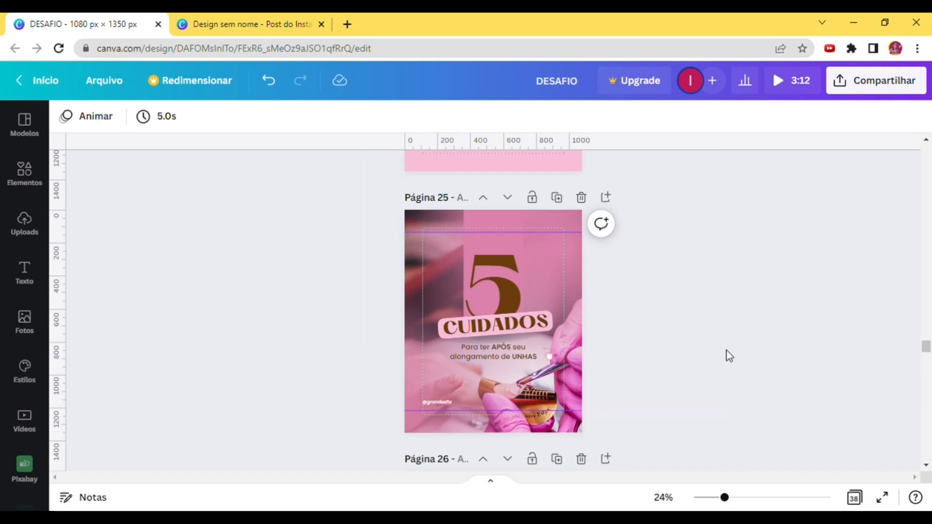
scroll(729, 352, down, 5)
scroll(730, 351, up, 3)
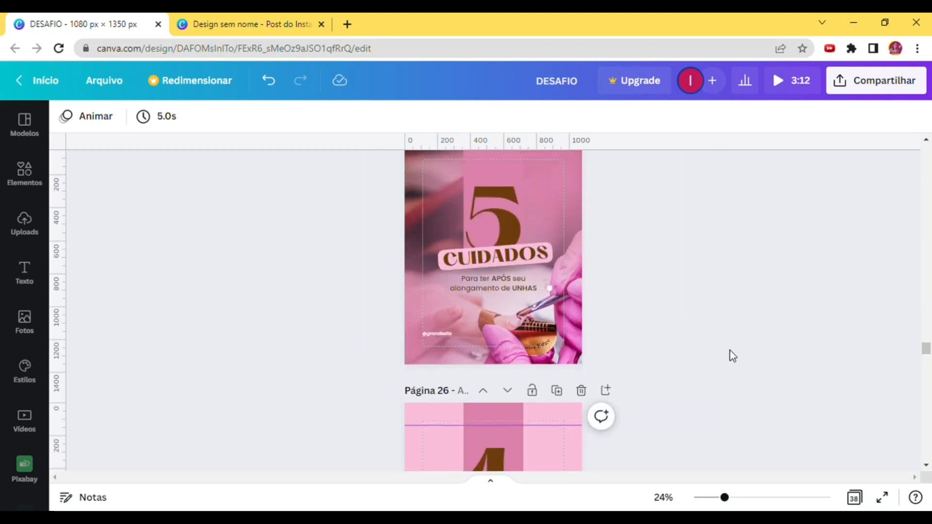
- Review the numbered tip pages from page 26 onward through the "Gostou do conteúdo?" closing page 31
scroll(730, 350, down, 7)
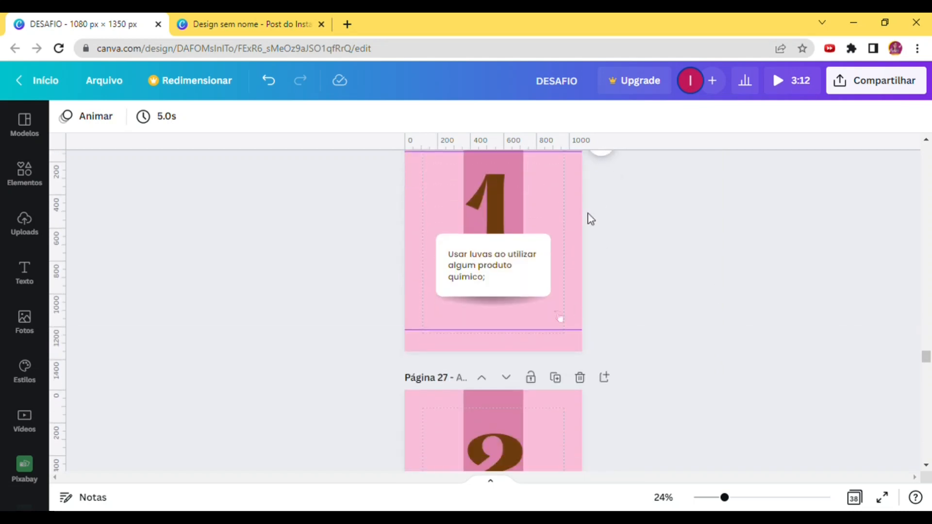
scroll(648, 297, up, 1)
scroll(652, 301, up, 1)
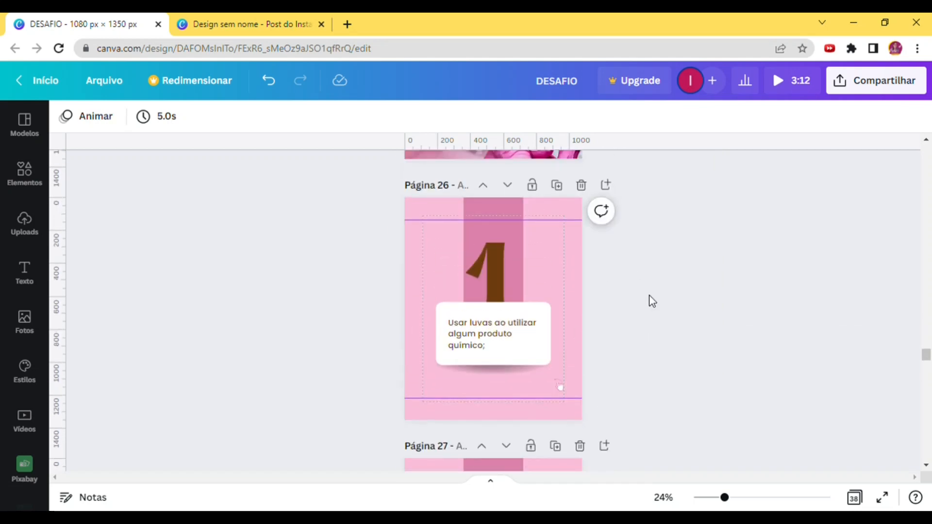
scroll(652, 301, down, 10)
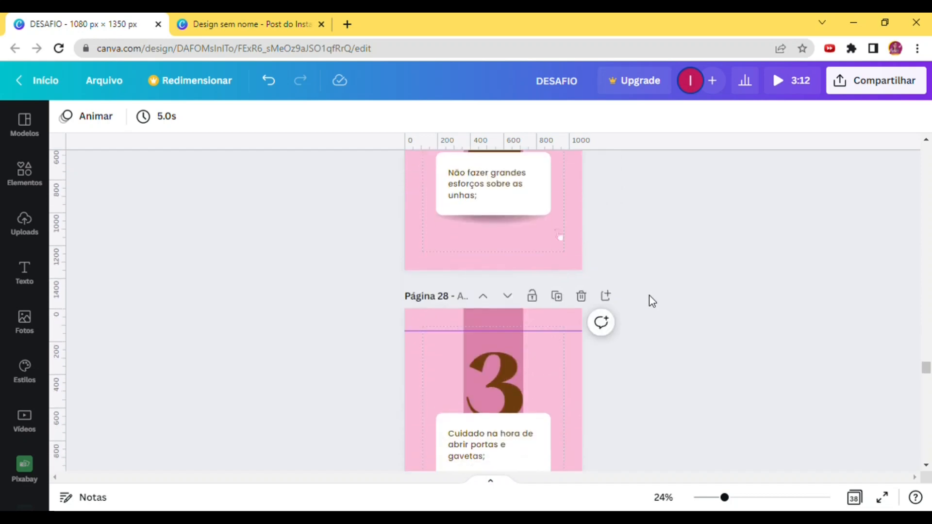
scroll(652, 301, down, 10)
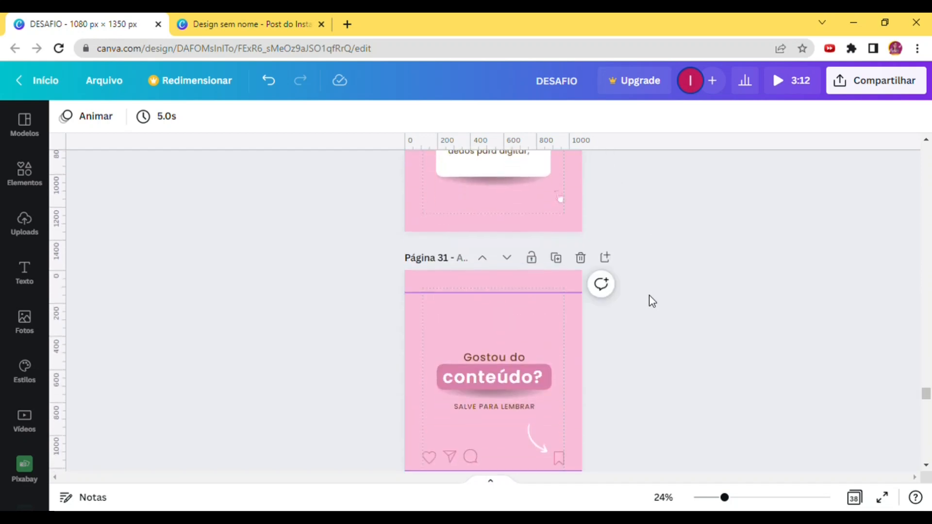
scroll(652, 301, down, 3)
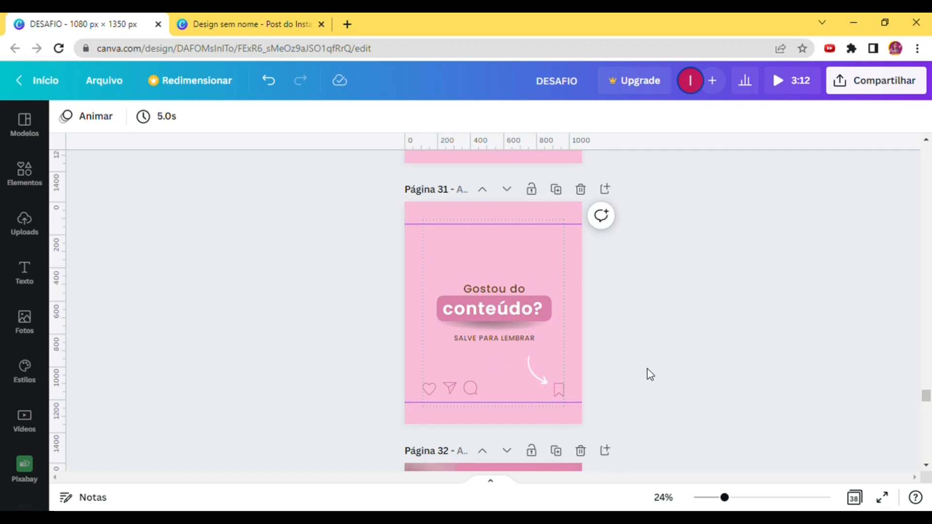
scroll(648, 371, down, 2)
scroll(648, 372, up, 2)
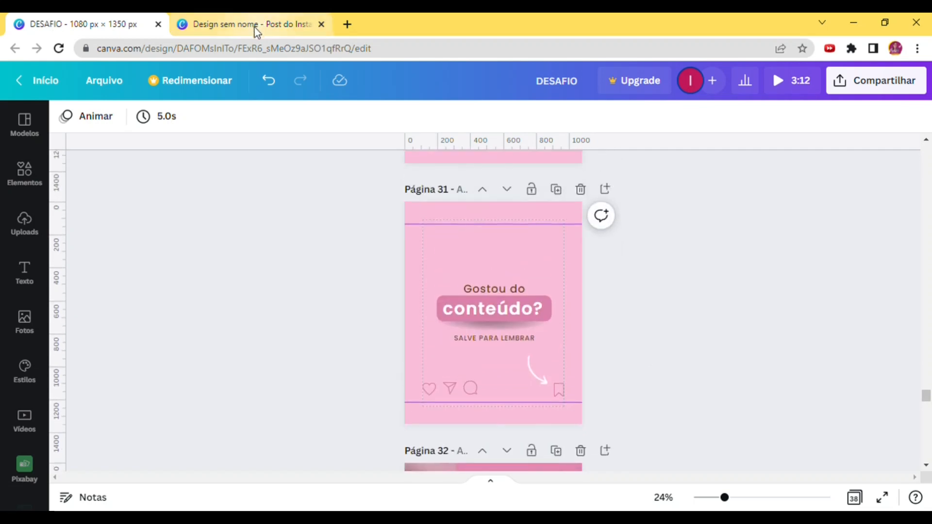
- Compare closing page 31 with the "Gostou do conteúdo?" template in the untitled Instagram post, examining page 31's icons and arrow up close
click(256, 30)
click(531, 407)
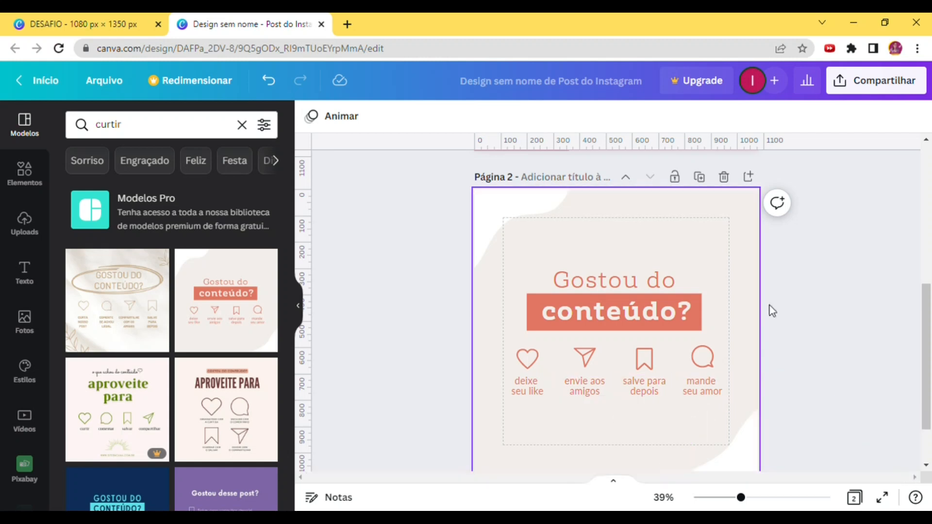
click(115, 25)
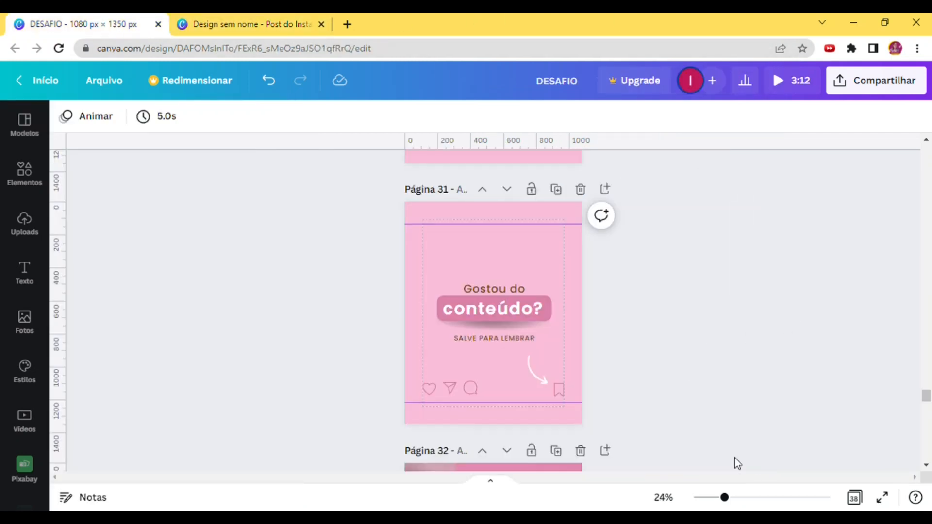
drag(732, 499, 744, 499)
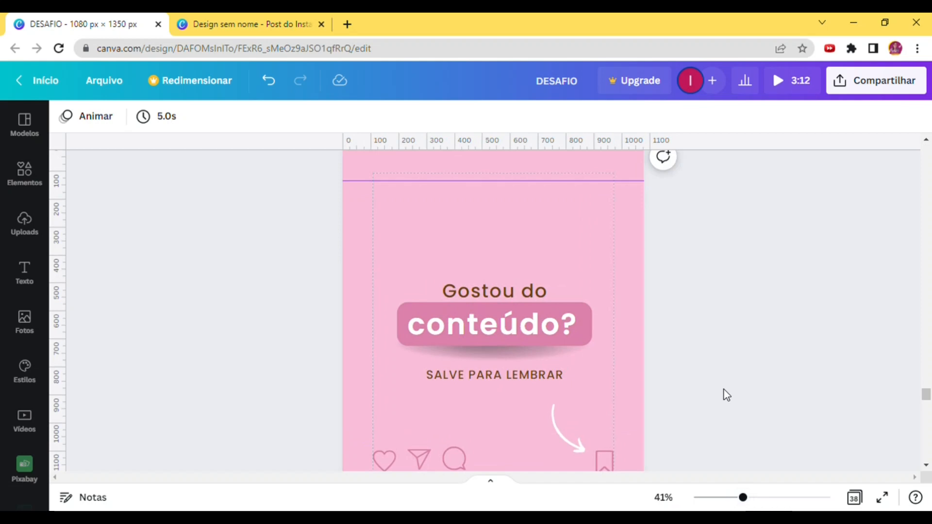
scroll(727, 396, down, 2)
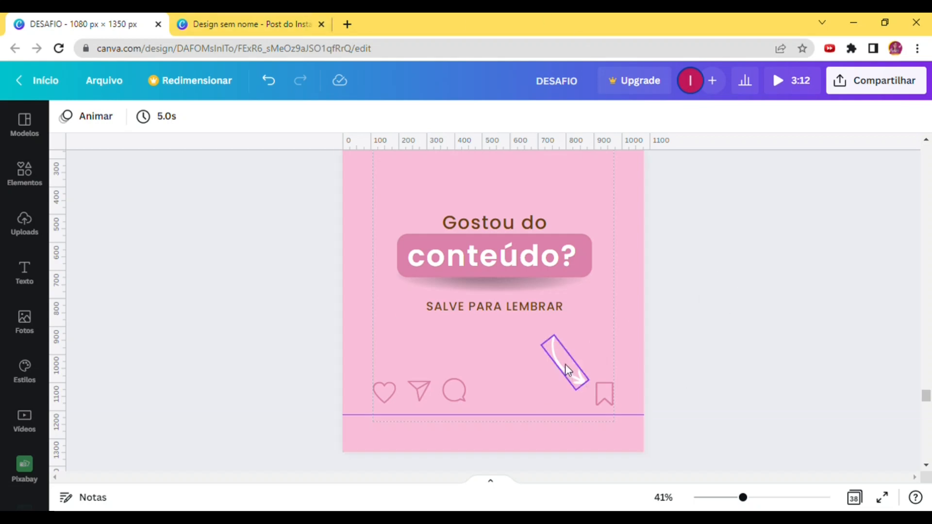
scroll(729, 354, down, 5)
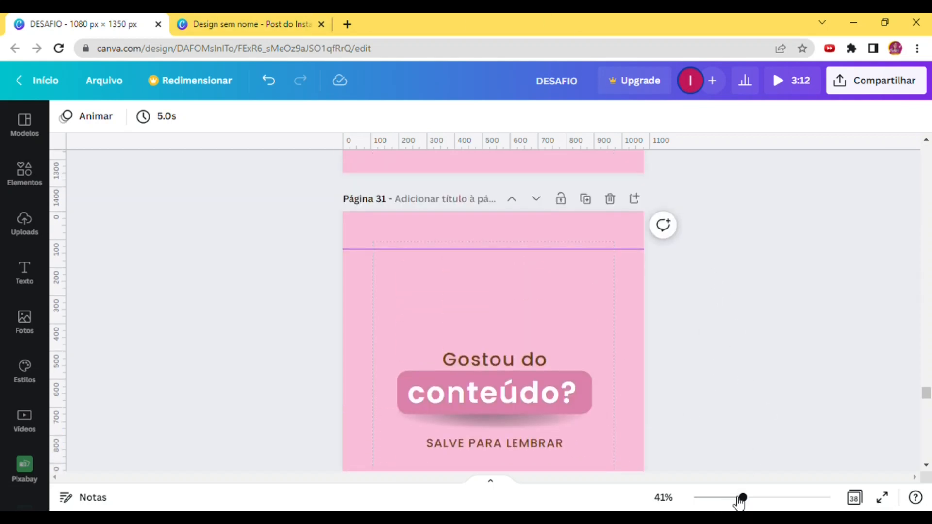
- Go back to the original "5 CUIDADOS" list post on page 23 and examine its numbered items up close
drag(743, 498, 723, 497)
scroll(681, 339, up, 15)
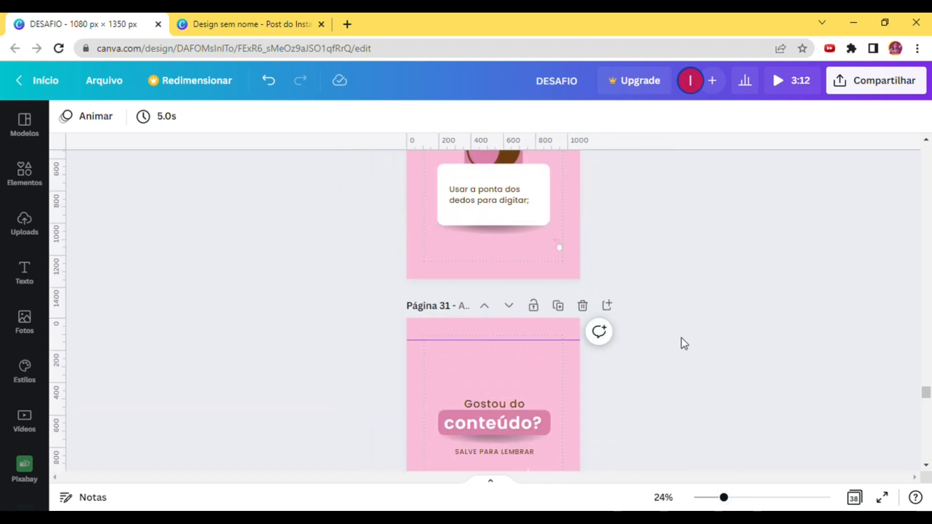
scroll(683, 339, up, 18)
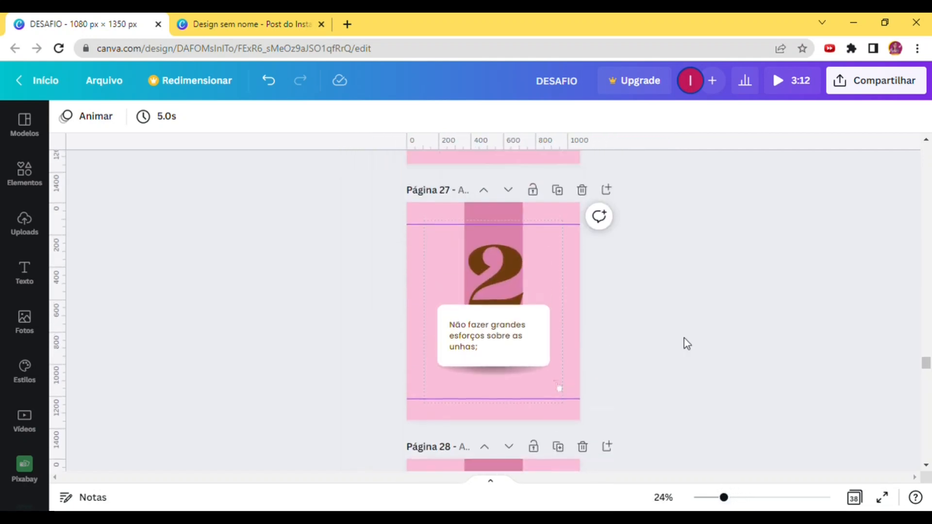
scroll(685, 338, up, 7)
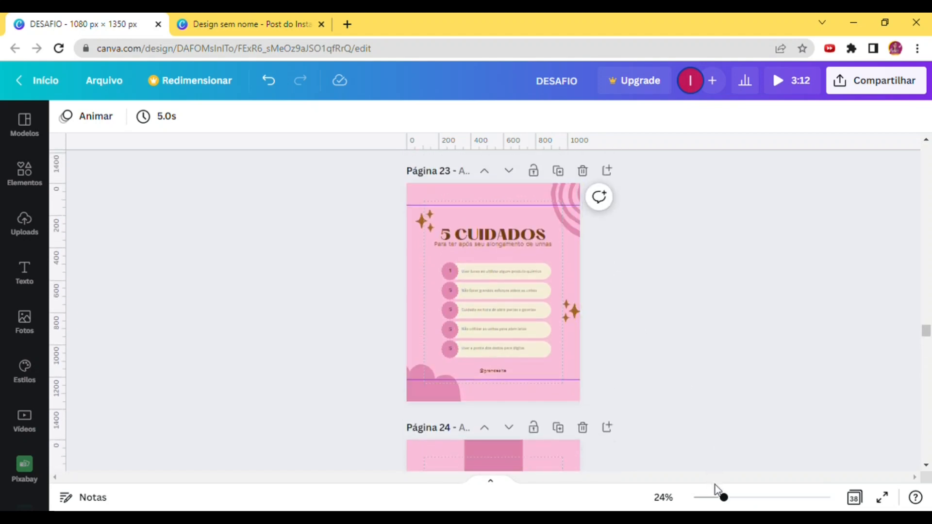
drag(725, 499, 766, 505)
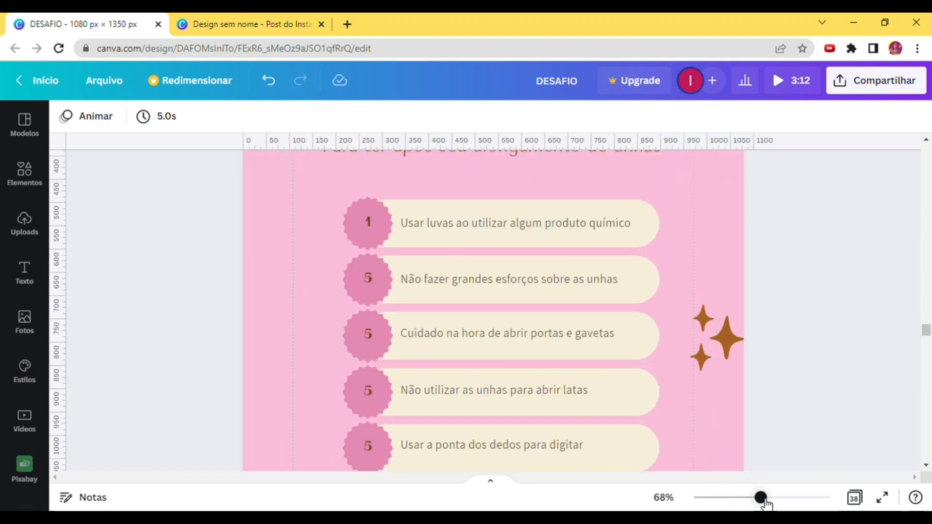
- Examine the number badges beside the five care tips in the untitled Instagram post design
click(233, 24)
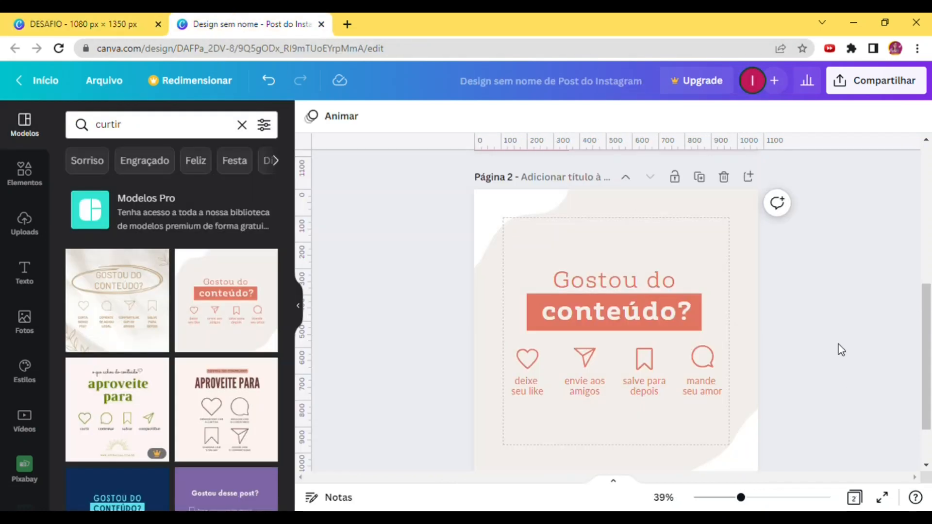
scroll(858, 409, up, 5)
drag(741, 498, 776, 504)
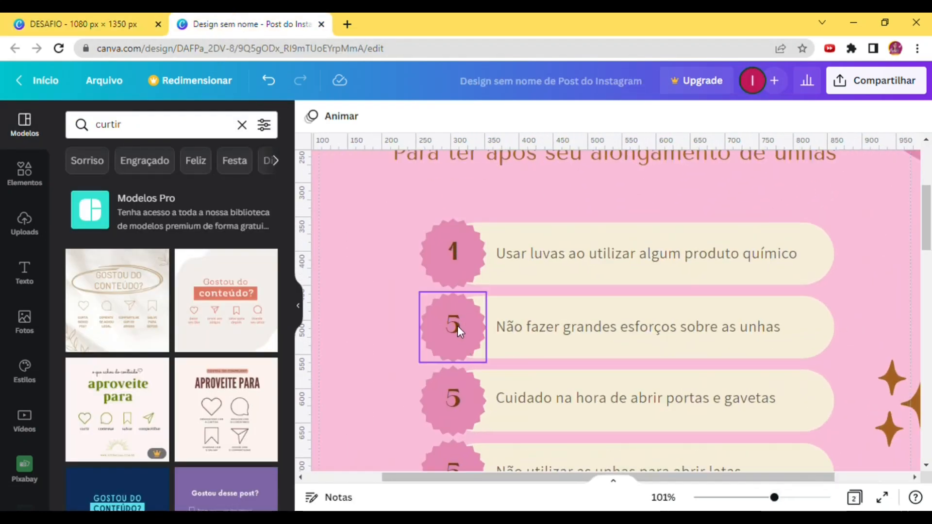
scroll(452, 406, down, 4)
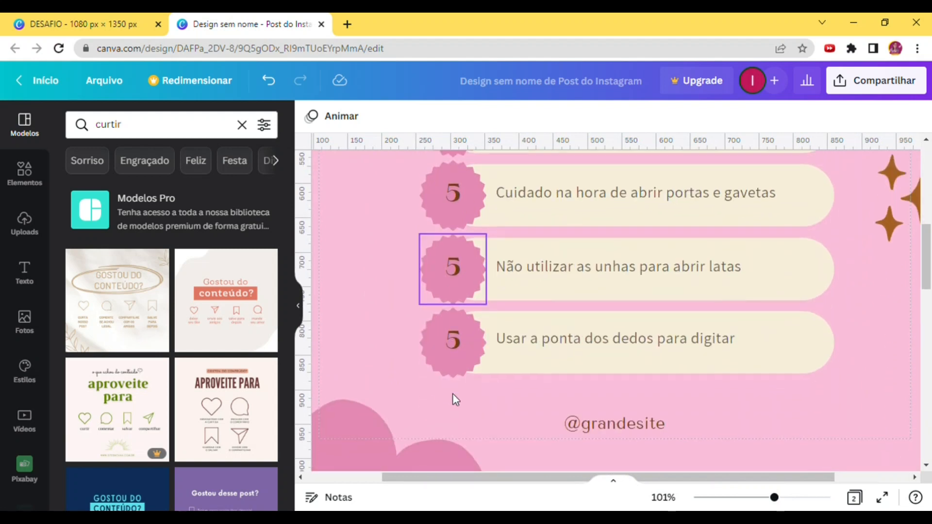
click(457, 273)
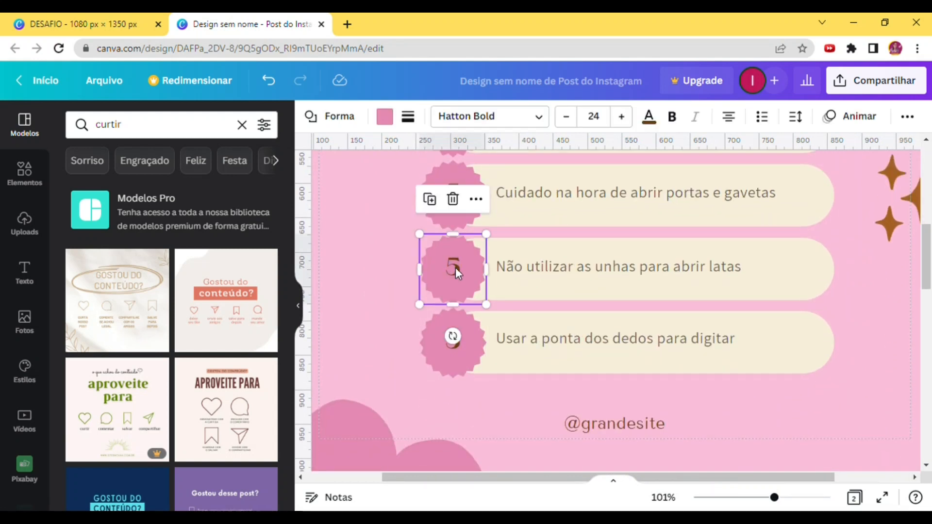
double_click(452, 271)
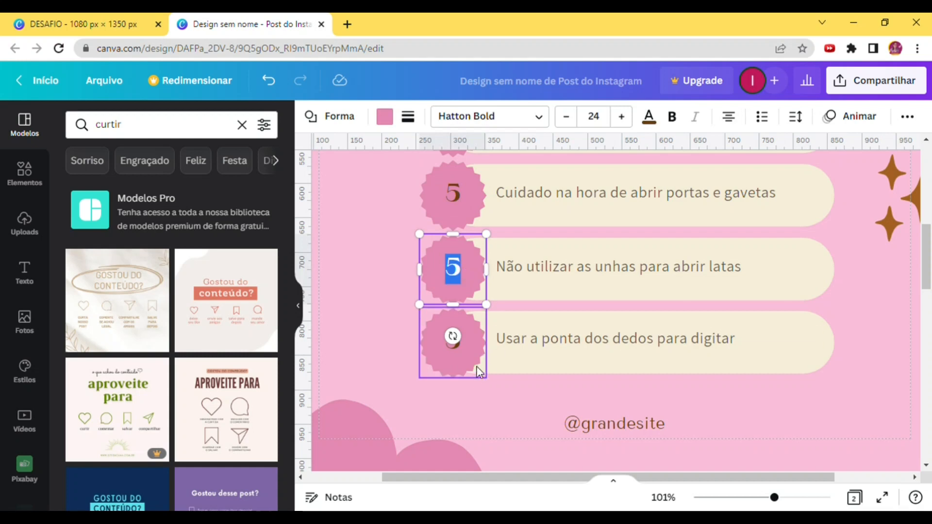
scroll(534, 341, up, 4)
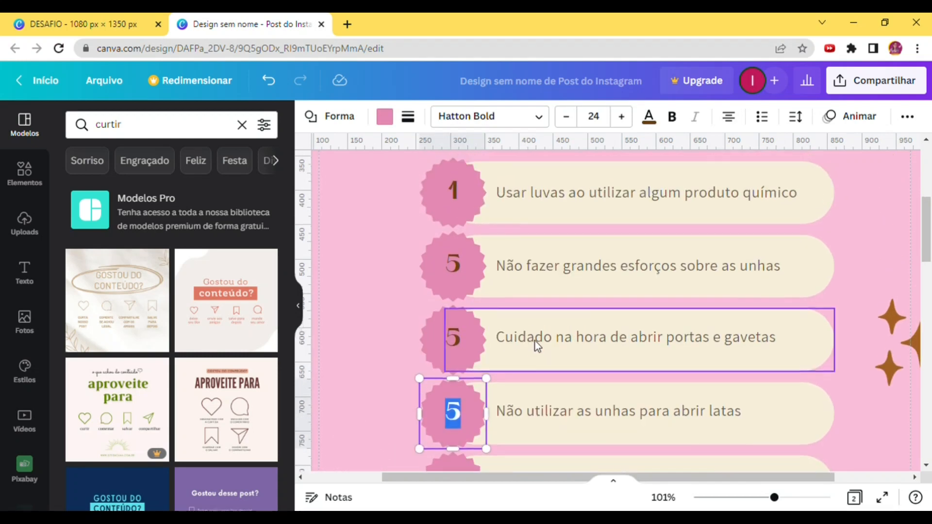
click(298, 307)
- Return to the DESAFIO design and compare the whole list post on page 23 with the redesigned covers on pages 24 and 25
click(123, 25)
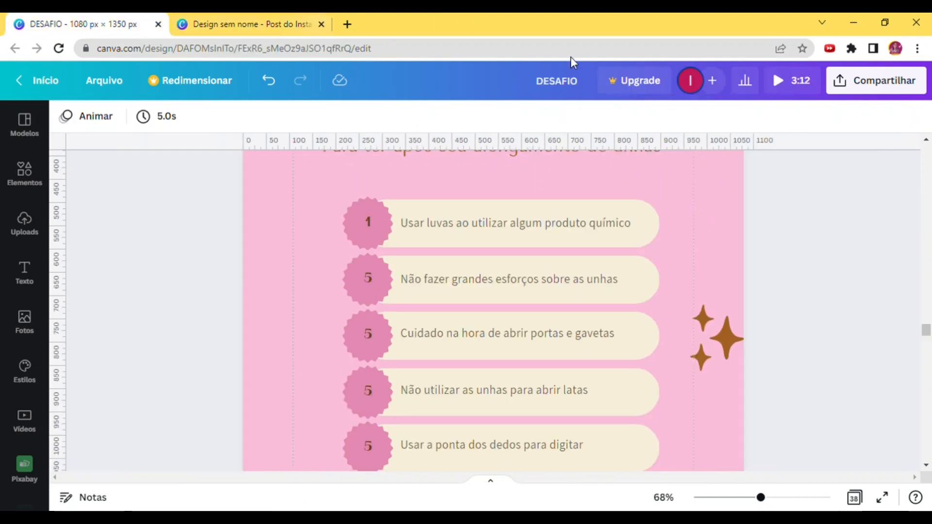
scroll(820, 276, up, 1)
drag(761, 498, 741, 498)
scroll(746, 361, down, 2)
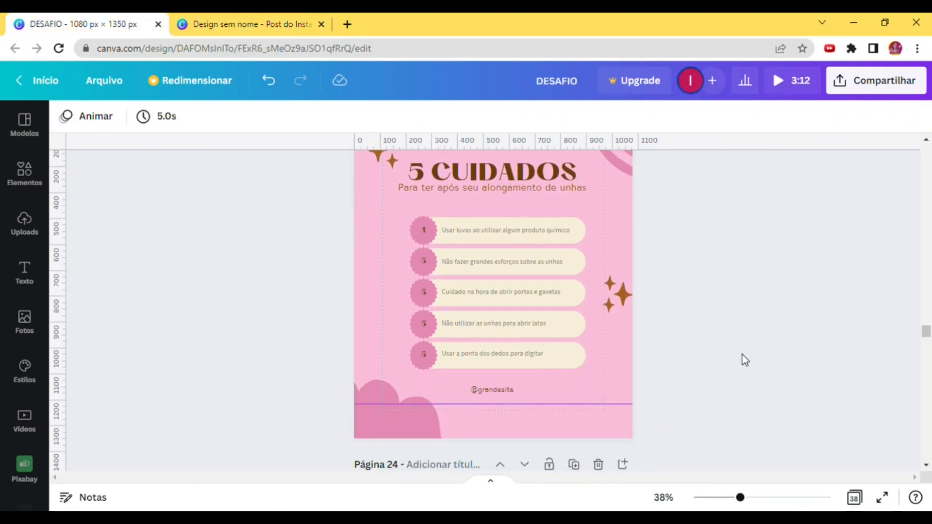
scroll(745, 360, up, 2)
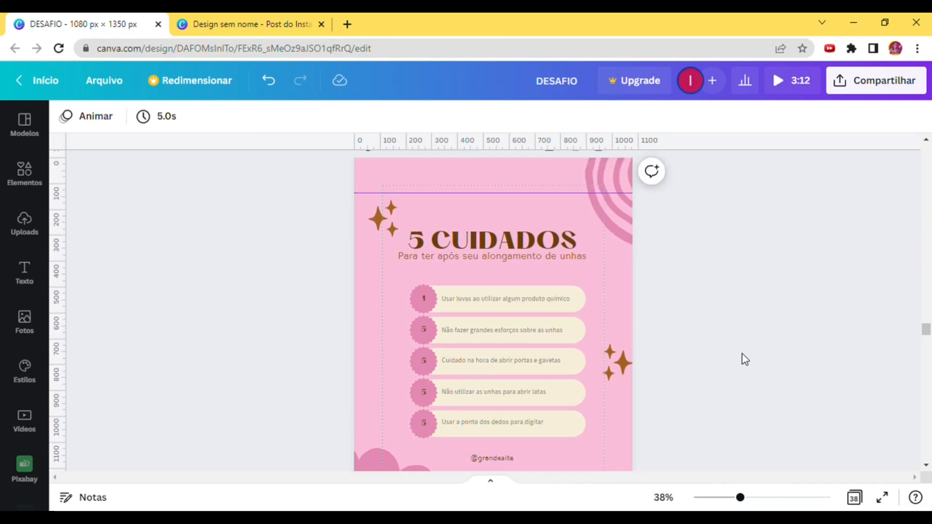
scroll(746, 359, down, 2)
scroll(745, 360, down, 10)
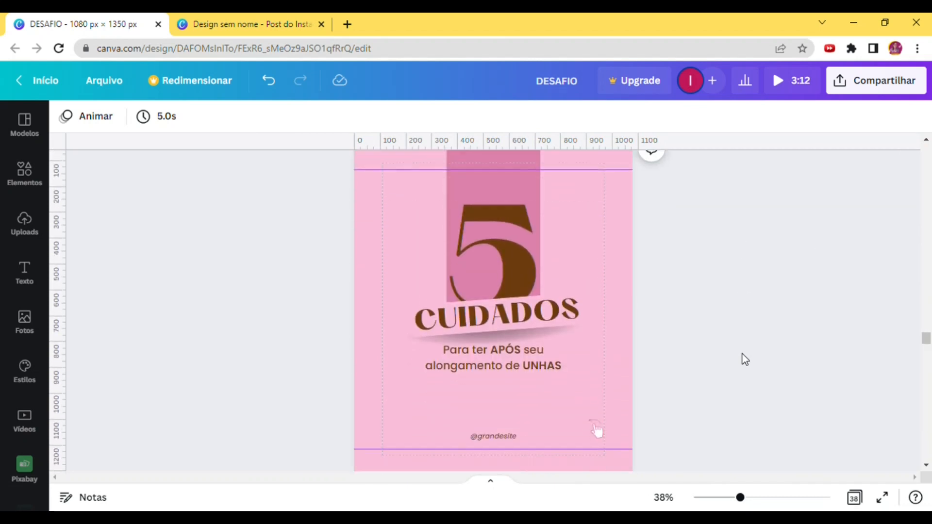
scroll(745, 360, down, 12)
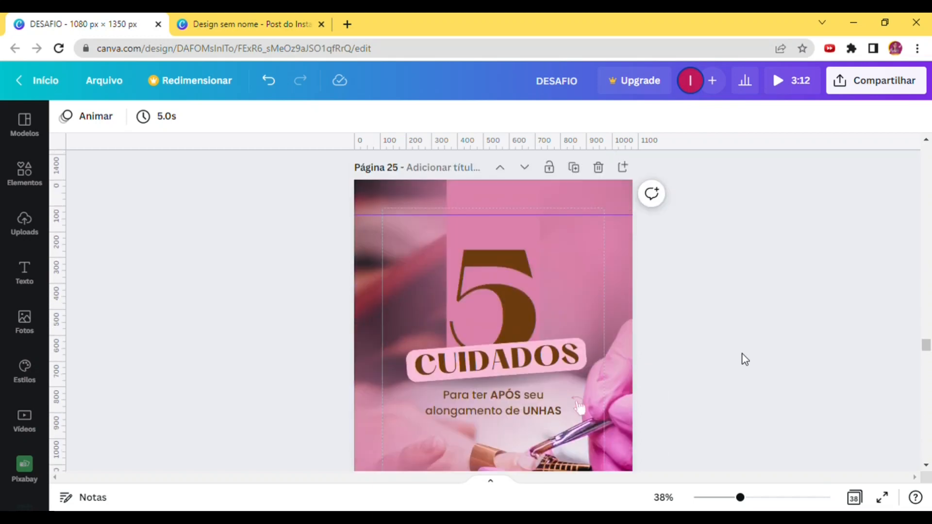
- Examine the full photo cover on page 25, including its blur overlays, title, subtitle and handle
scroll(745, 360, up, 4)
scroll(745, 359, down, 4)
scroll(745, 358, up, 2)
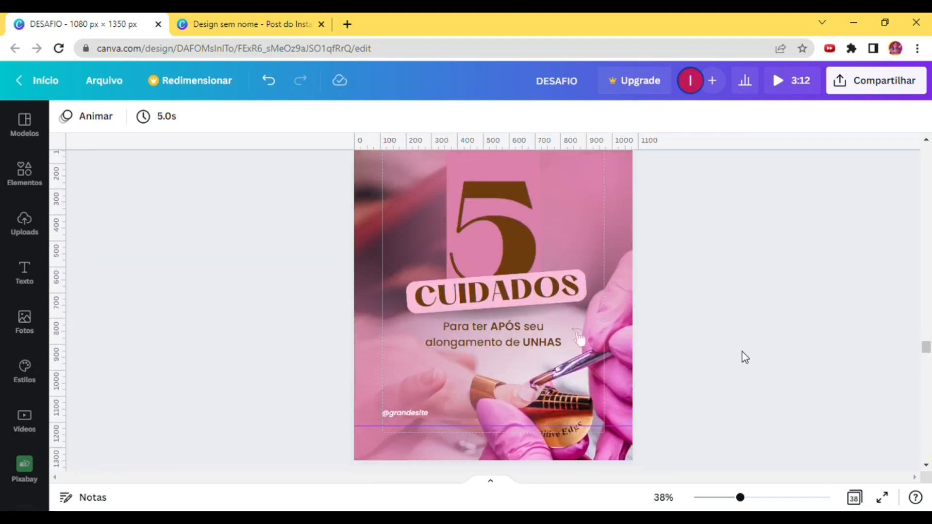
drag(741, 498, 734, 498)
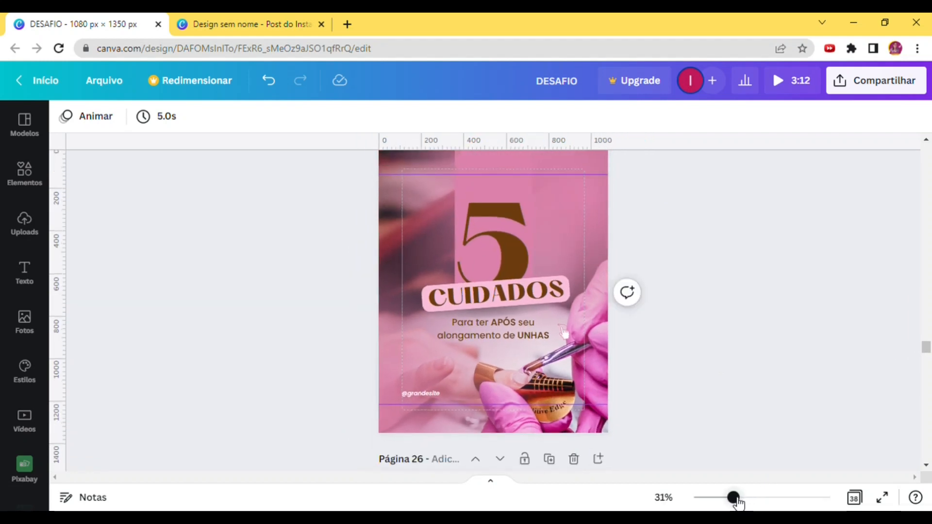
scroll(716, 375, up, 2)
scroll(716, 374, down, 2)
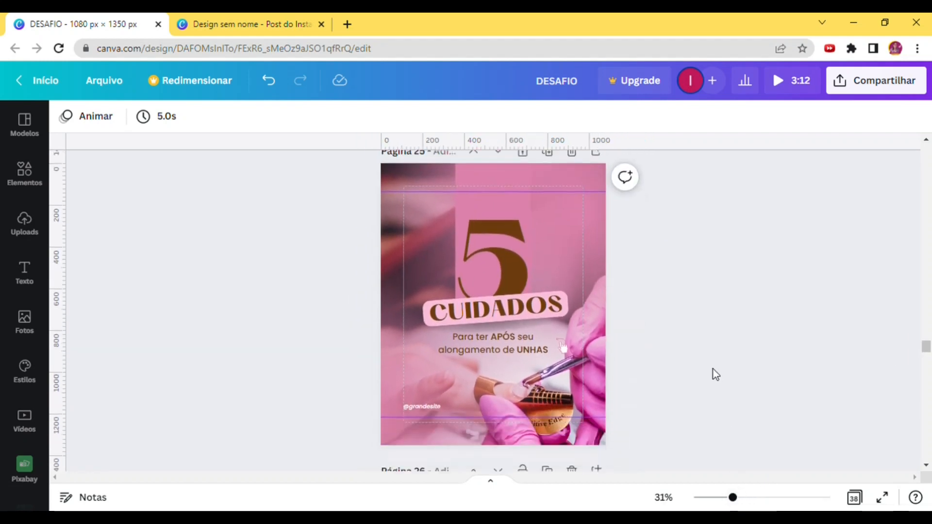
scroll(716, 374, up, 2)
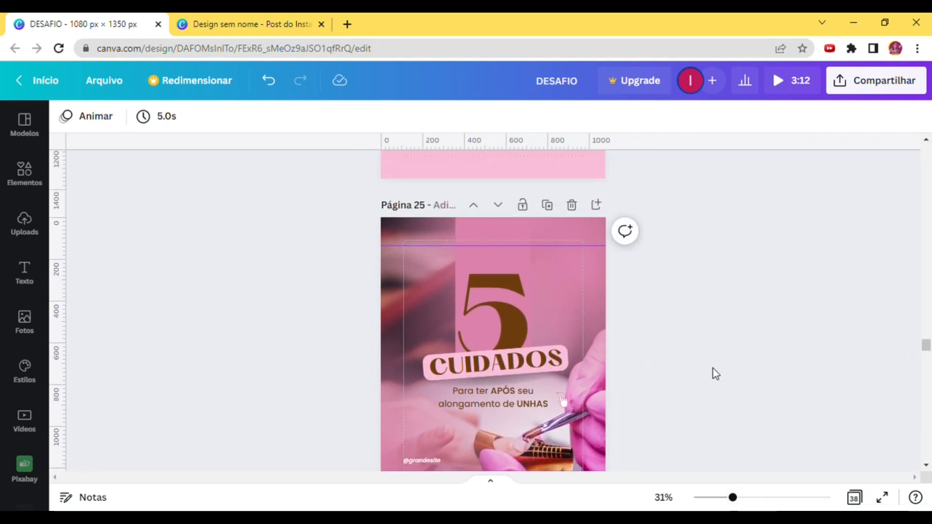
scroll(716, 375, down, 2)
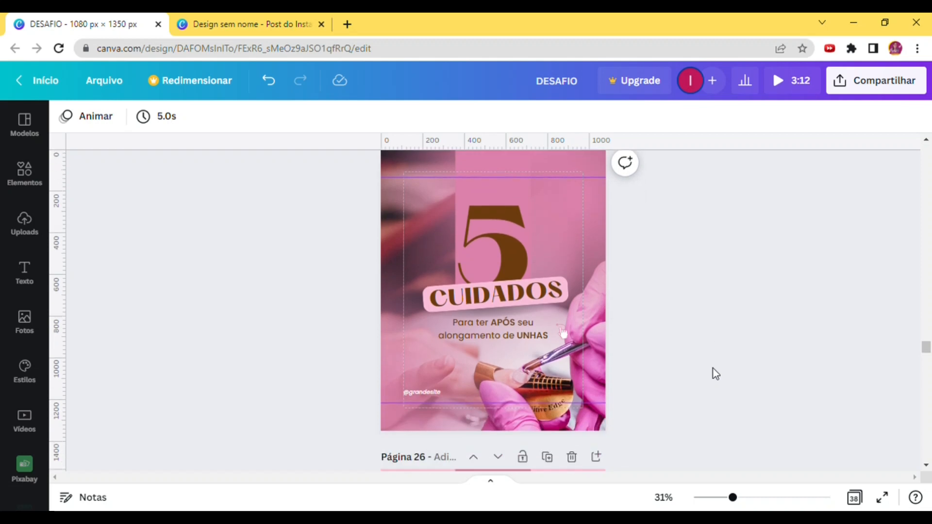